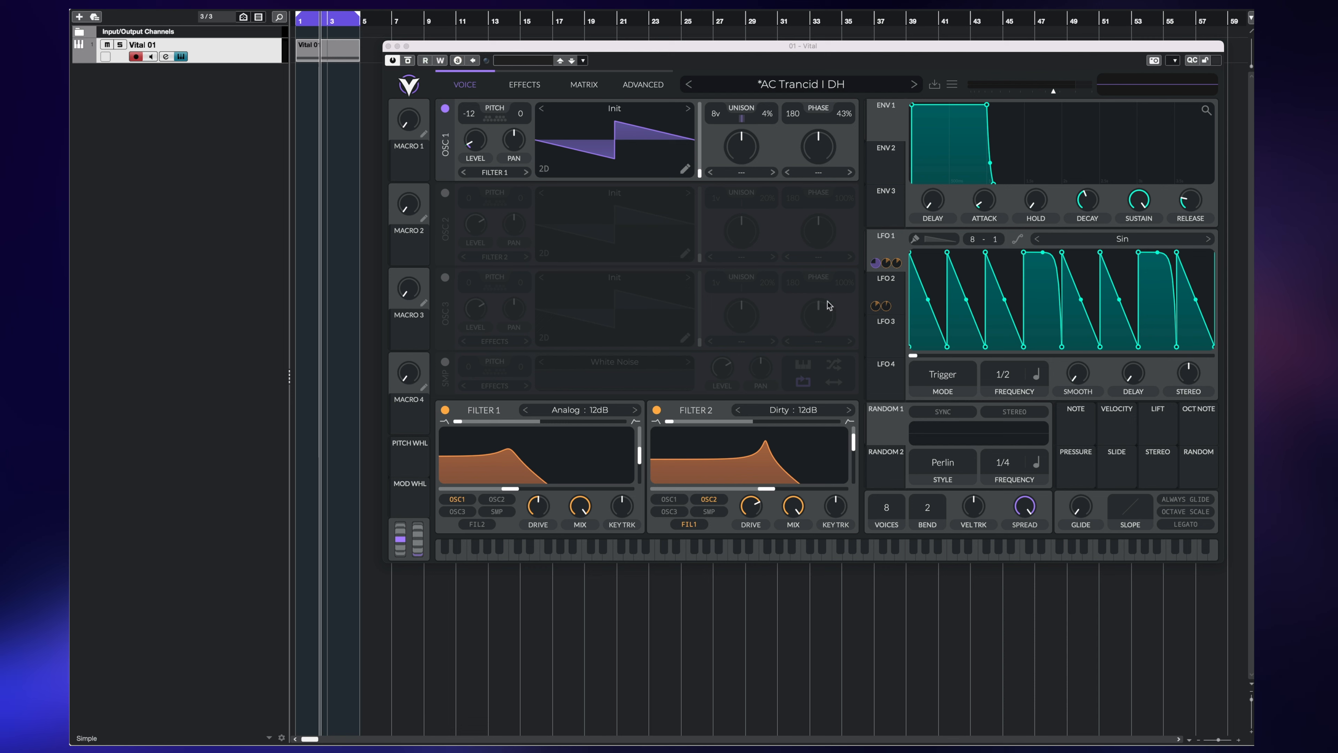
# Display LFO 2's shape in place of LFO 1.
pyautogui.click(896, 287)
pyautogui.click(896, 287)
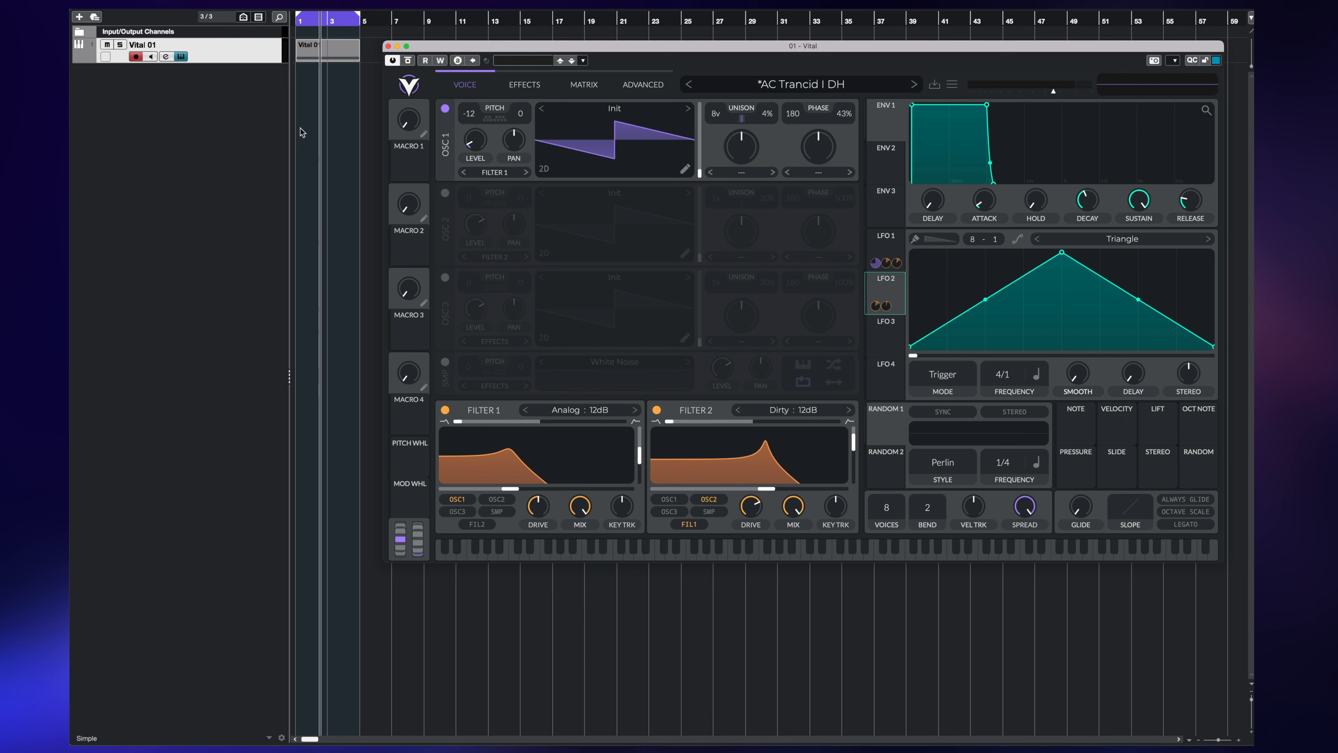
# Show the Volume automation lane of the Vital 01 track and enlarge it to several times its height.
pyautogui.click(75, 56)
pyautogui.moveTo(420, 46); pyautogui.dragTo(538, 63)
pyautogui.click(259, 93)
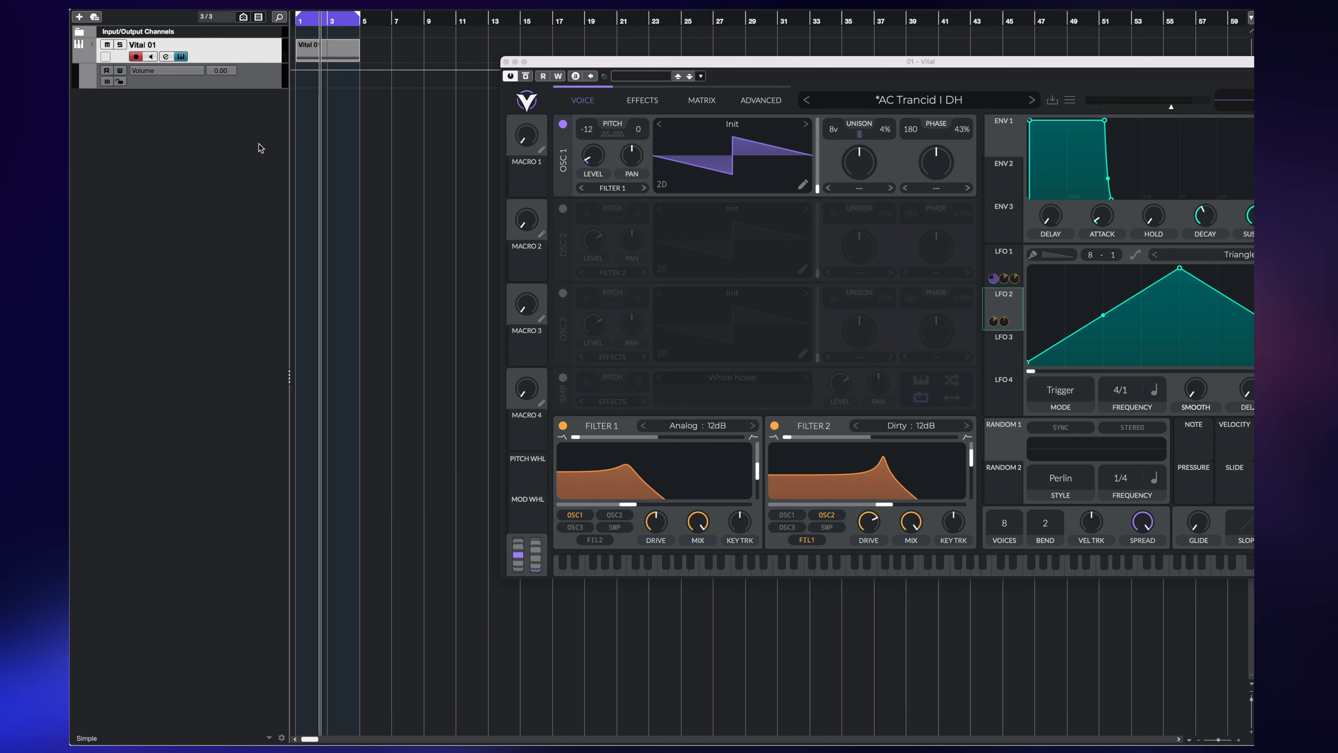
pyautogui.moveTo(258, 88); pyautogui.dragTo(254, 414)
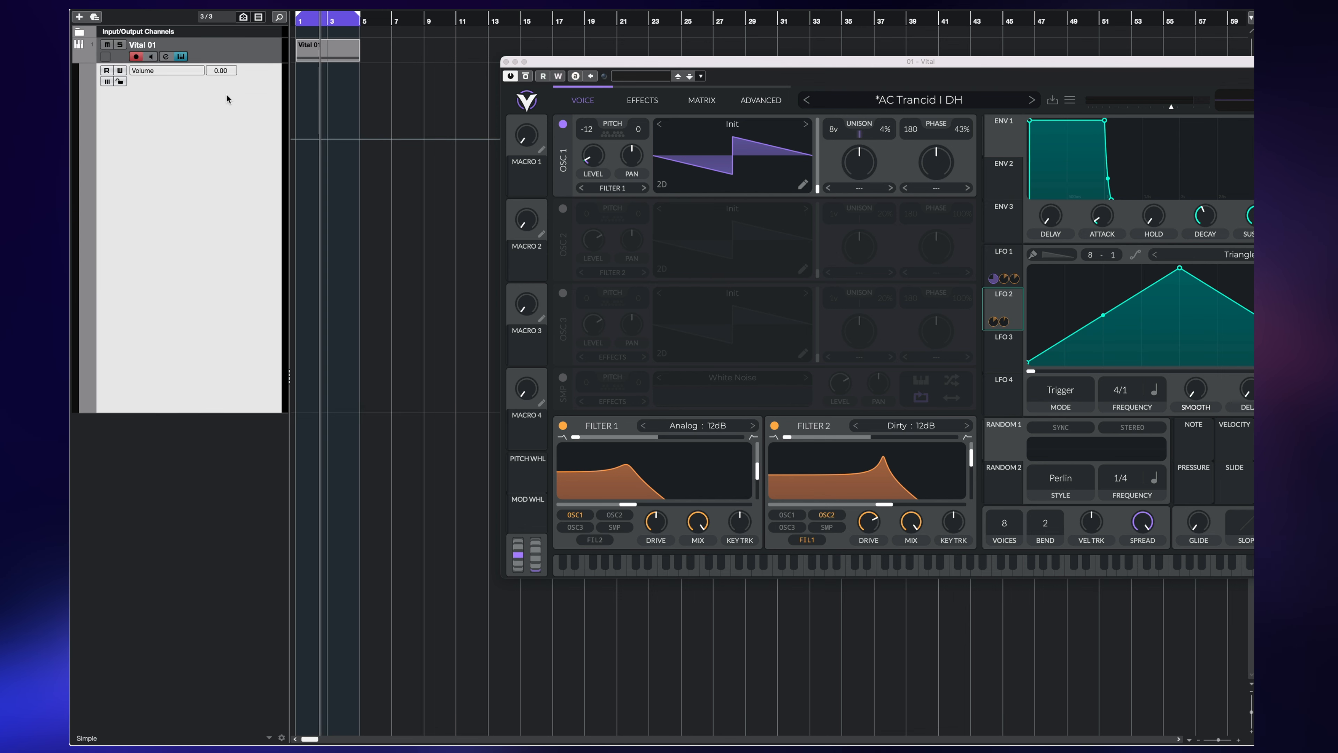
# Draw Volume automation for Vital 01 that rises from -6.74 at bar 1 to -0.70 at bar 3 and falls again by bar 5.
pyautogui.press('h')
pyautogui.press('h')
pyautogui.press('h')
pyautogui.press('h')
pyautogui.press('h')
pyautogui.press('h')
pyautogui.press('h')
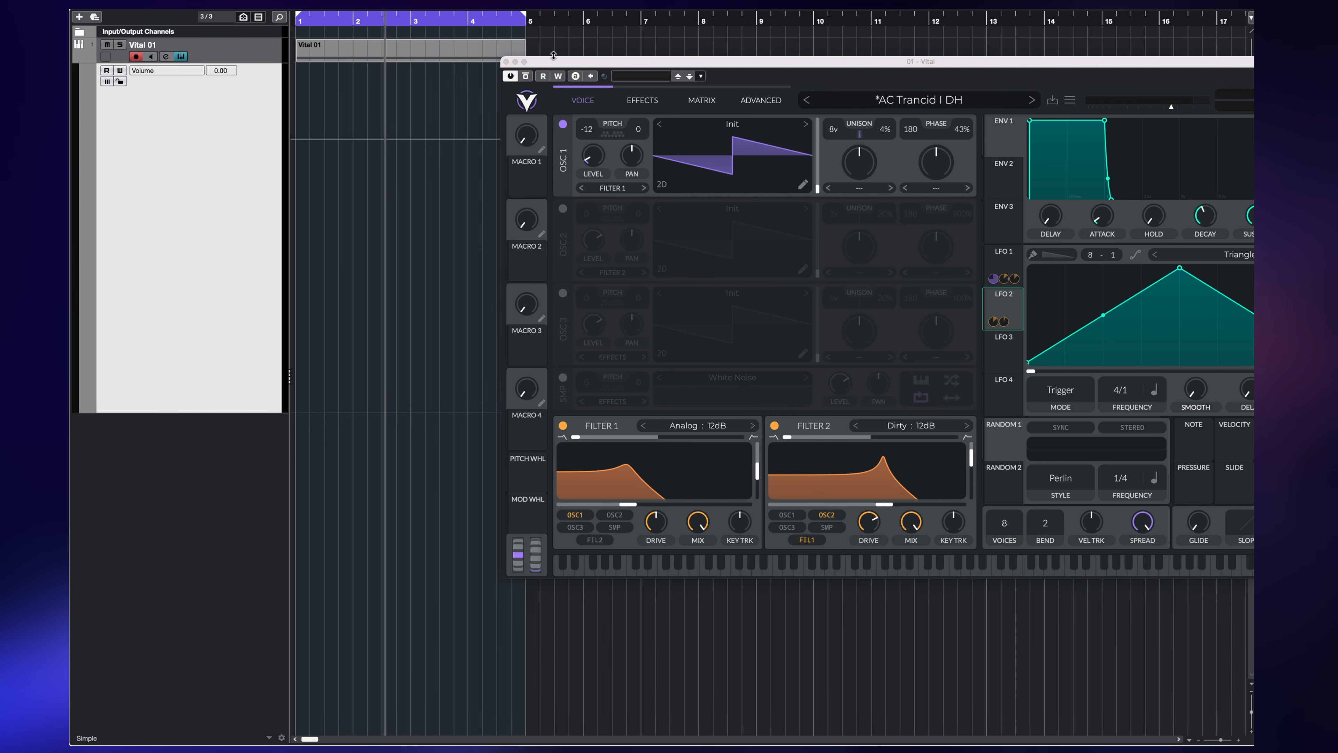
pyautogui.moveTo(549, 62); pyautogui.dragTo(657, 63)
pyautogui.click(651, 78)
pyautogui.click(298, 148)
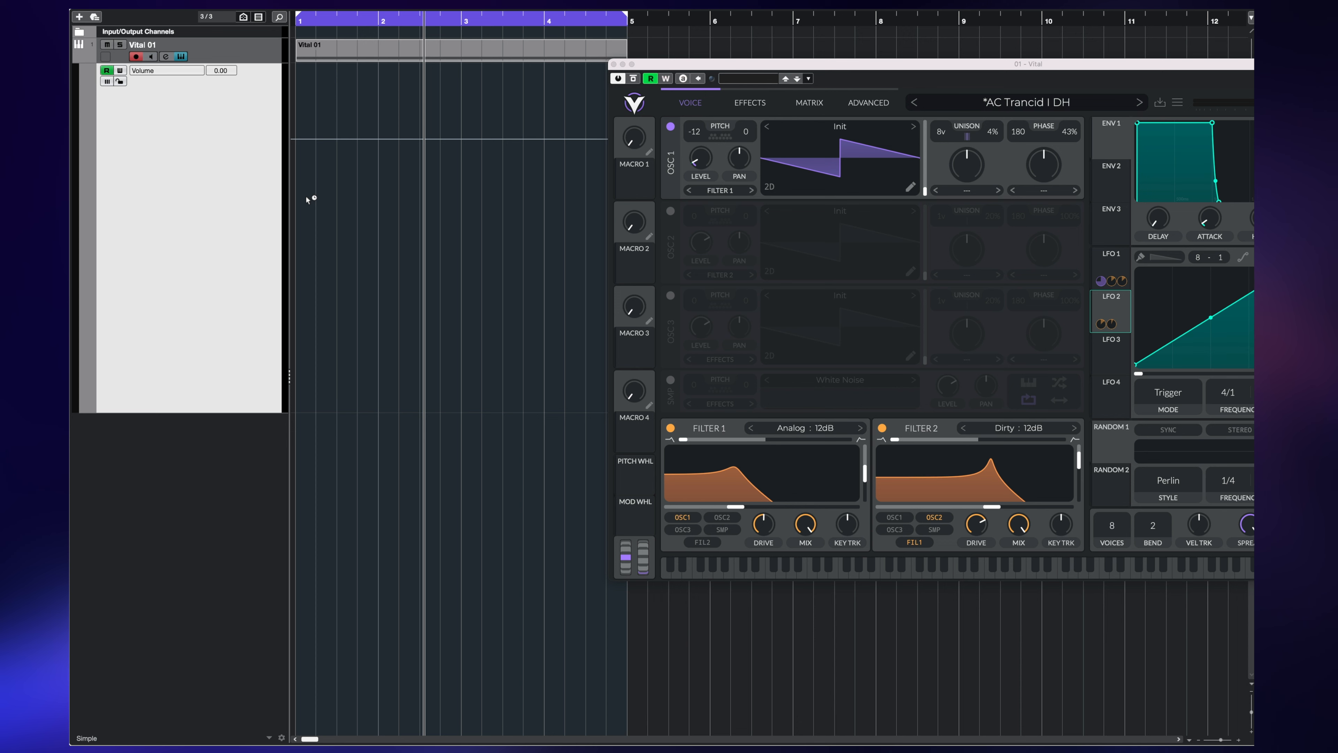
pyautogui.moveTo(324, 141); pyautogui.dragTo(295, 220)
pyautogui.moveTo(463, 138); pyautogui.dragTo(463, 129)
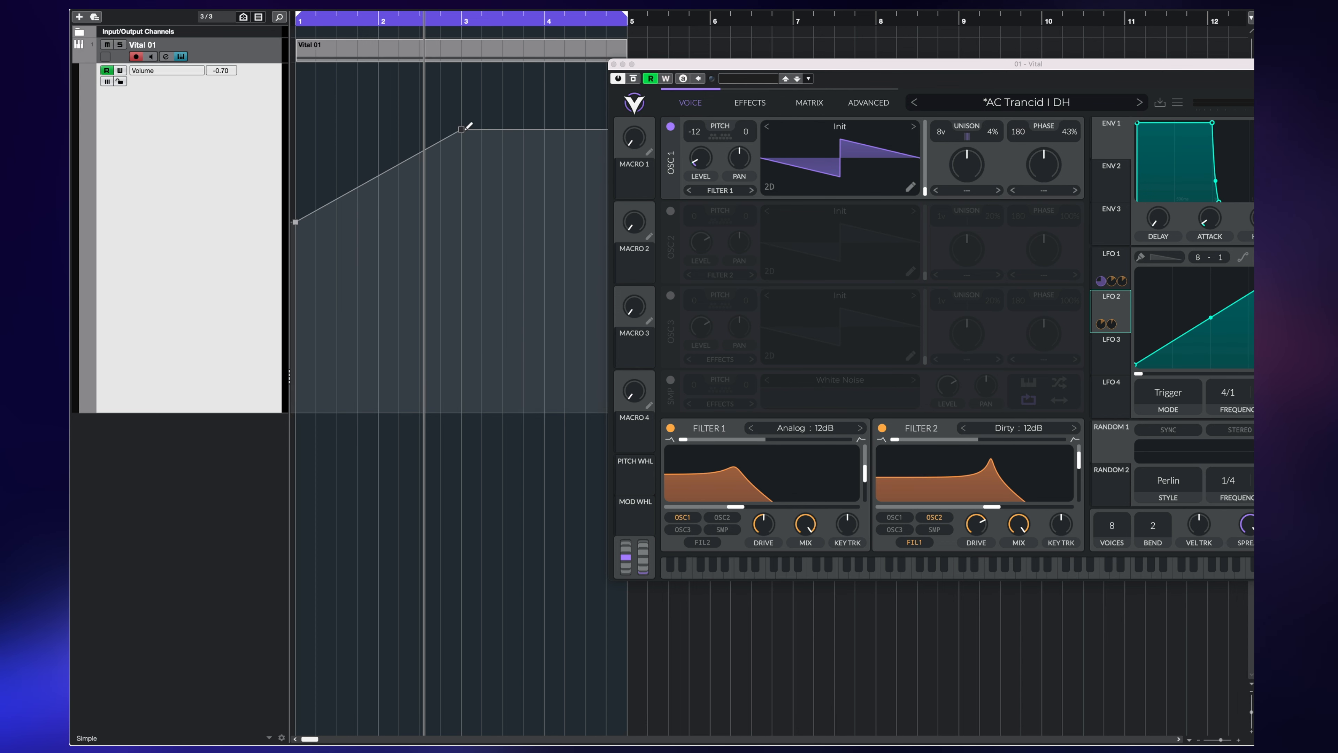
pyautogui.moveTo(677, 72); pyautogui.dragTo(785, 71)
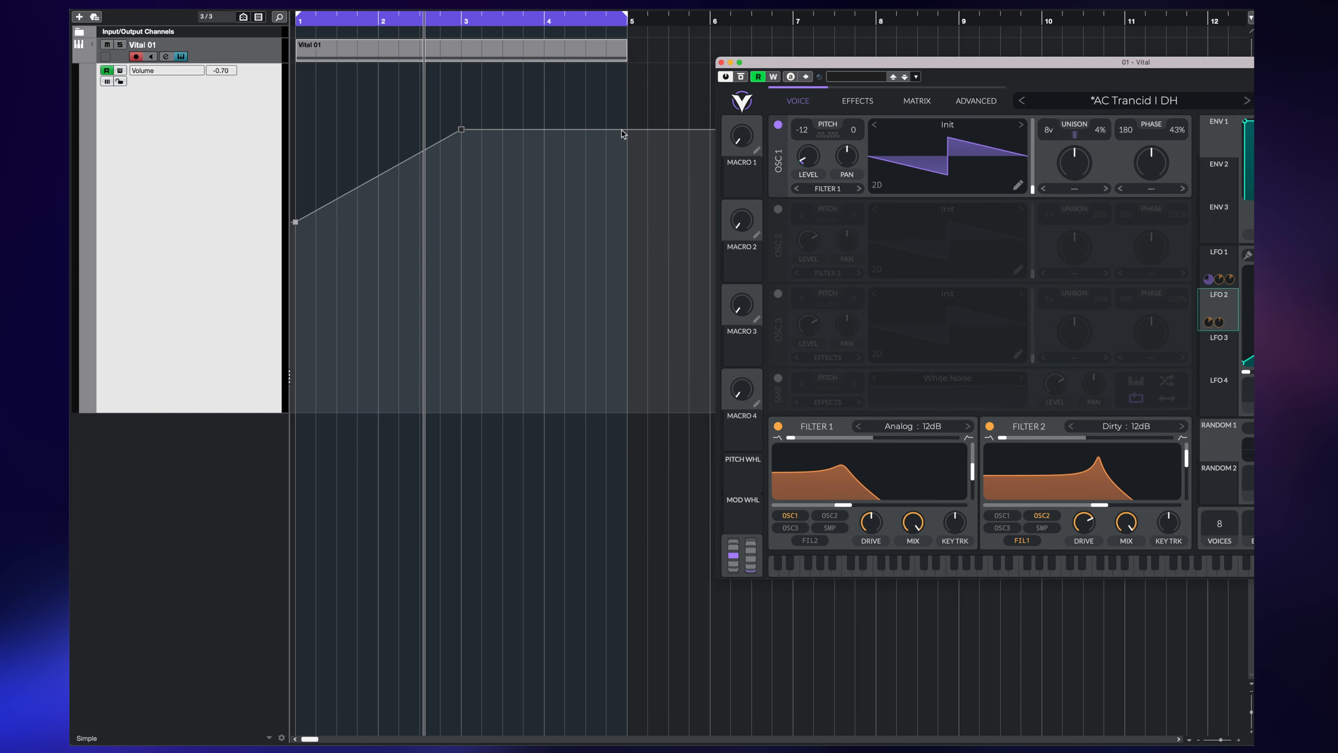
pyautogui.moveTo(623, 134); pyautogui.dragTo(628, 230)
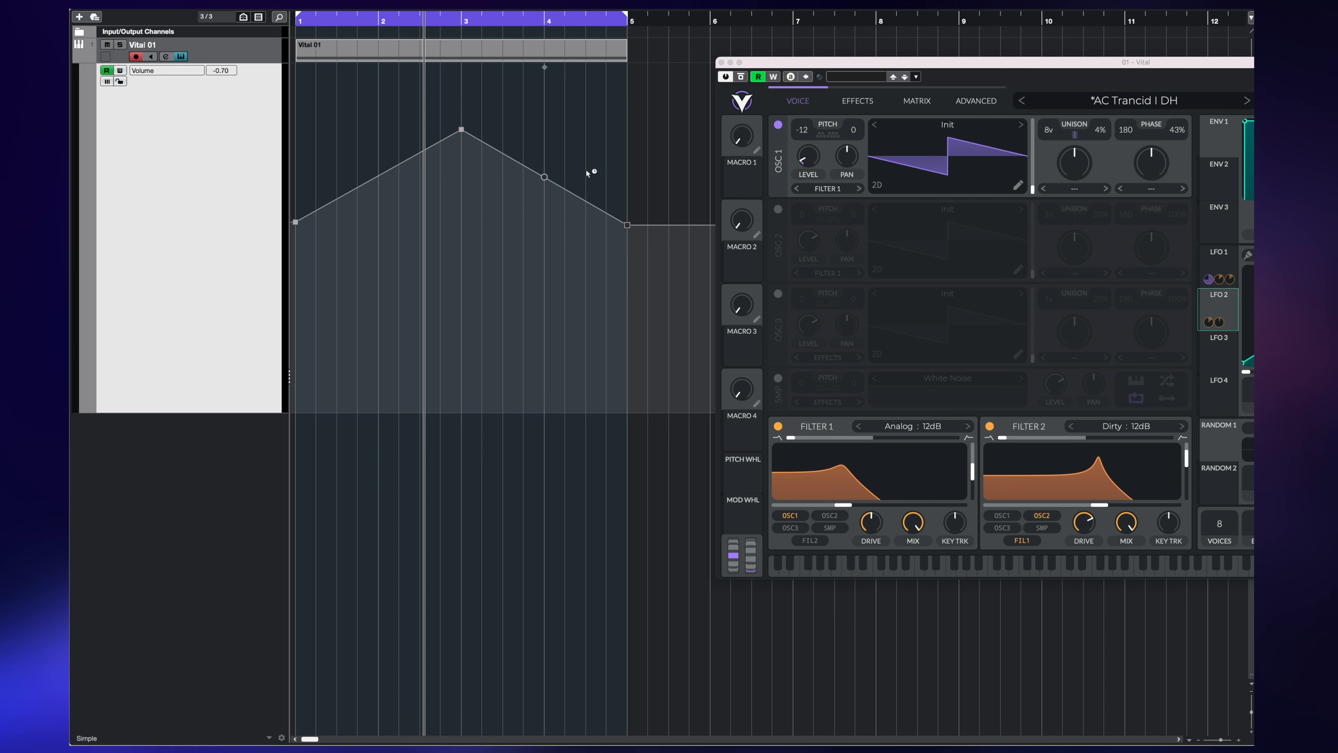
# Delete the Volume automation points at bars 3 and 5, keeping the one at bar 1.
pyautogui.press('Delete')
pyautogui.press('Delete')
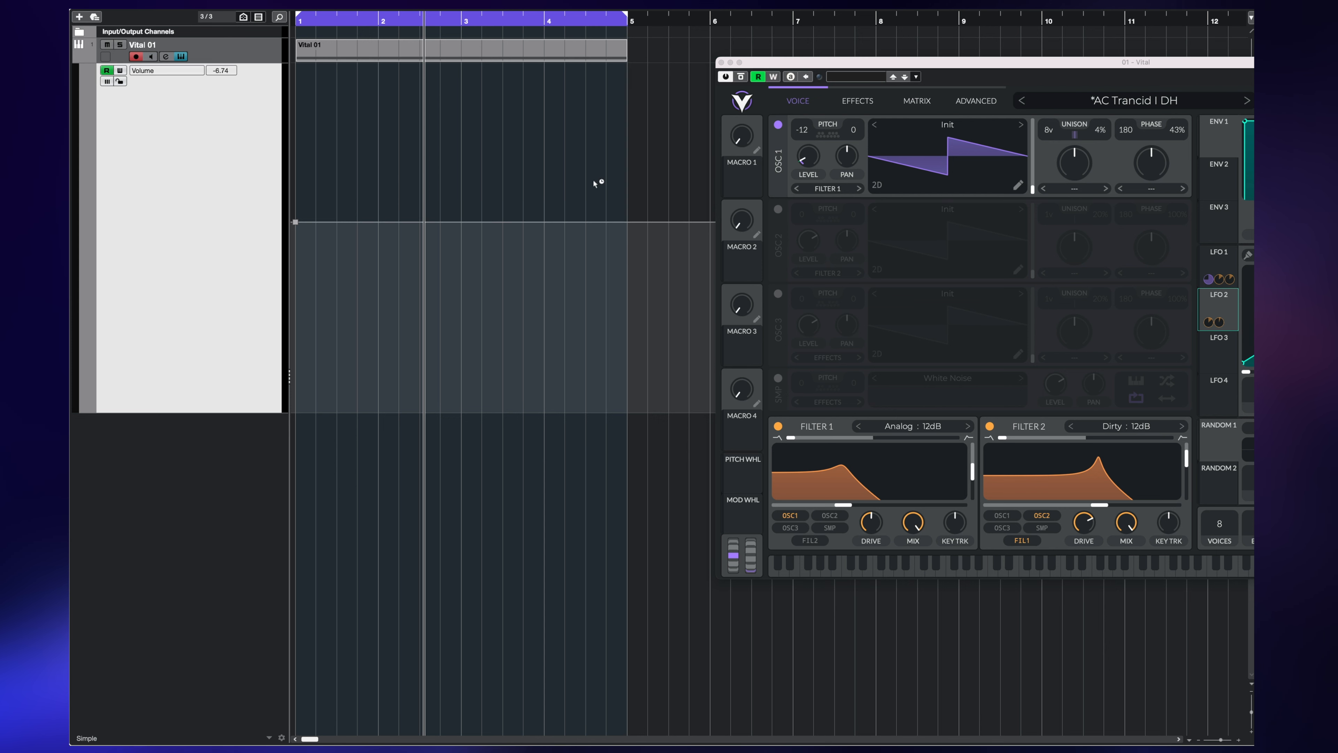
# Add a Volume automation point at bar 5 and bend the line between bars 1 and 5 into a curve.
pyautogui.click(627, 222)
pyautogui.moveTo(498, 222); pyautogui.dragTo(482, 149)
pyautogui.moveTo(405, 174); pyautogui.dragTo(393, 140)
pyautogui.moveTo(531, 169); pyautogui.dragTo(485, 188)
pyautogui.moveTo(449, 147); pyautogui.dragTo(457, 179)
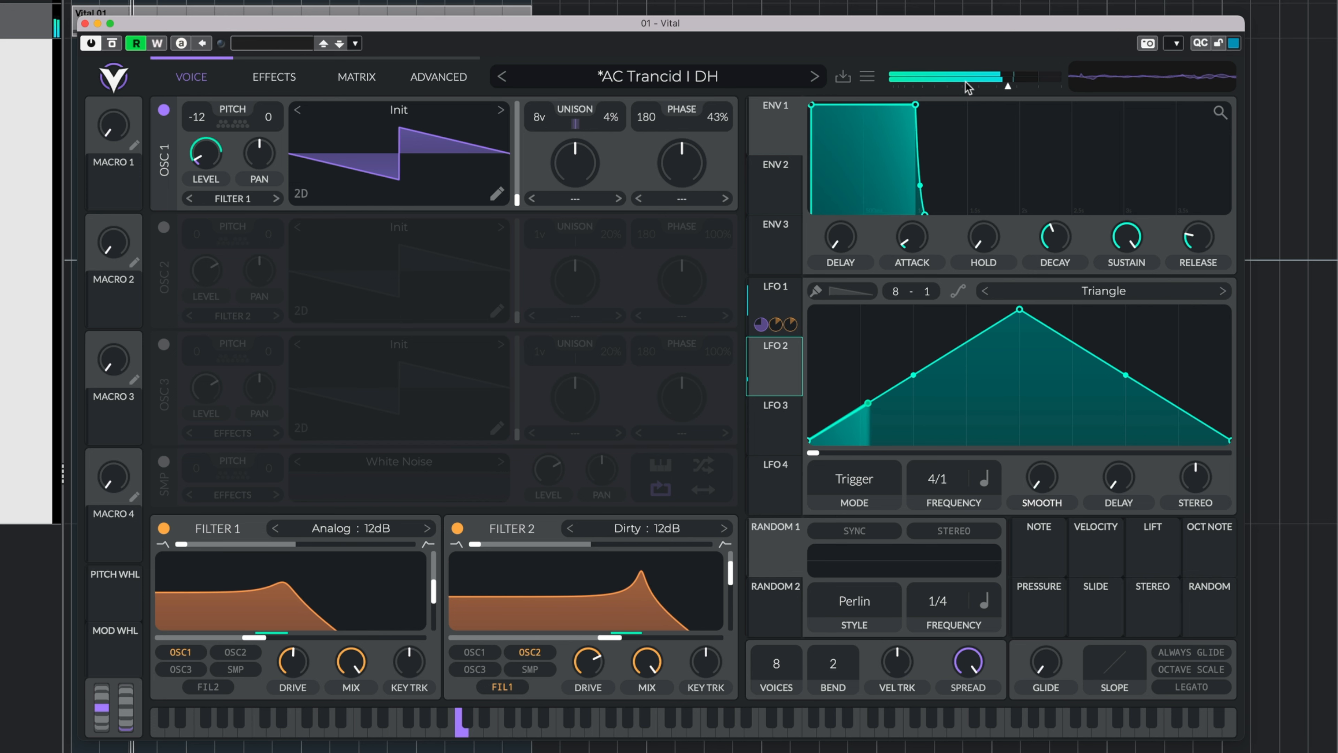
# Assign Macro 1 to the Filter 1 cutoff and vary the macro during playback to audition the sweep.
pyautogui.click(796, 293)
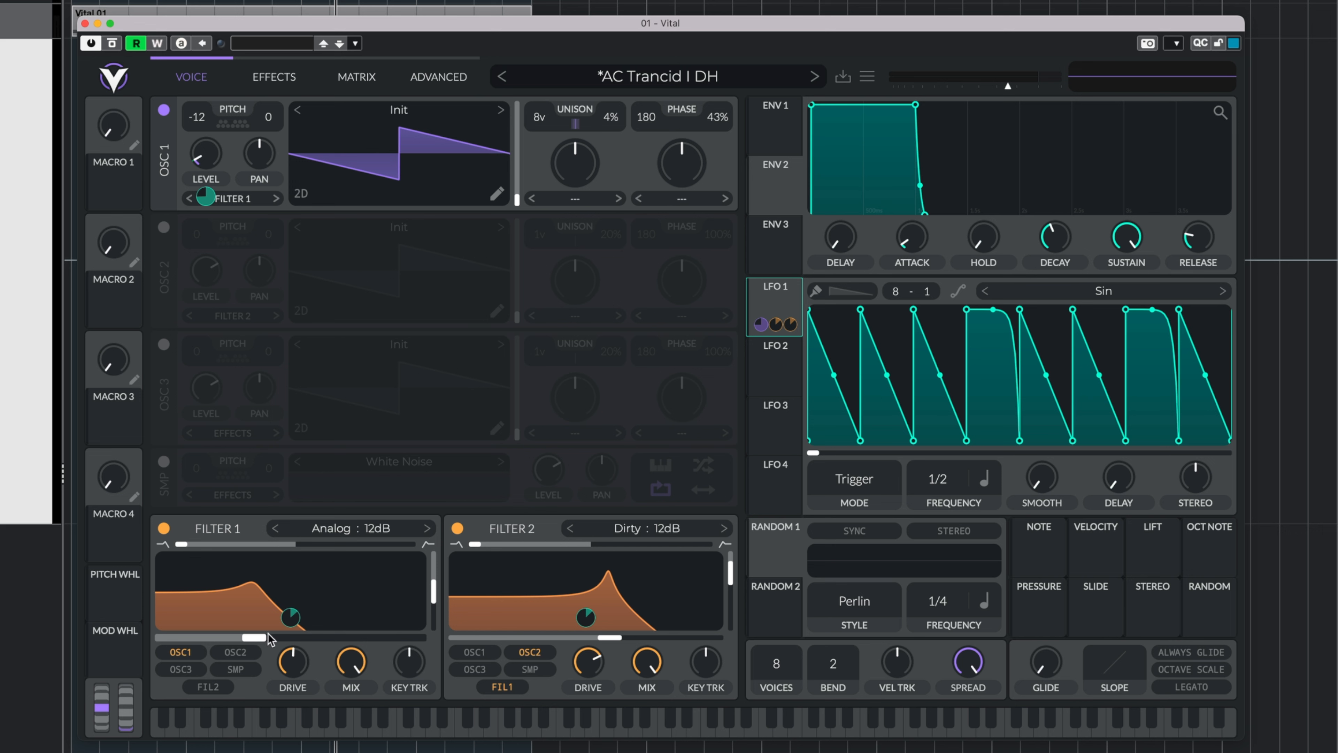
pyautogui.moveTo(114, 187); pyautogui.dragTo(270, 635)
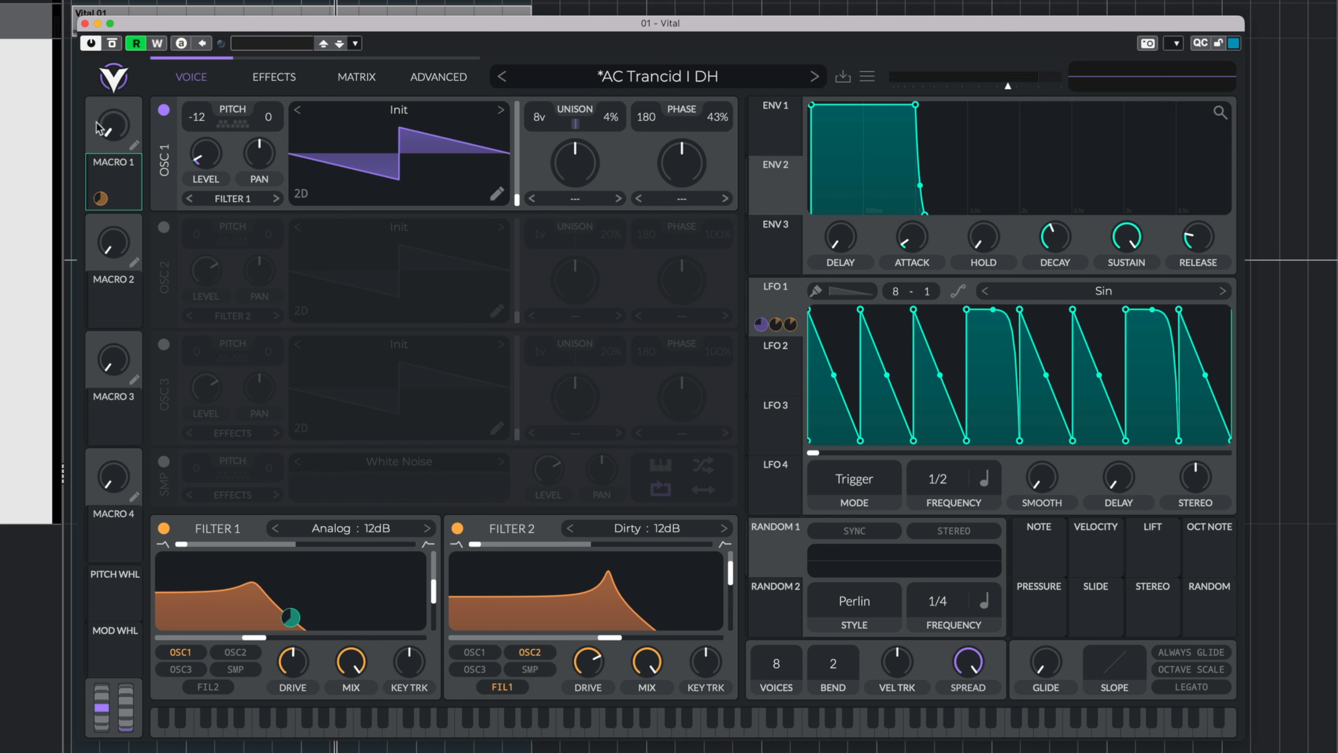
pyautogui.press('.')
pyautogui.press('space')
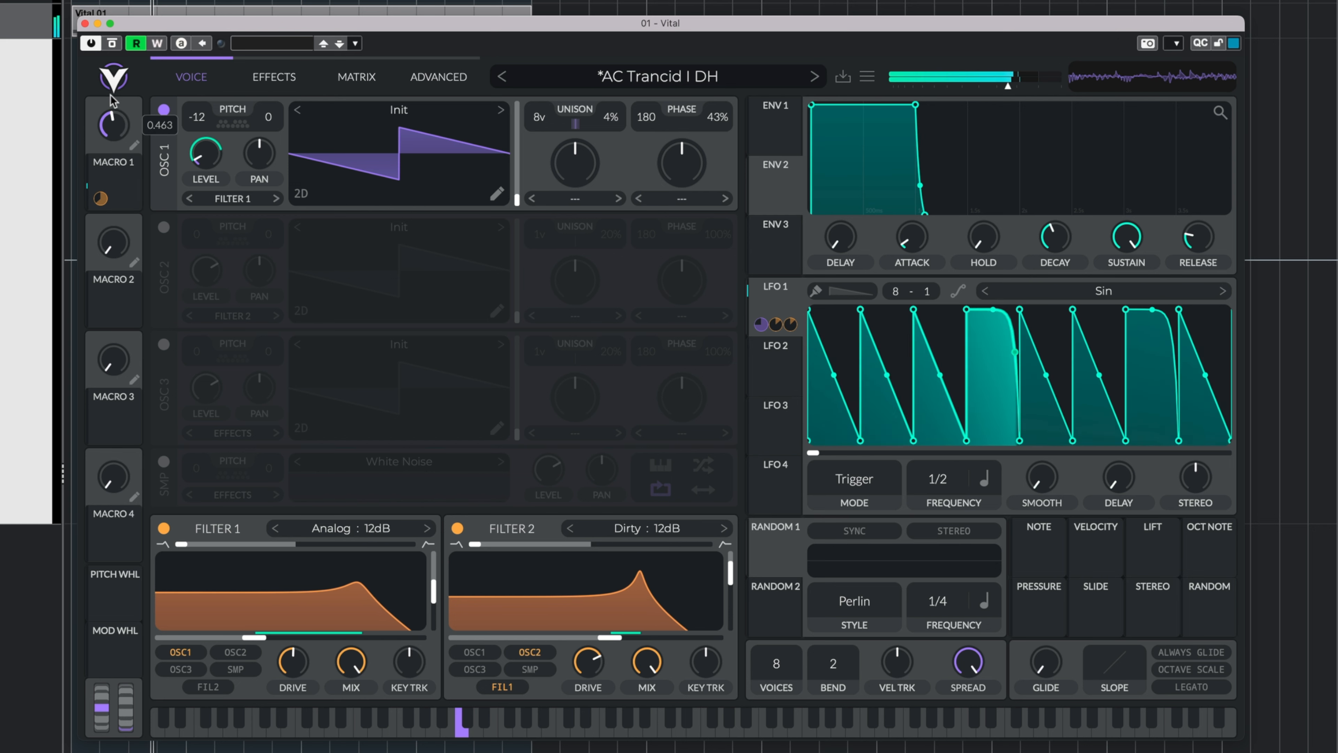
pyautogui.moveTo(107, 136)
pyautogui.mouseDown()
pyautogui.moveTo(118, 78)
pyautogui.moveTo(121, 127)
pyautogui.mouseUp()
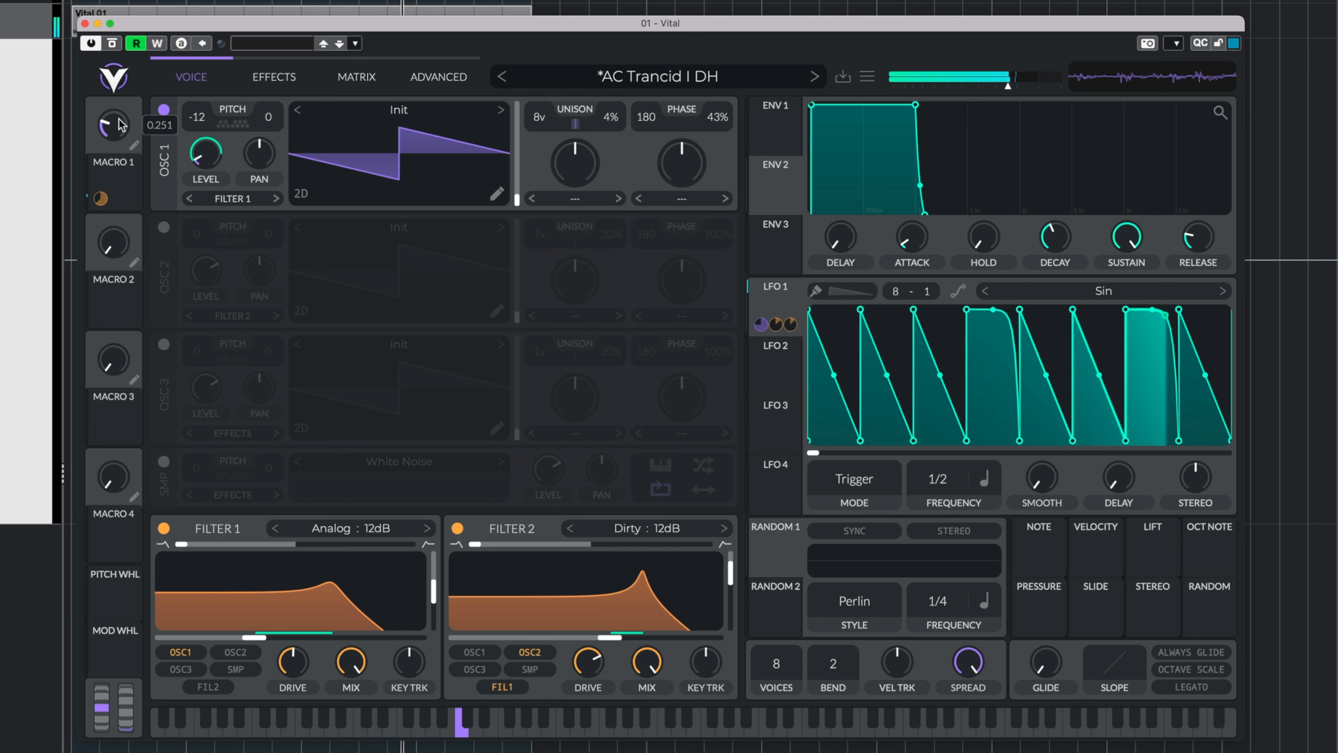
pyautogui.moveTo(121, 126); pyautogui.dragTo(102, 124)
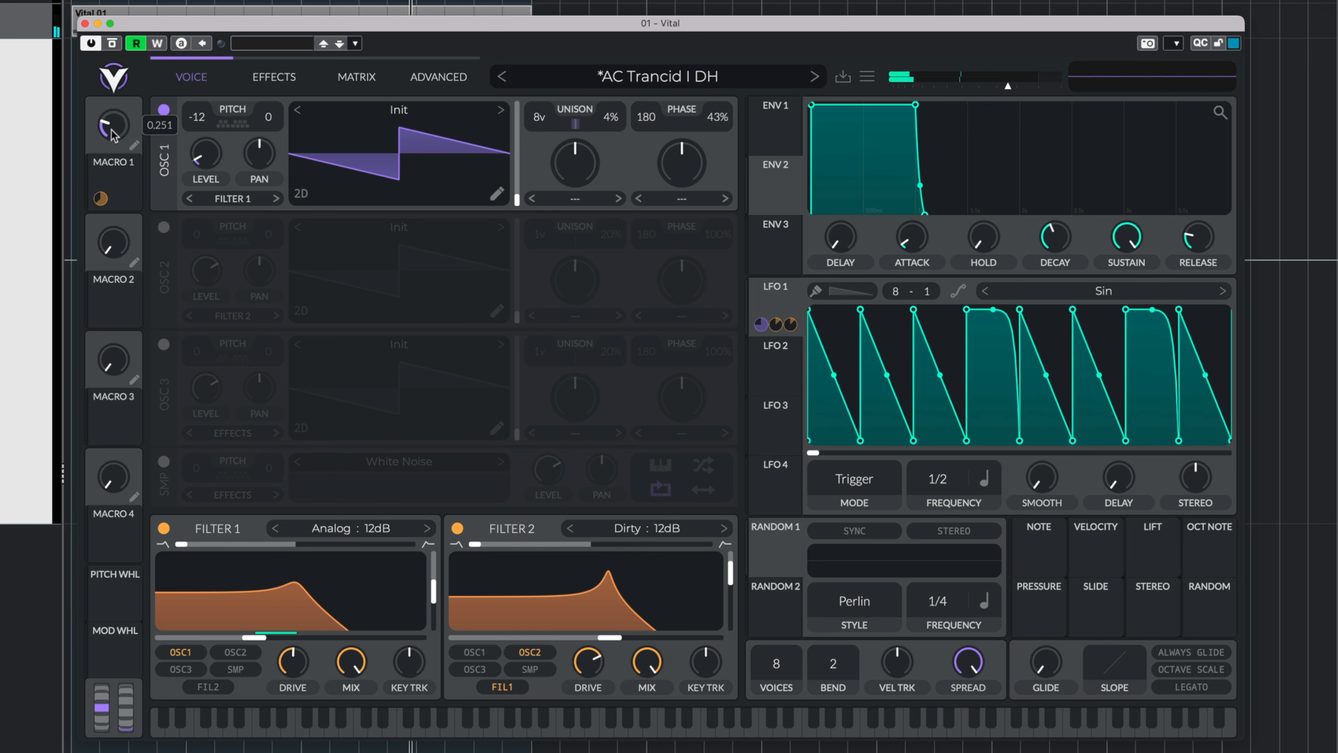
# Reduce Macro 1's modulation amount on the Filter 1 cutoff, auditioning it with the macro at maximum.
pyautogui.moveTo(102, 201); pyautogui.dragTo(102, 234)
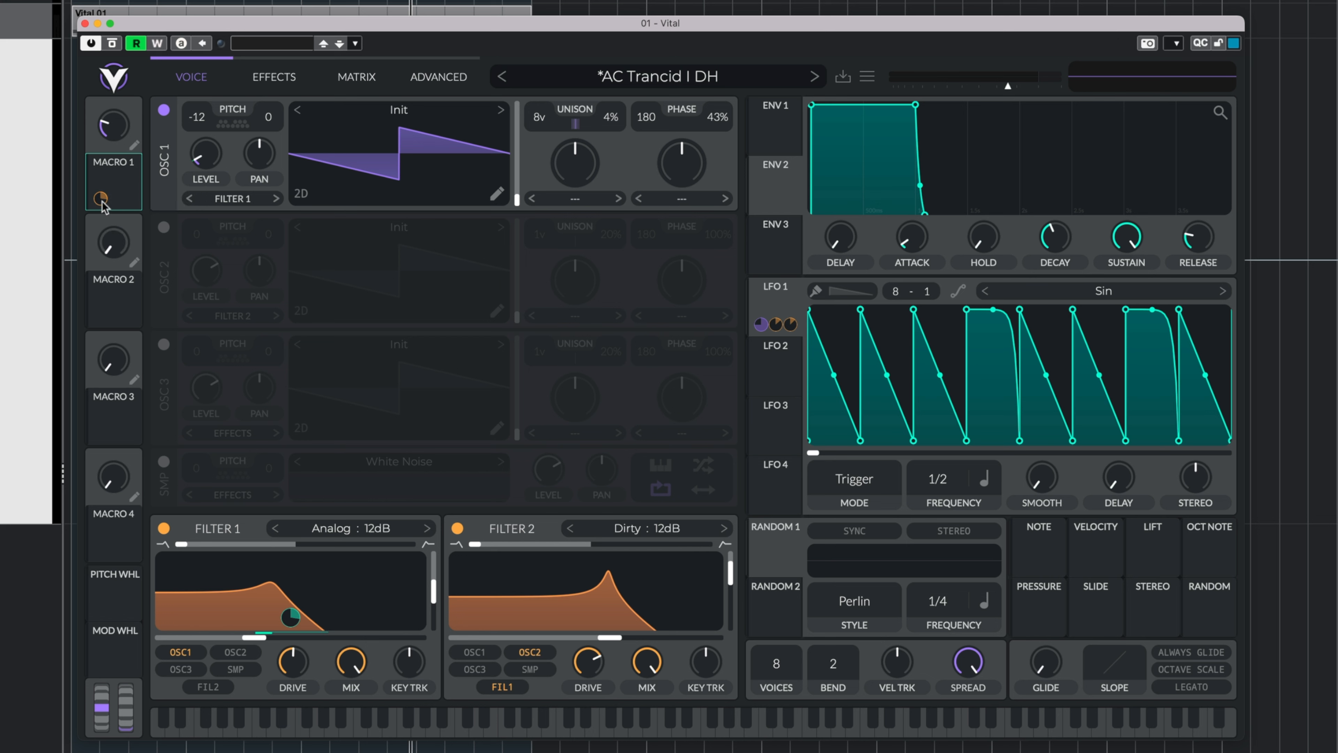
pyautogui.moveTo(113, 128); pyautogui.dragTo(113, 64)
pyautogui.press('space')
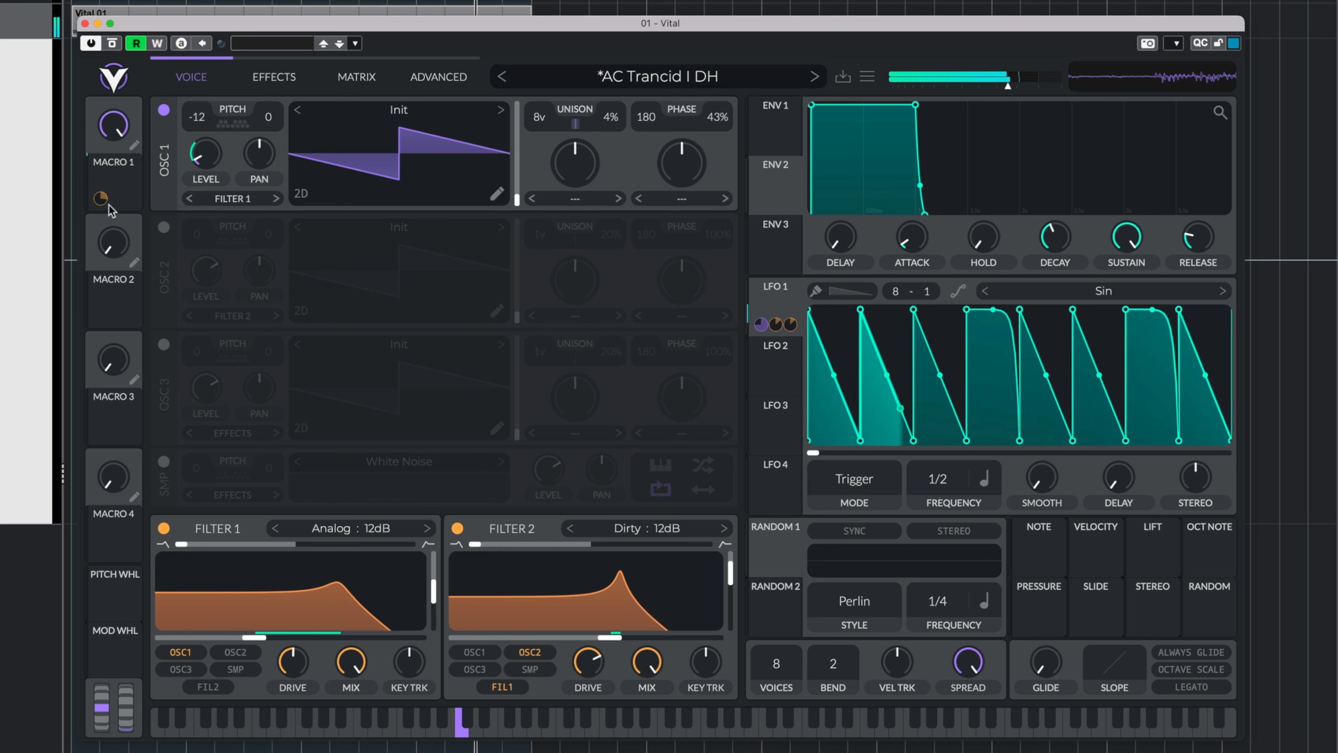
pyautogui.moveTo(103, 199); pyautogui.dragTo(102, 213)
pyautogui.press('space')
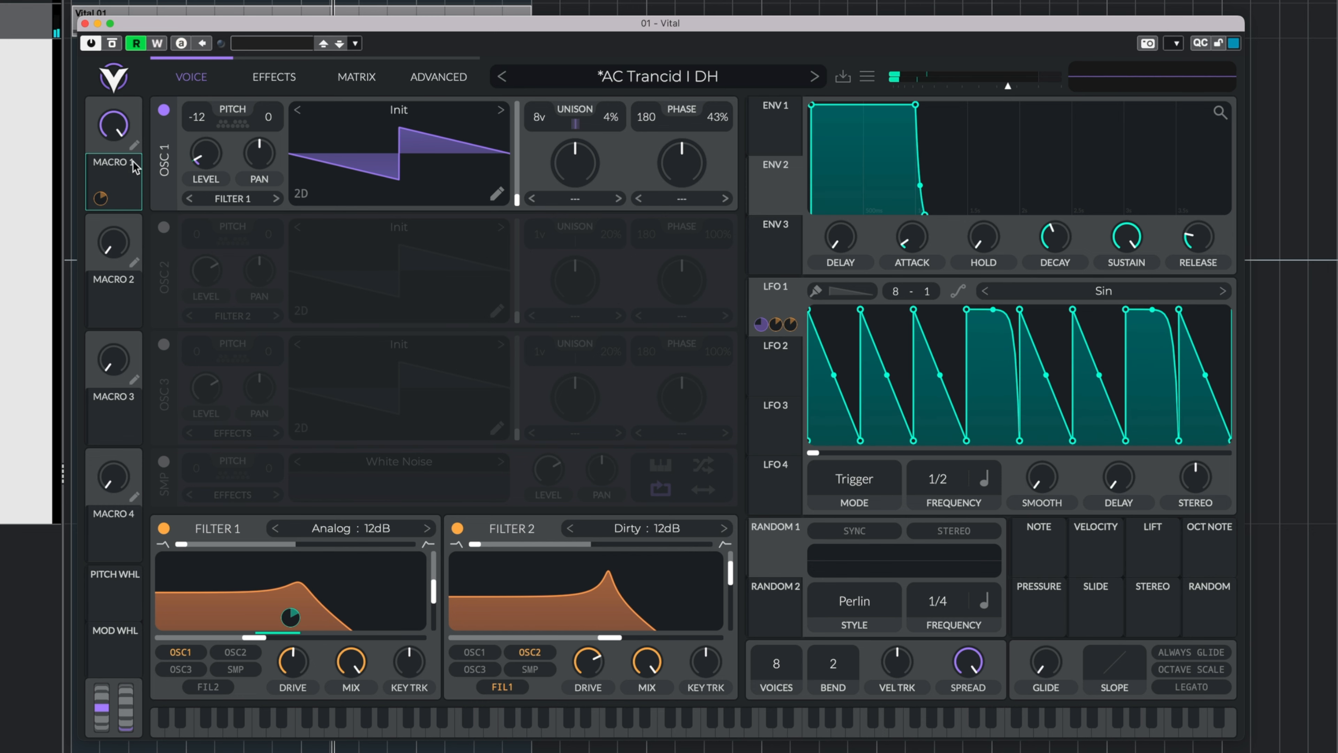
# Rename Macro 1 to FLT POSI and return its knob to the minimum.
pyautogui.click(136, 143)
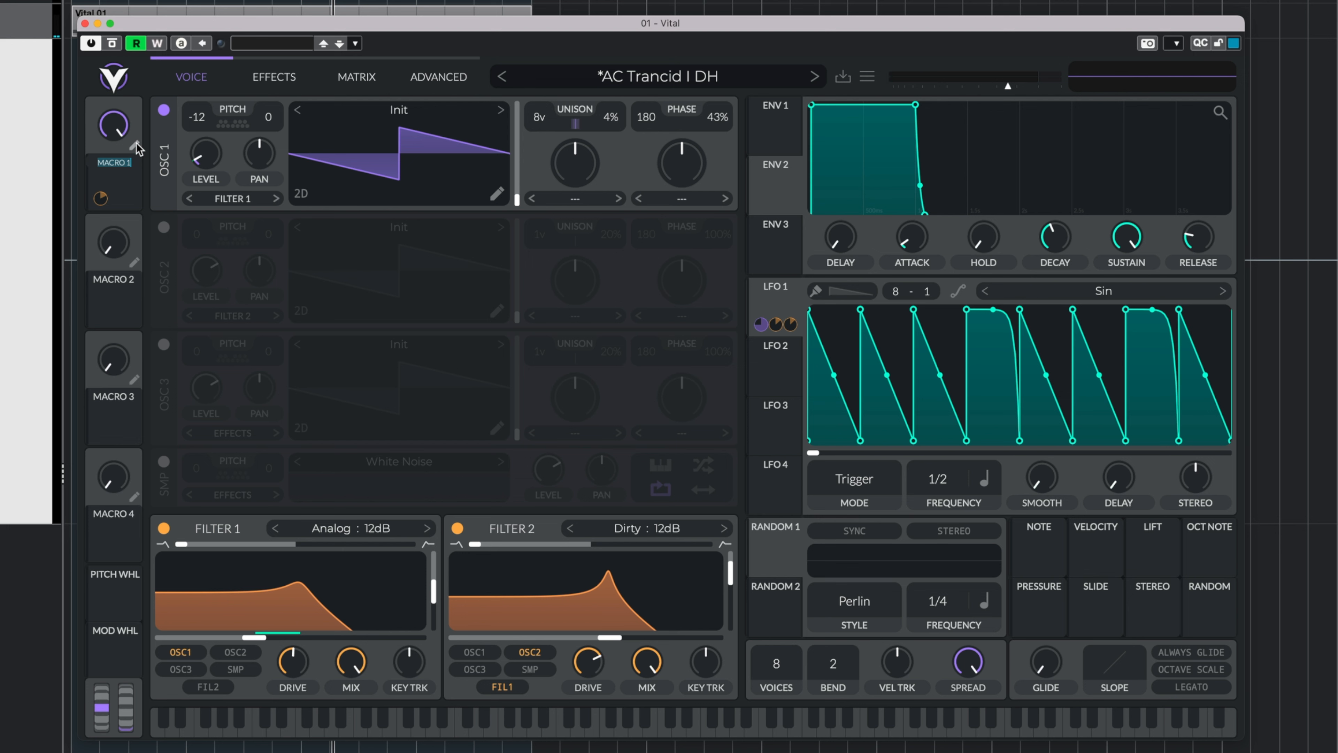
pyautogui.write('flt posi')
pyautogui.press('Return')
pyautogui.moveTo(113, 122); pyautogui.dragTo(106, 200)
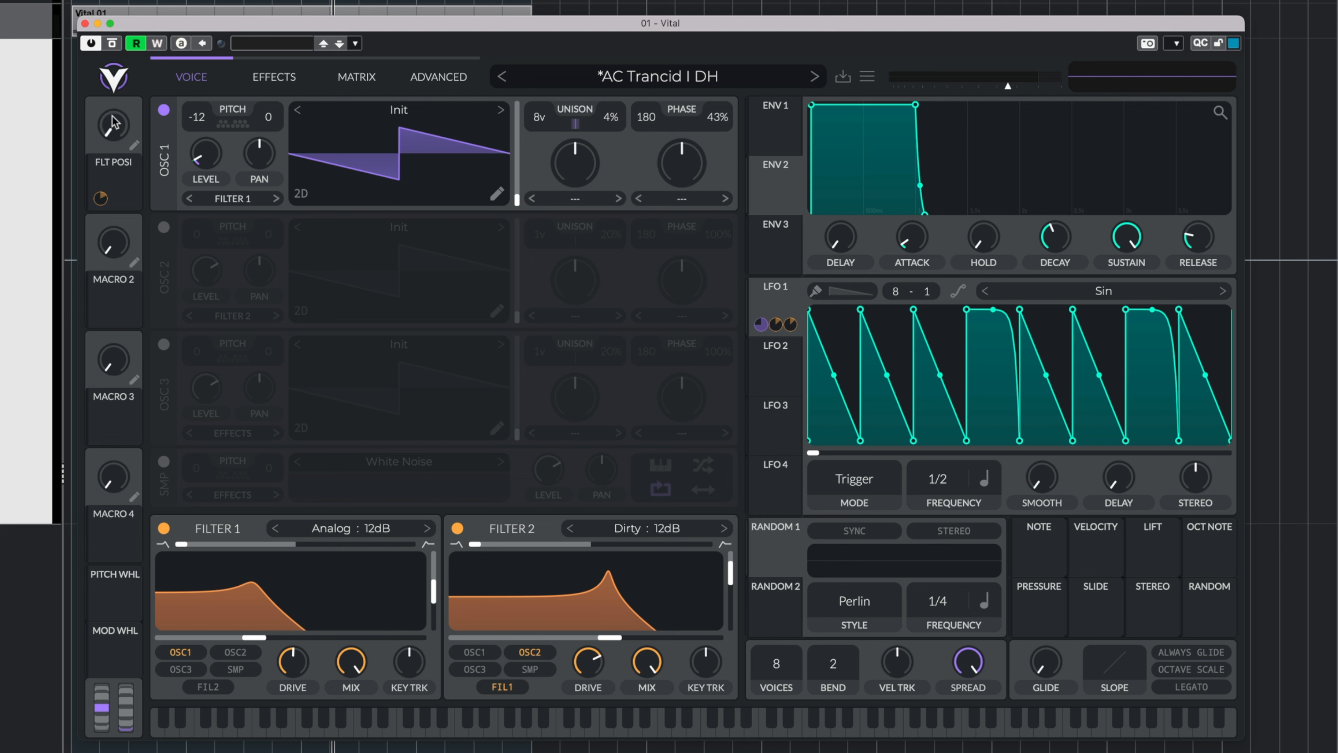
pyautogui.moveTo(116, 126); pyautogui.dragTo(101, 668)
pyautogui.moveTo(132, 129); pyautogui.dragTo(132, 64)
# Shrink the Volume lane of Vital 01 and append six more automation lanes beneath it.
pyautogui.moveTo(196, 25); pyautogui.dragTo(672, 22)
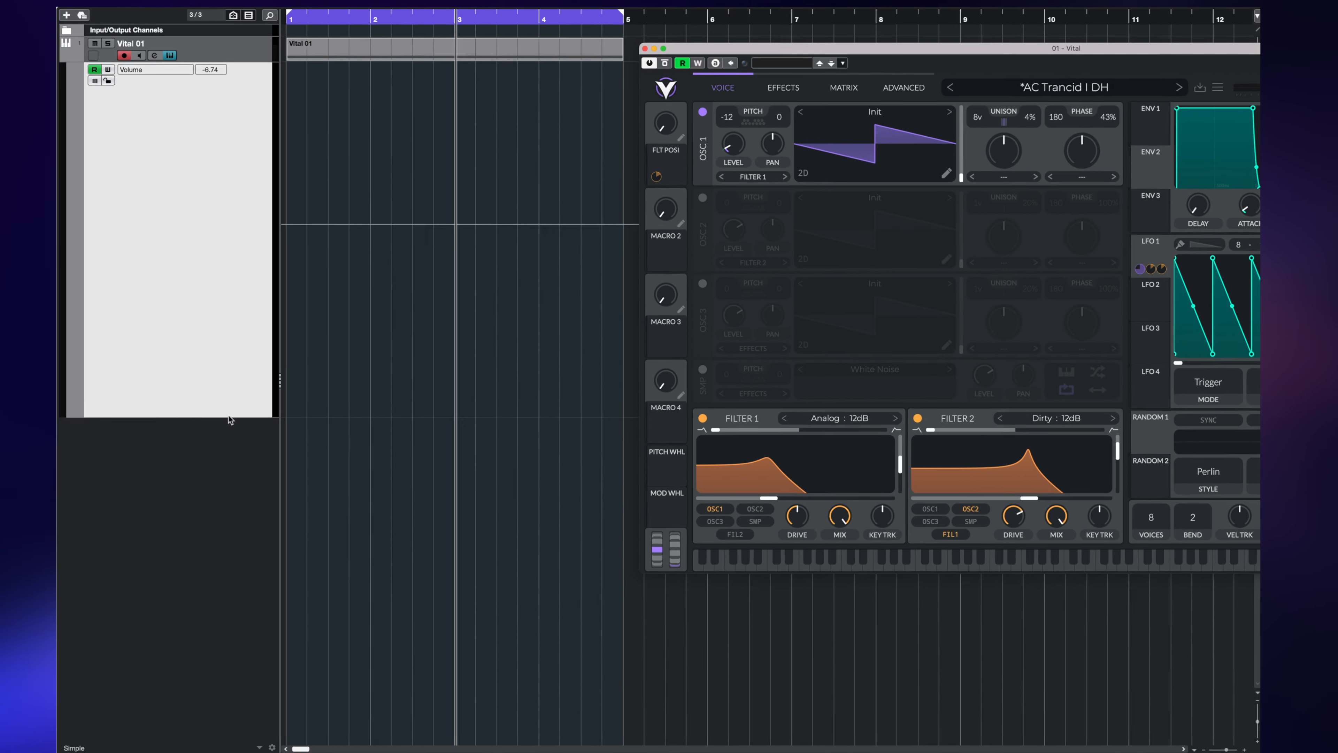
pyautogui.moveTo(43, 503); pyautogui.dragTo(33, 117)
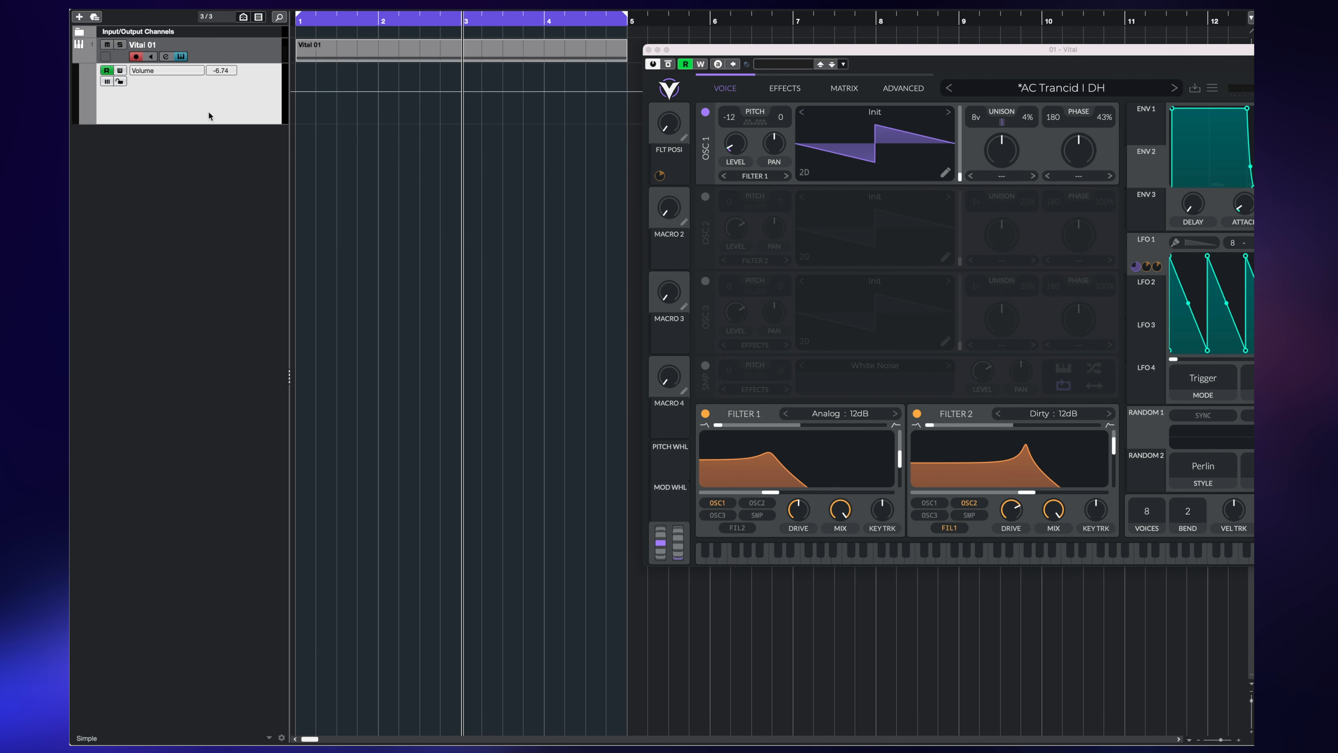
pyautogui.click(84, 120)
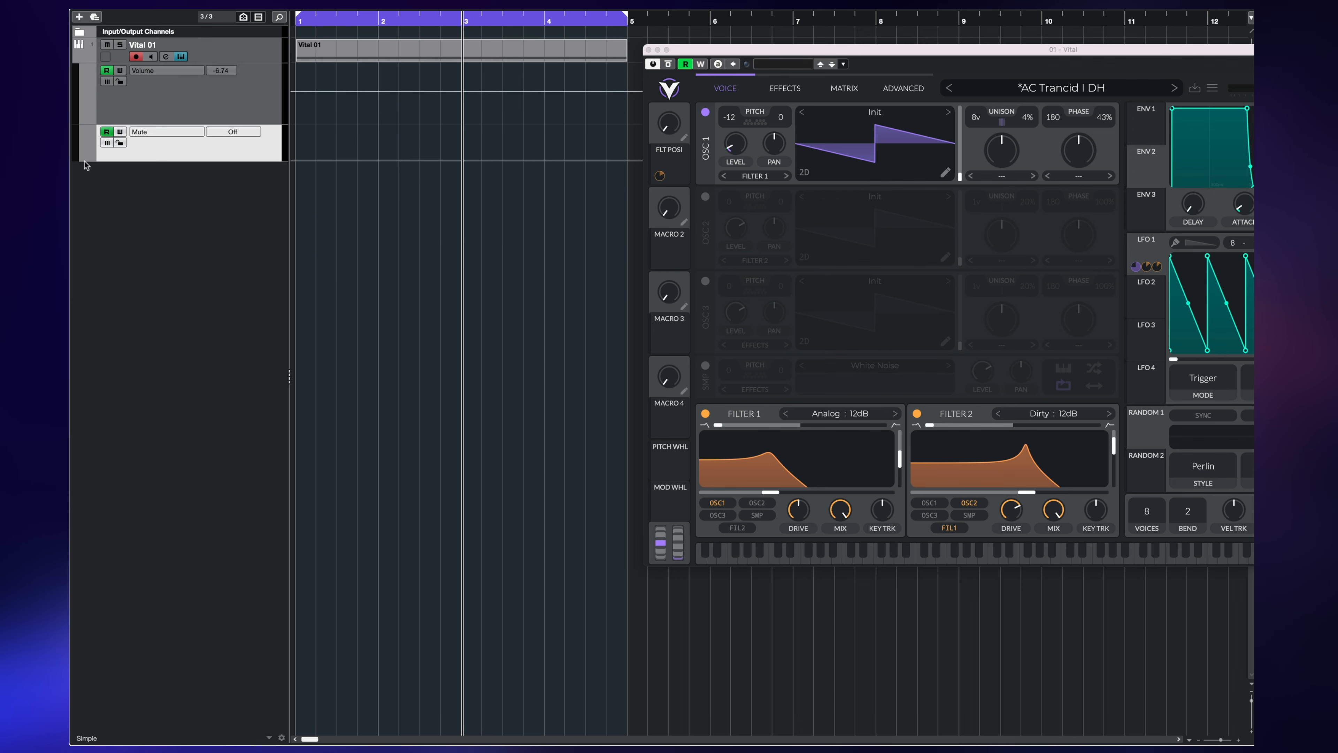
pyautogui.click(85, 157)
pyautogui.click(84, 195)
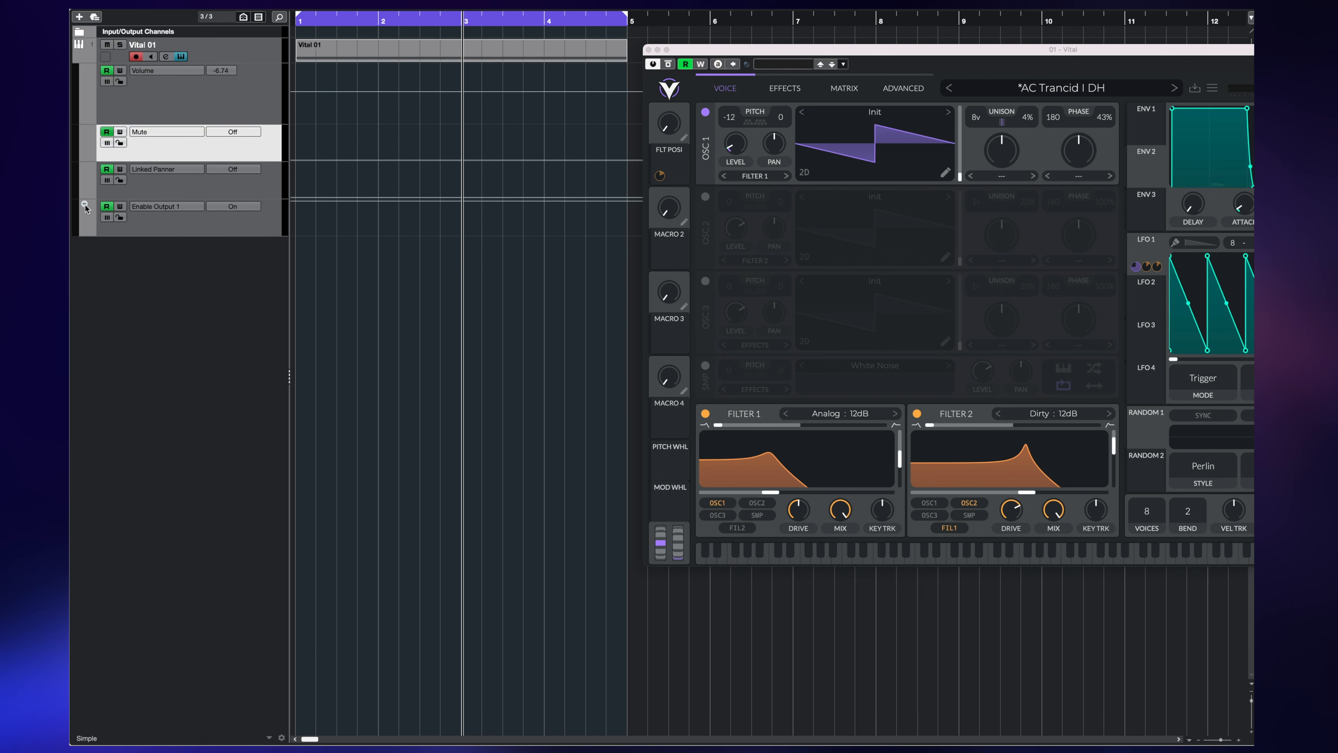
pyautogui.click(84, 232)
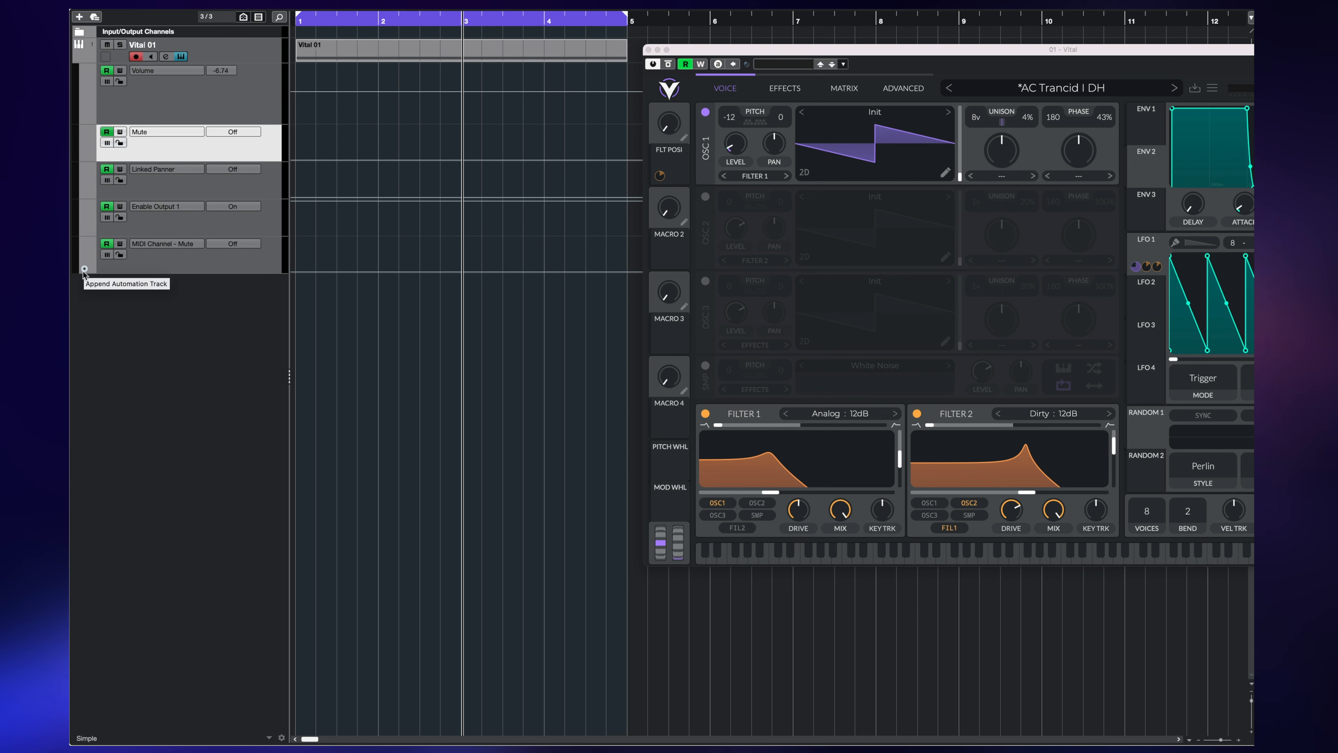
pyautogui.click(84, 270)
pyautogui.click(83, 306)
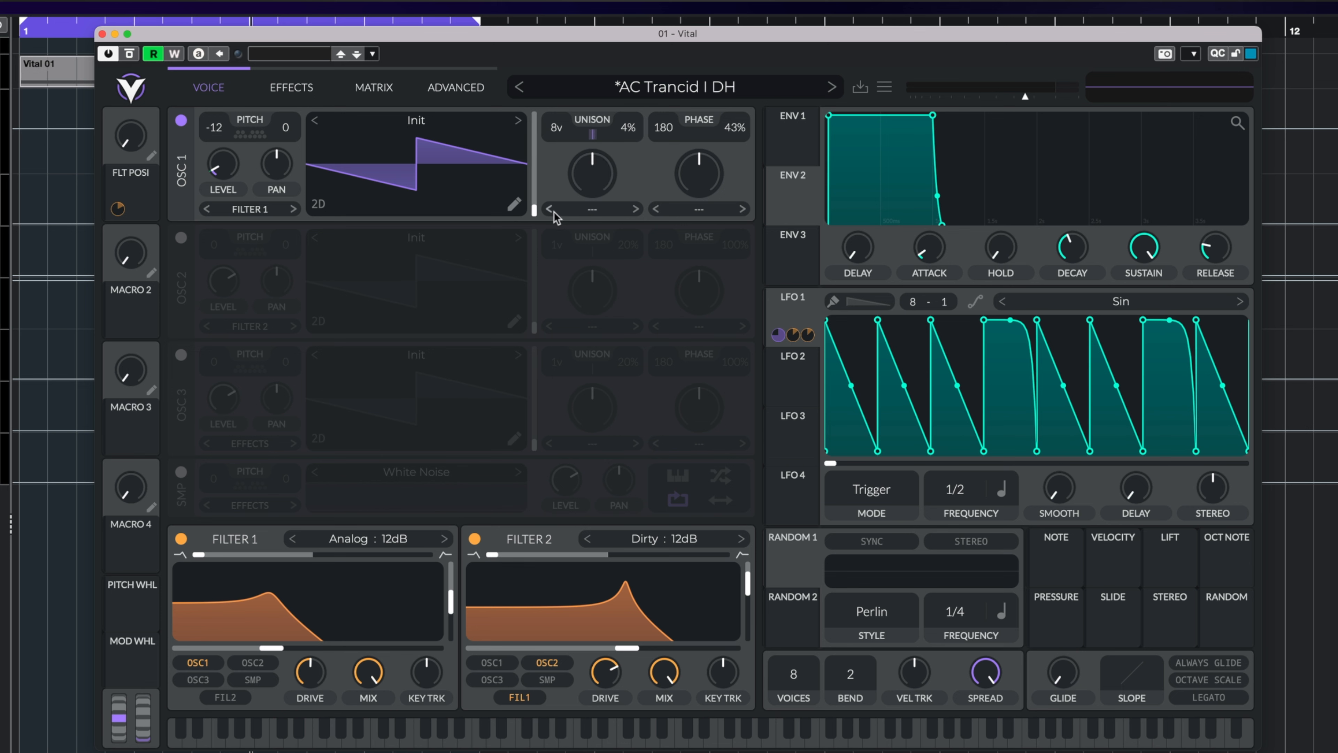
# Set oscillator 1's phase distortion type to Bend, try its amount knob and reset it to the centre.
pyautogui.click(728, 213)
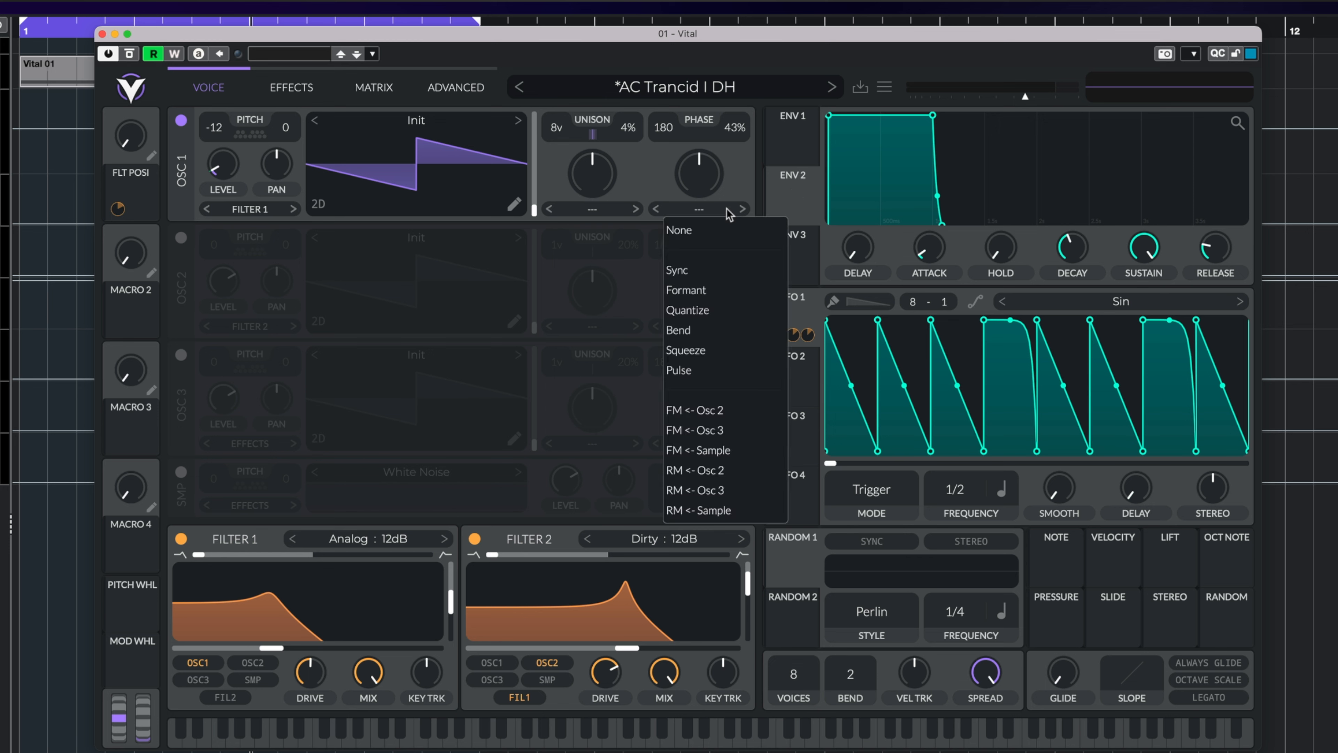
pyautogui.click(712, 334)
pyautogui.moveTo(716, 185)
pyautogui.mouseDown()
pyautogui.moveTo(720, 111)
pyautogui.moveTo(714, 275)
pyautogui.moveTo(725, 81)
pyautogui.moveTo(708, 181)
pyautogui.mouseUp()
pyautogui.doubleClick(705, 178)
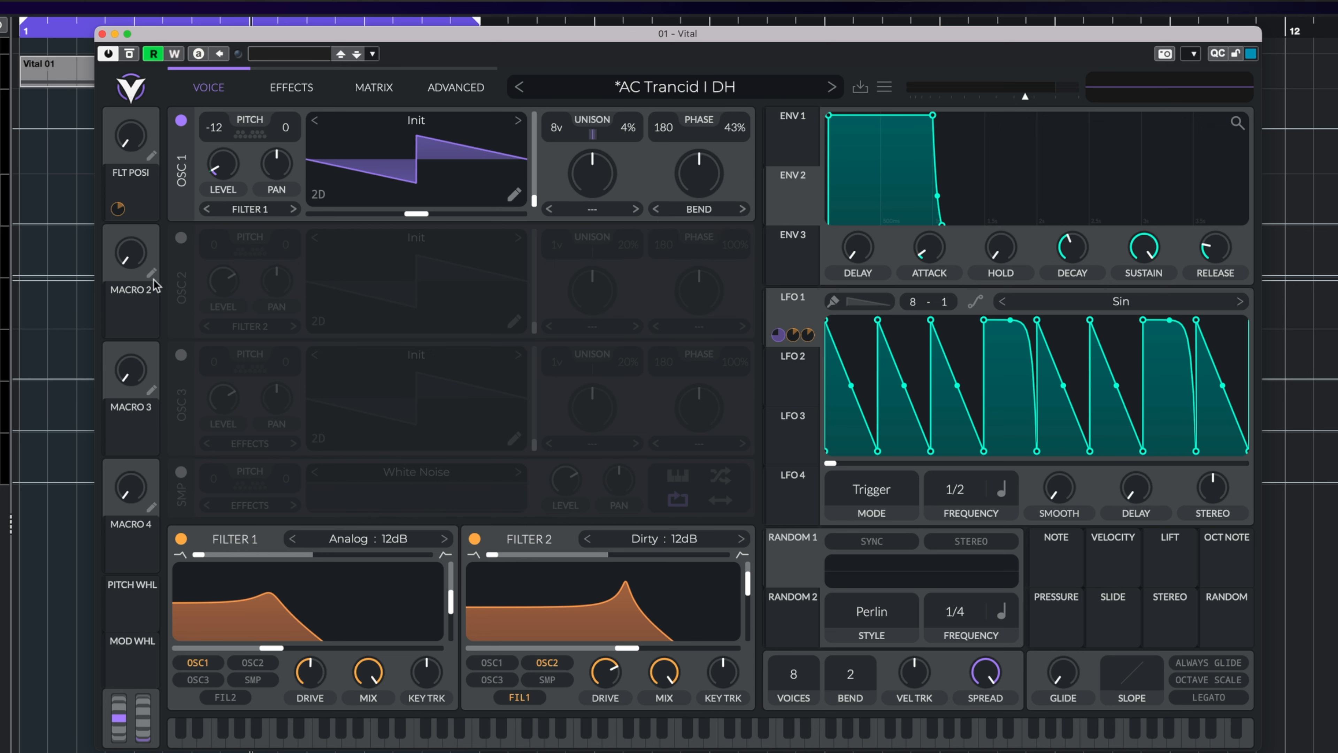
# Assign Macro 2 to oscillator 1's phase distortion amount and try out the macro knob.
pyautogui.moveTo(123, 324); pyautogui.dragTo(701, 175)
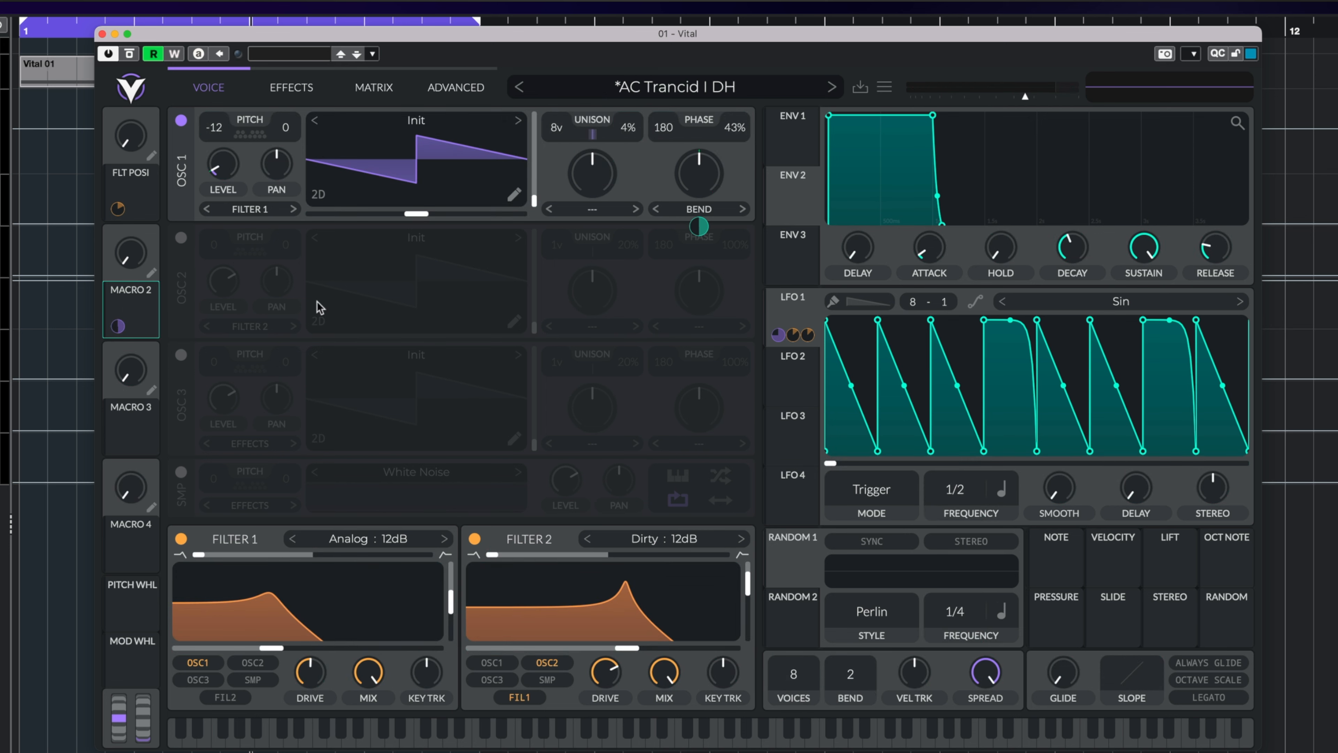
pyautogui.moveTo(123, 262)
pyautogui.mouseDown()
pyautogui.moveTo(133, 169)
pyautogui.moveTo(136, 247)
pyautogui.mouseUp()
# Switch oscillator 1's phase distortion type to Sync and audition it with Macro 2 at maximum.
pyautogui.click(699, 209)
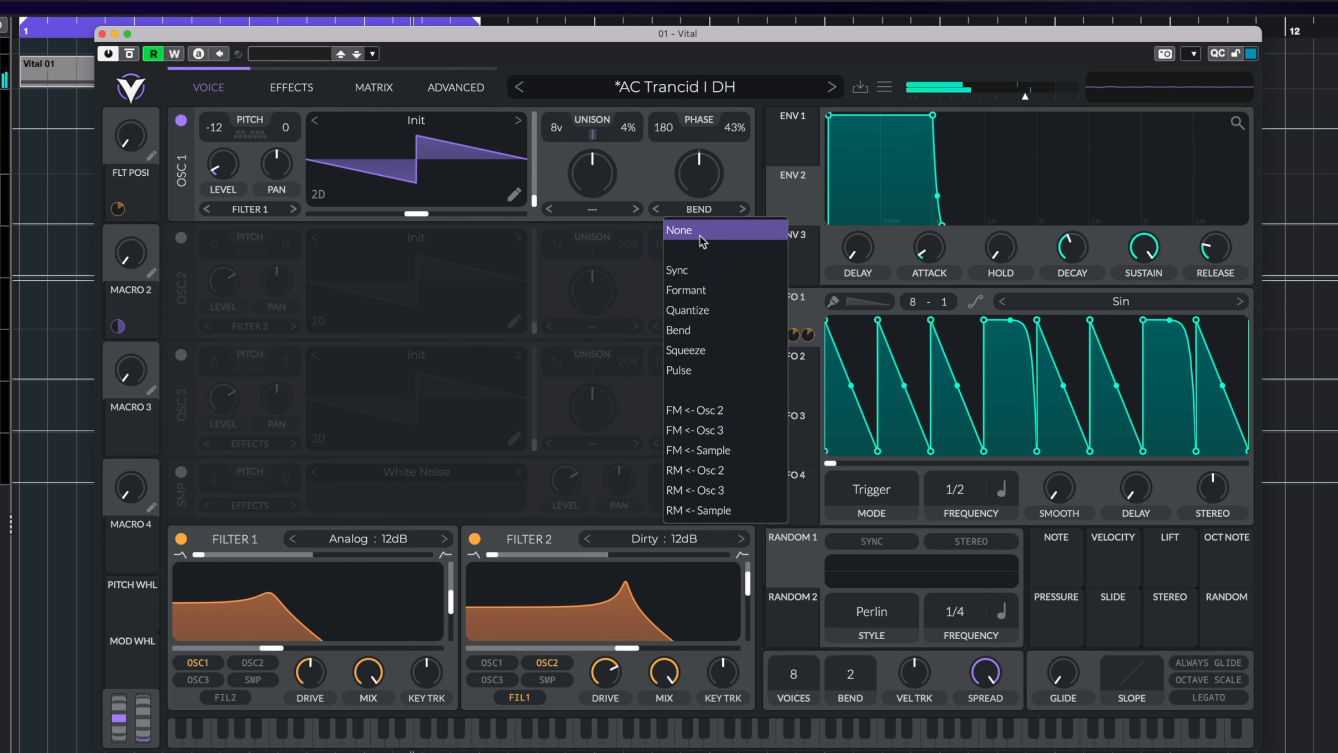
pyautogui.click(700, 268)
pyautogui.moveTo(700, 228)
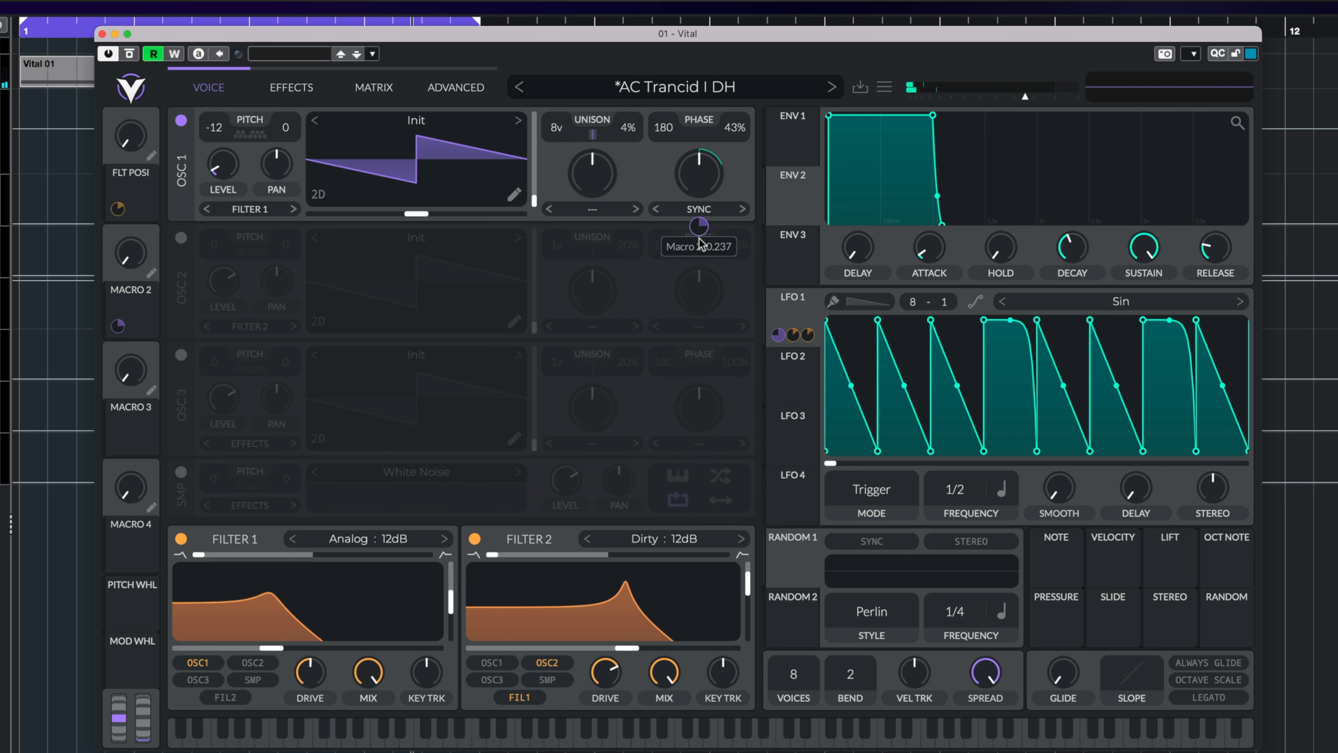
pyautogui.moveTo(132, 270); pyautogui.dragTo(141, 194)
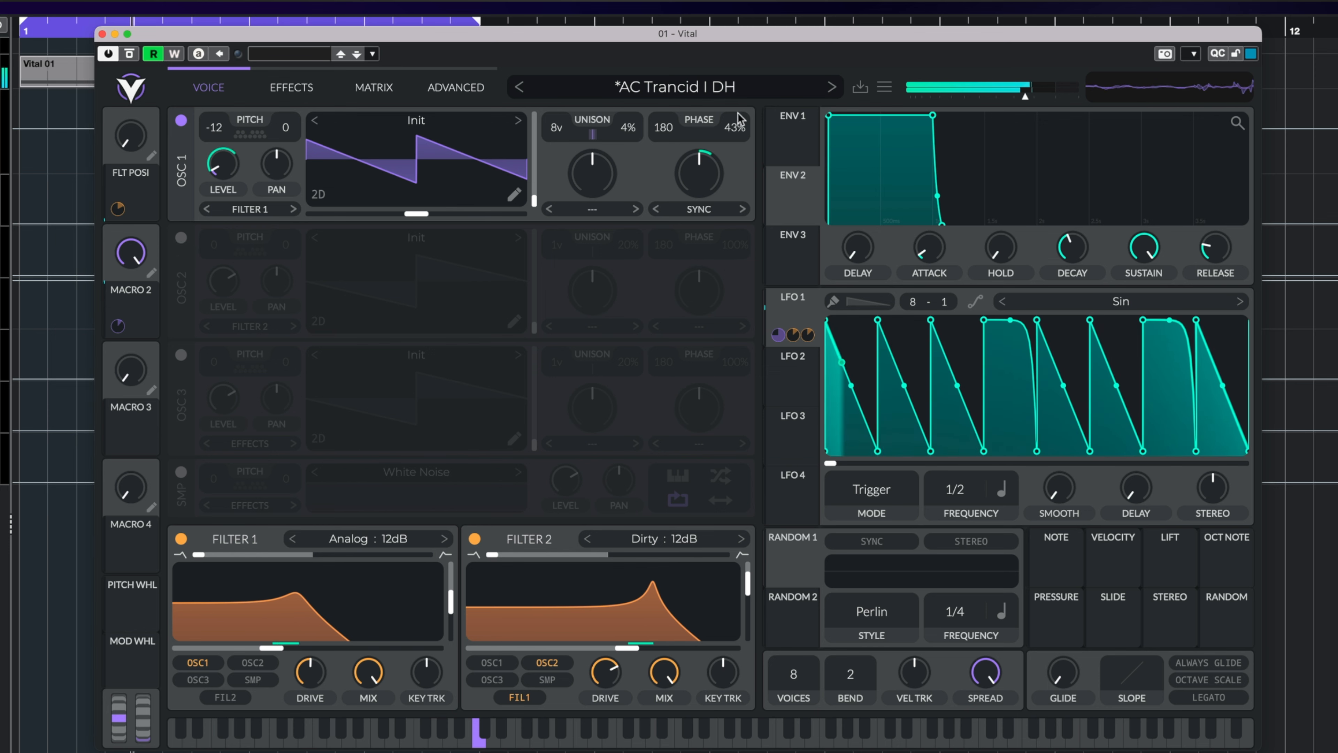
# Increase Macro 2's modulation amount on the Sync distortion and turn the macro back down to the minimum.
pyautogui.moveTo(700, 227)
pyautogui.moveTo(700, 227); pyautogui.dragTo(700, 203)
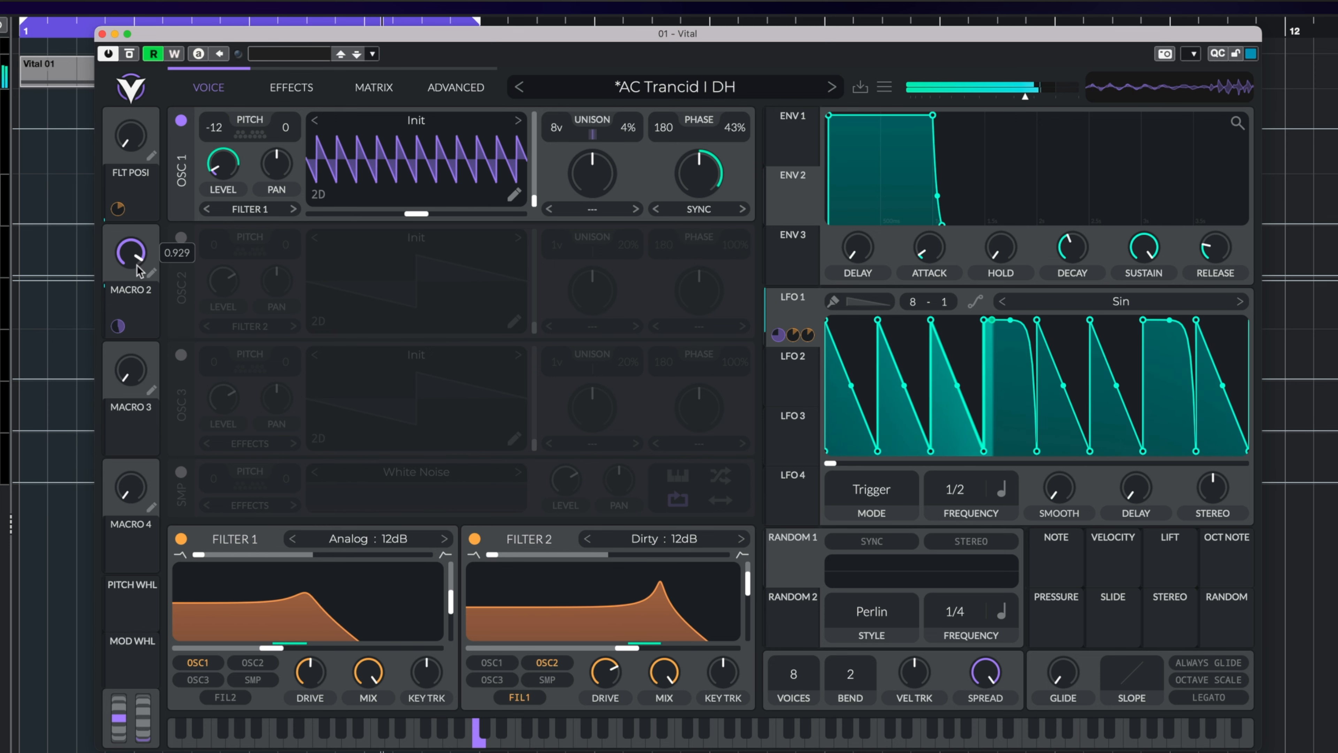
pyautogui.moveTo(131, 254); pyautogui.dragTo(132, 352)
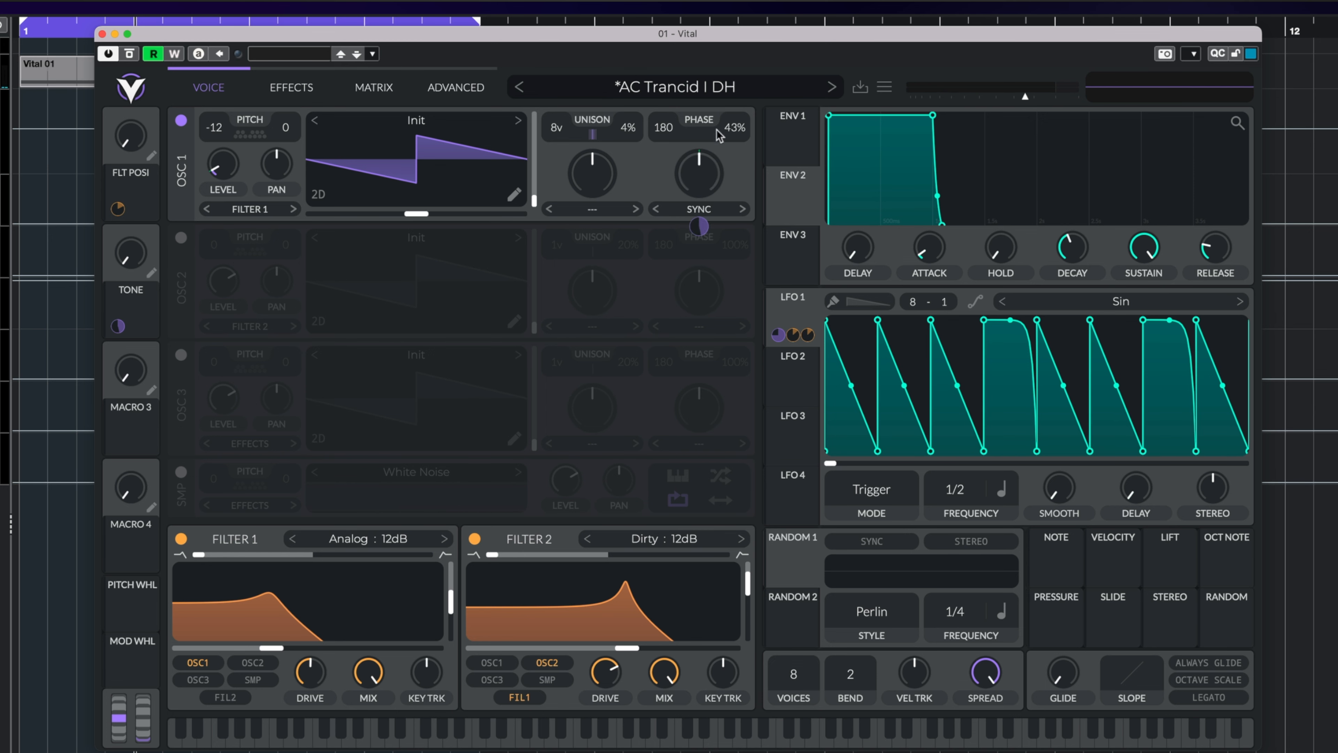
# Assign Macro 2 to the distortion effect's filter cutoff with a positive modulation amount of about 35.86.
pyautogui.click(292, 87)
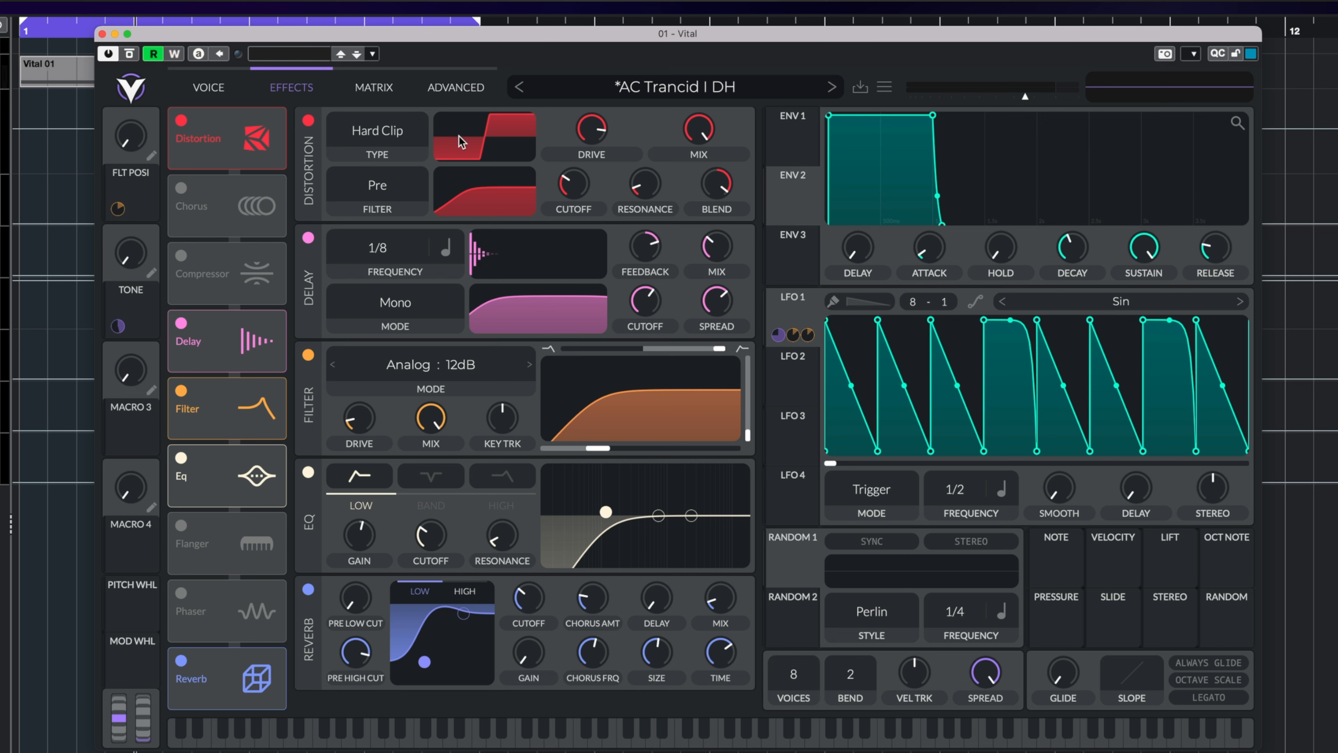
pyautogui.moveTo(141, 312); pyautogui.dragTo(506, 225)
pyautogui.moveTo(599, 191); pyautogui.dragTo(566, 187)
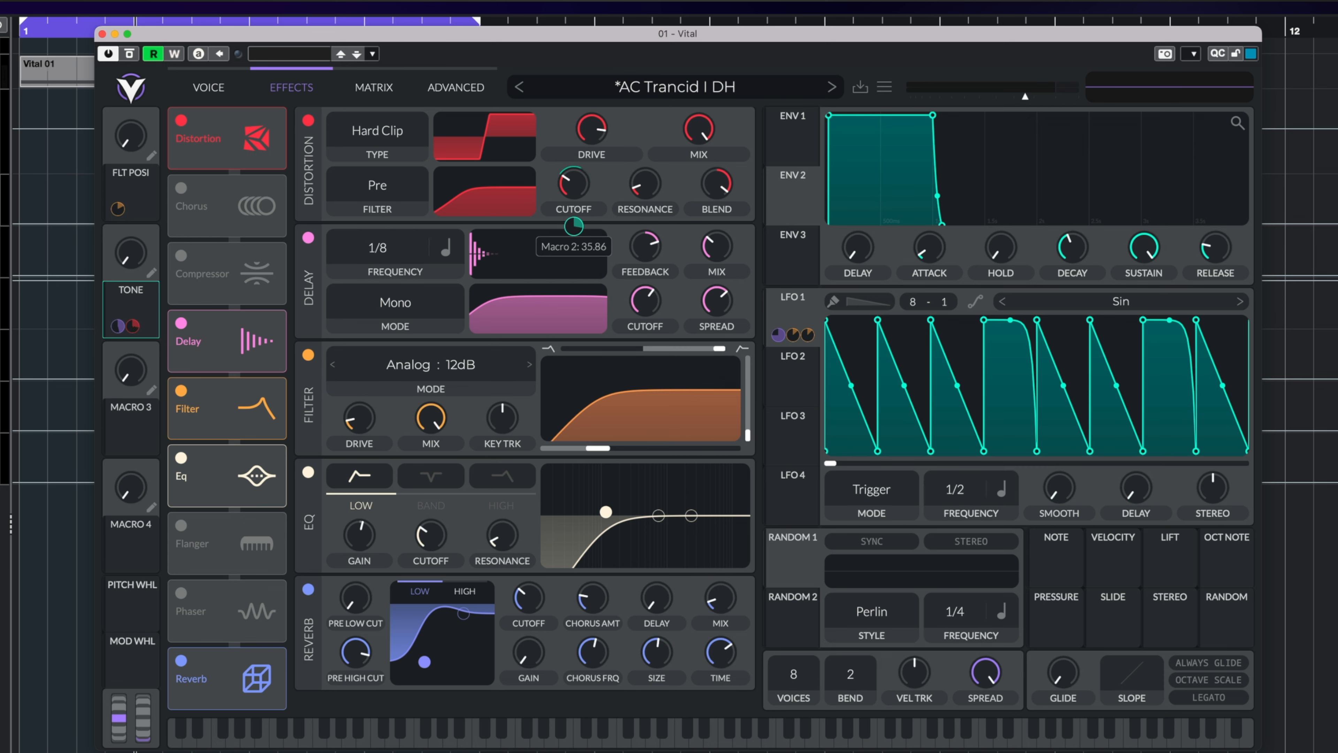
# Audition Macro 2 at maximum, reduce its modulation amount on the distortion cutoff and return the macro to zero.
pyautogui.moveTo(132, 255); pyautogui.dragTo(136, 185)
pyautogui.moveTo(589, 200)
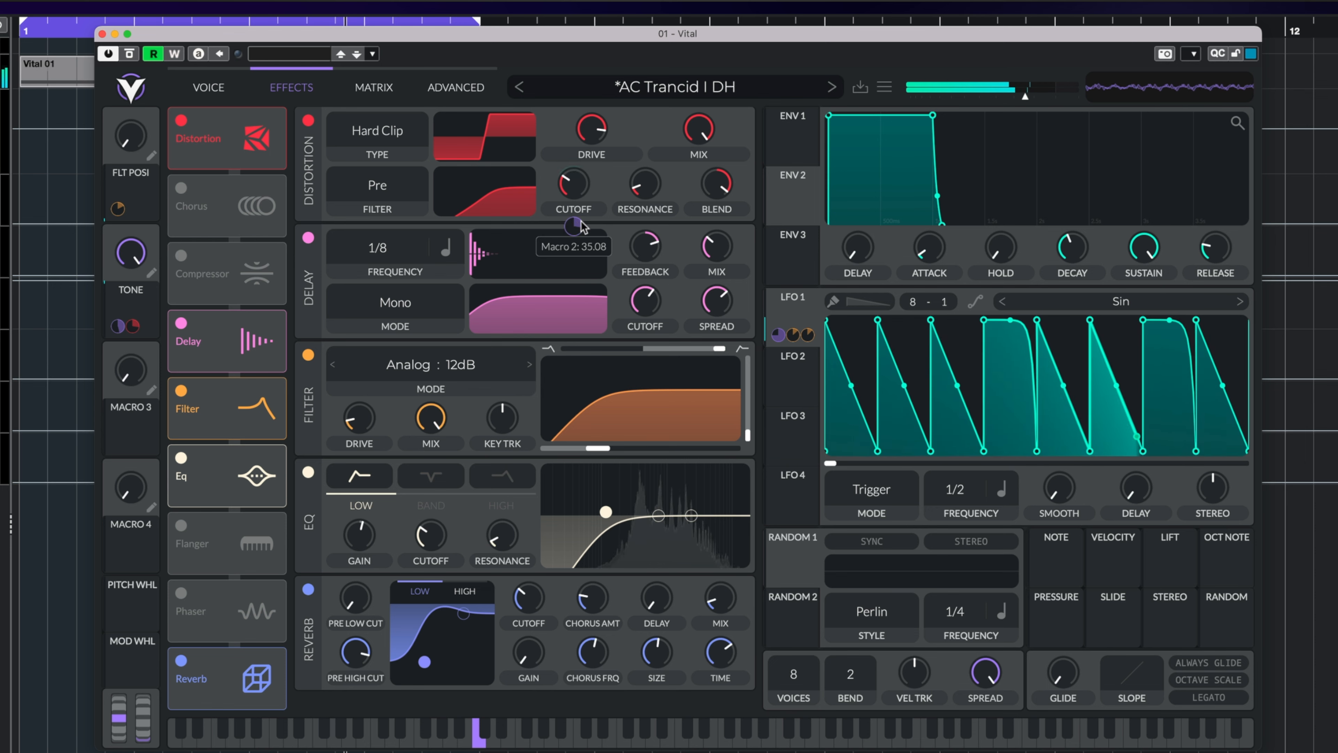
pyautogui.moveTo(575, 225); pyautogui.dragTo(576, 240)
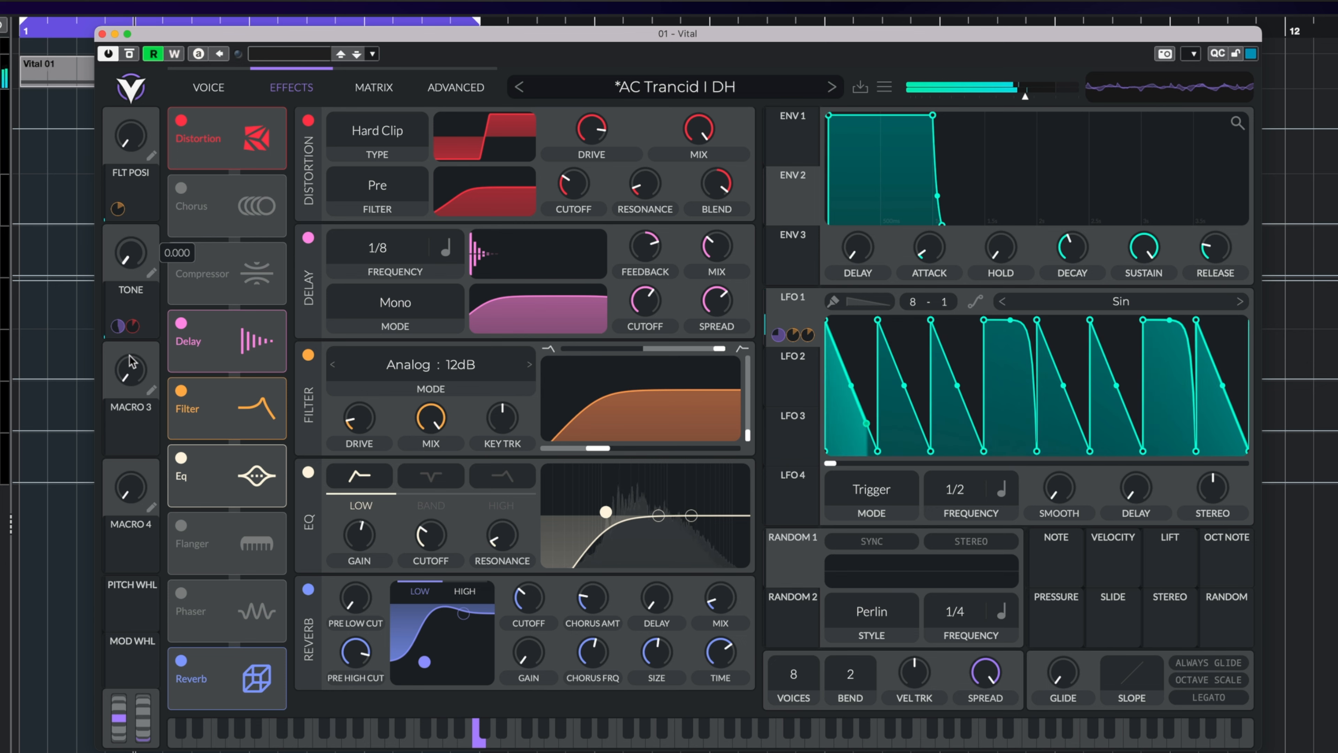
pyautogui.moveTo(138, 257)
pyautogui.moveTo(136, 252); pyautogui.dragTo(129, 423)
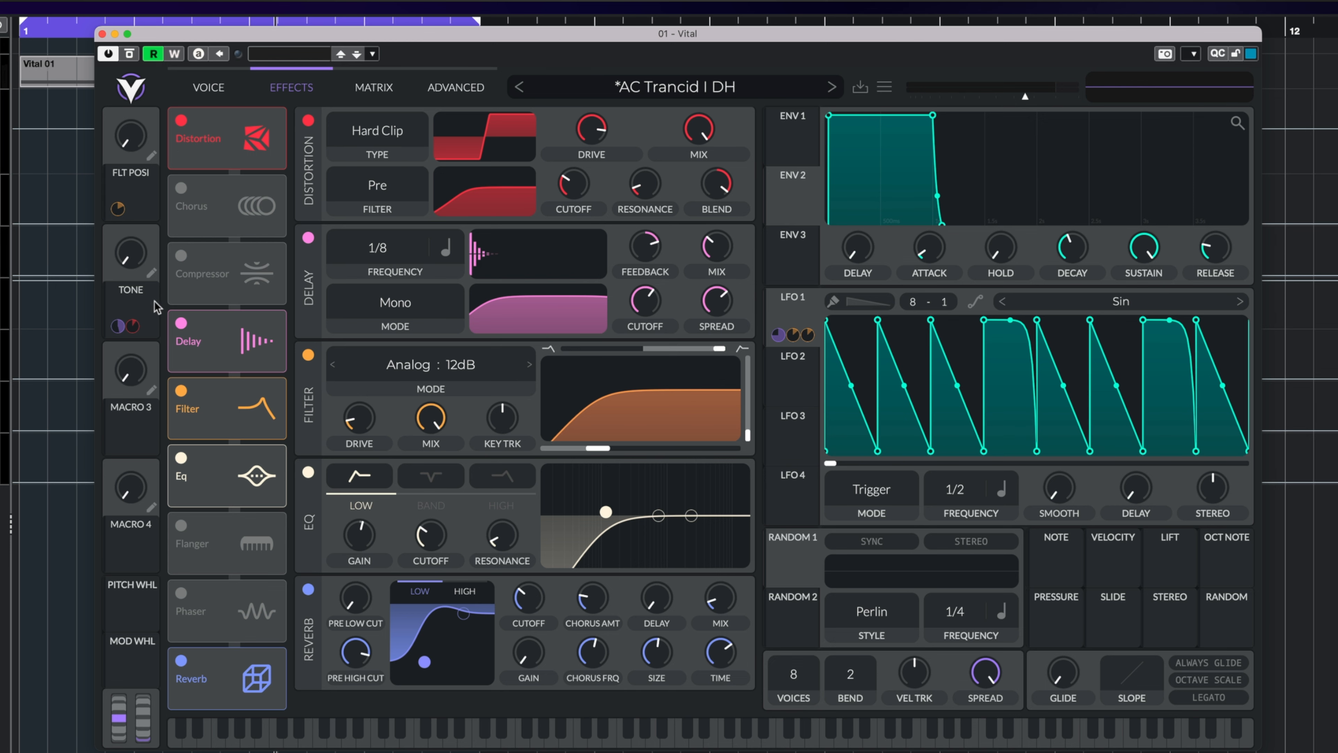
# Enable the compressor effect in Single Band mode and lower the master volume slightly, with playback running.
pyautogui.click(180, 256)
pyautogui.click(395, 247)
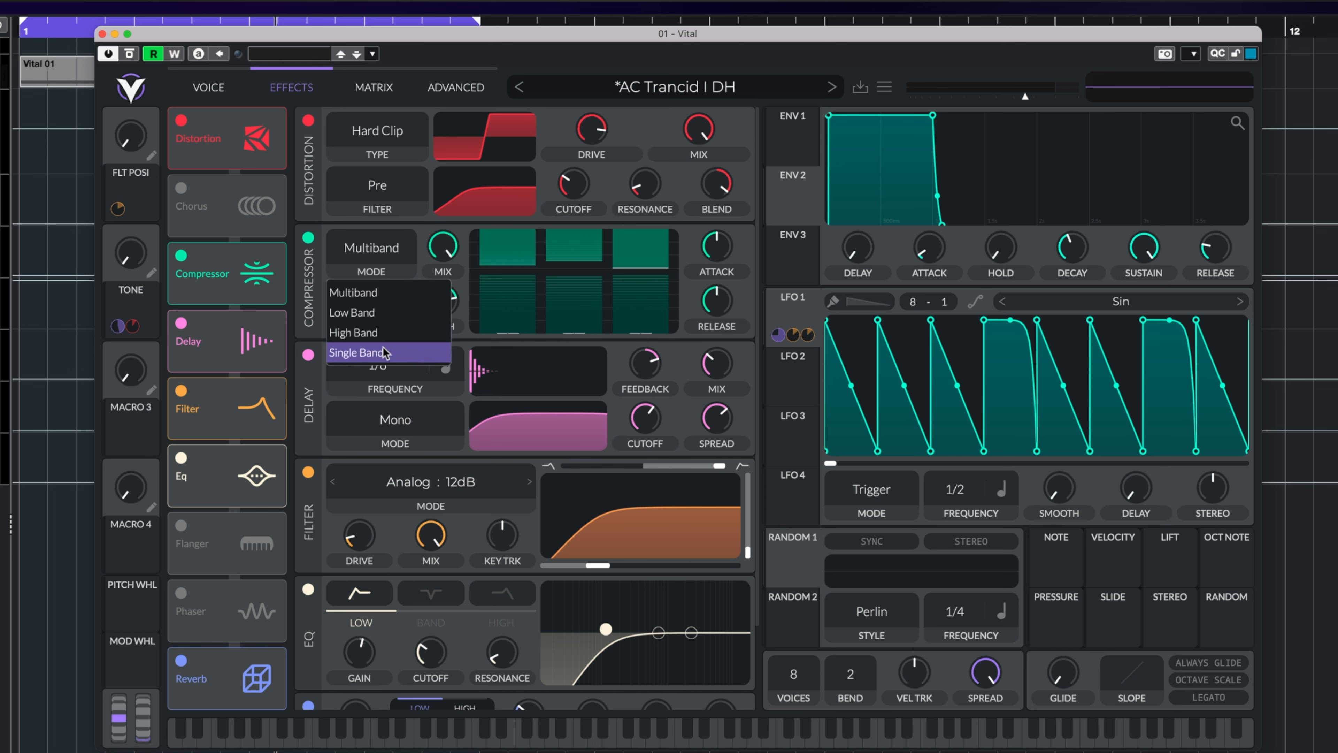
pyautogui.click(398, 351)
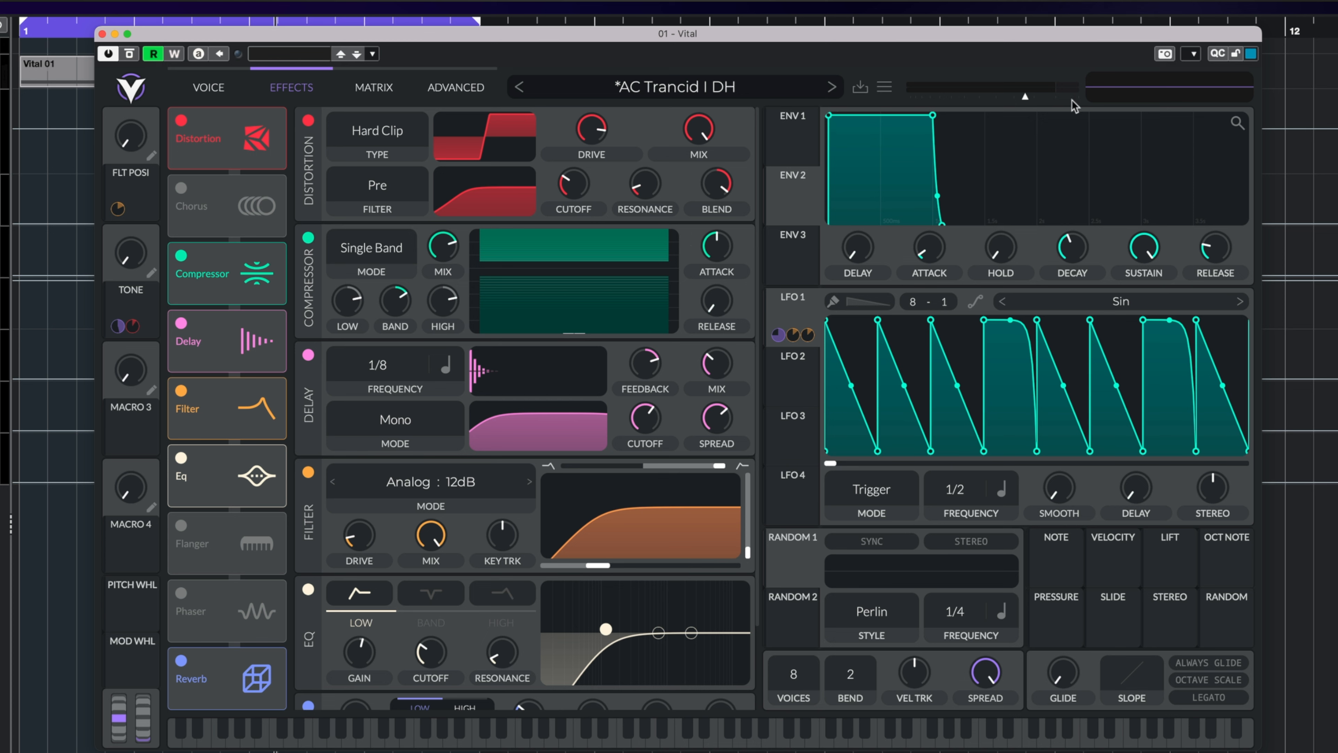
pyautogui.moveTo(1022, 97)
pyautogui.mouseDown()
pyautogui.moveTo(981, 100)
pyautogui.moveTo(1024, 99)
pyautogui.mouseUp()
pyautogui.press('space')
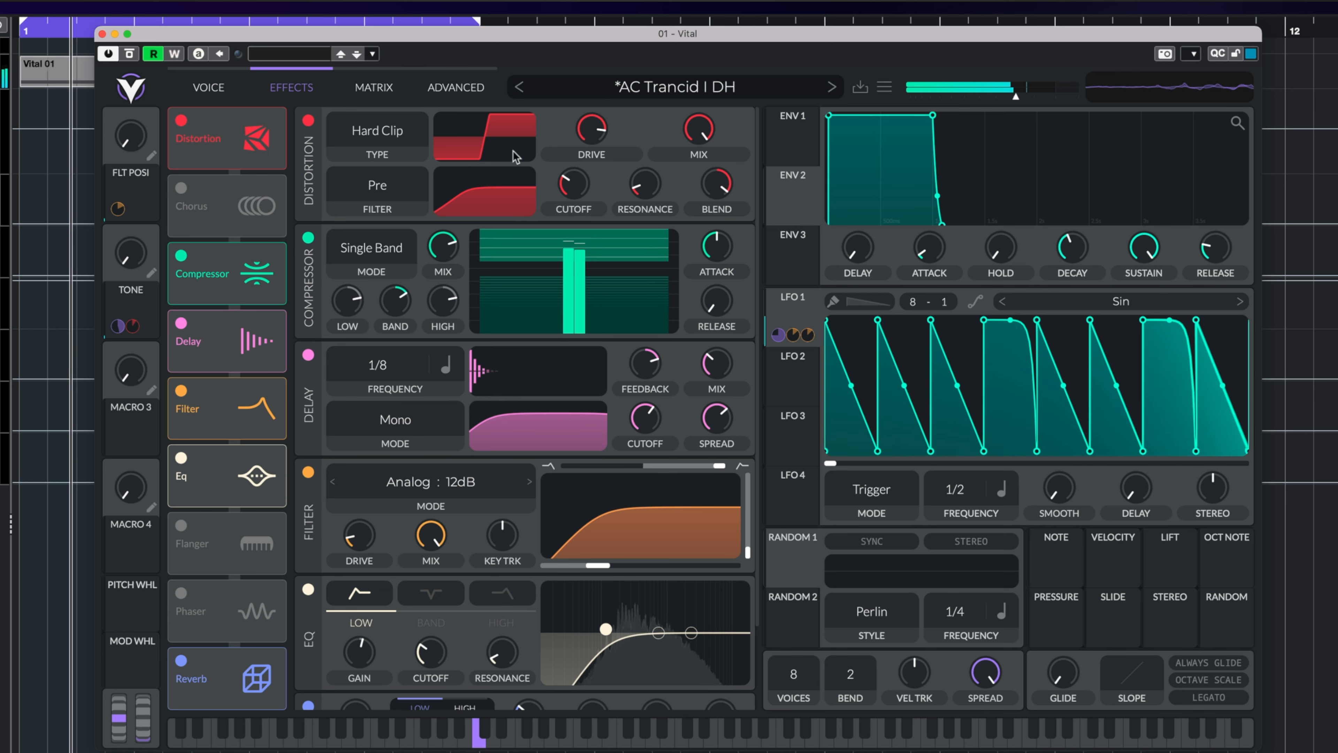
# Switch the compressor's mode to High Band and keep that mode.
pyautogui.click(390, 263)
pyautogui.click(369, 333)
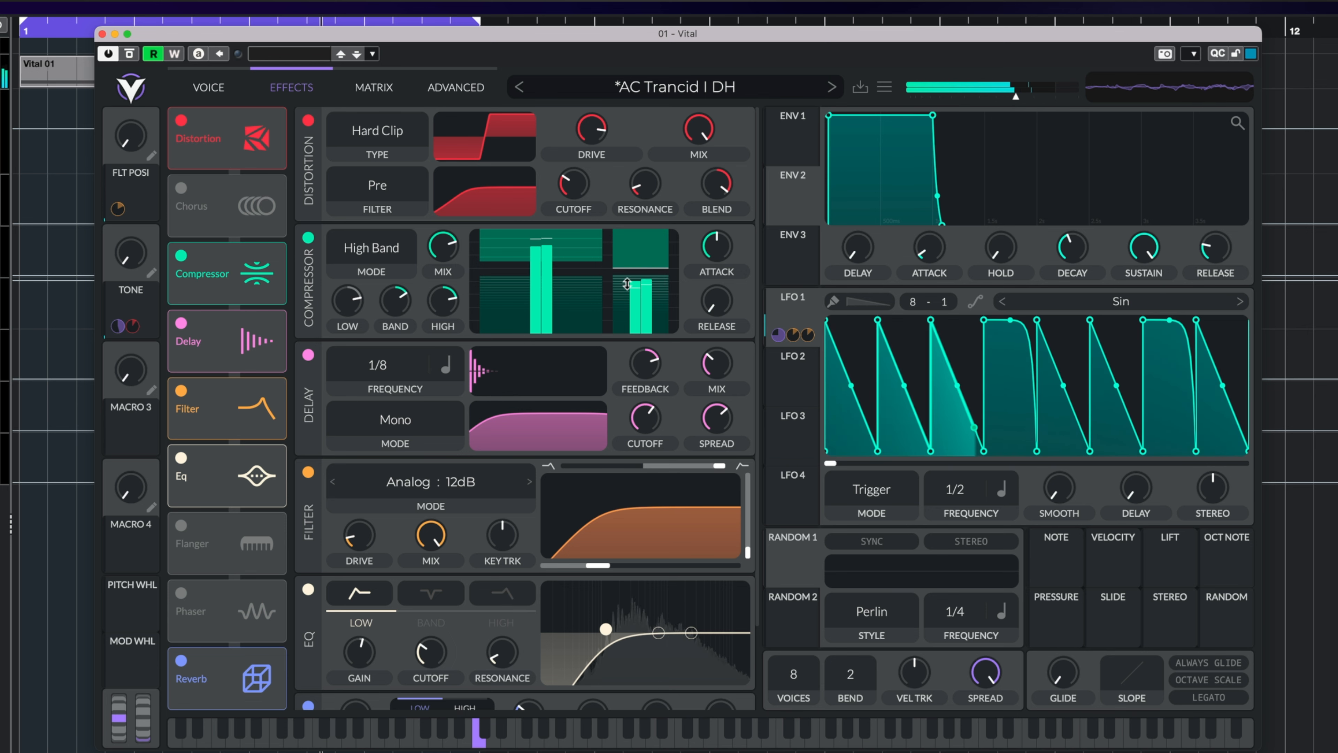
pyautogui.click(378, 259)
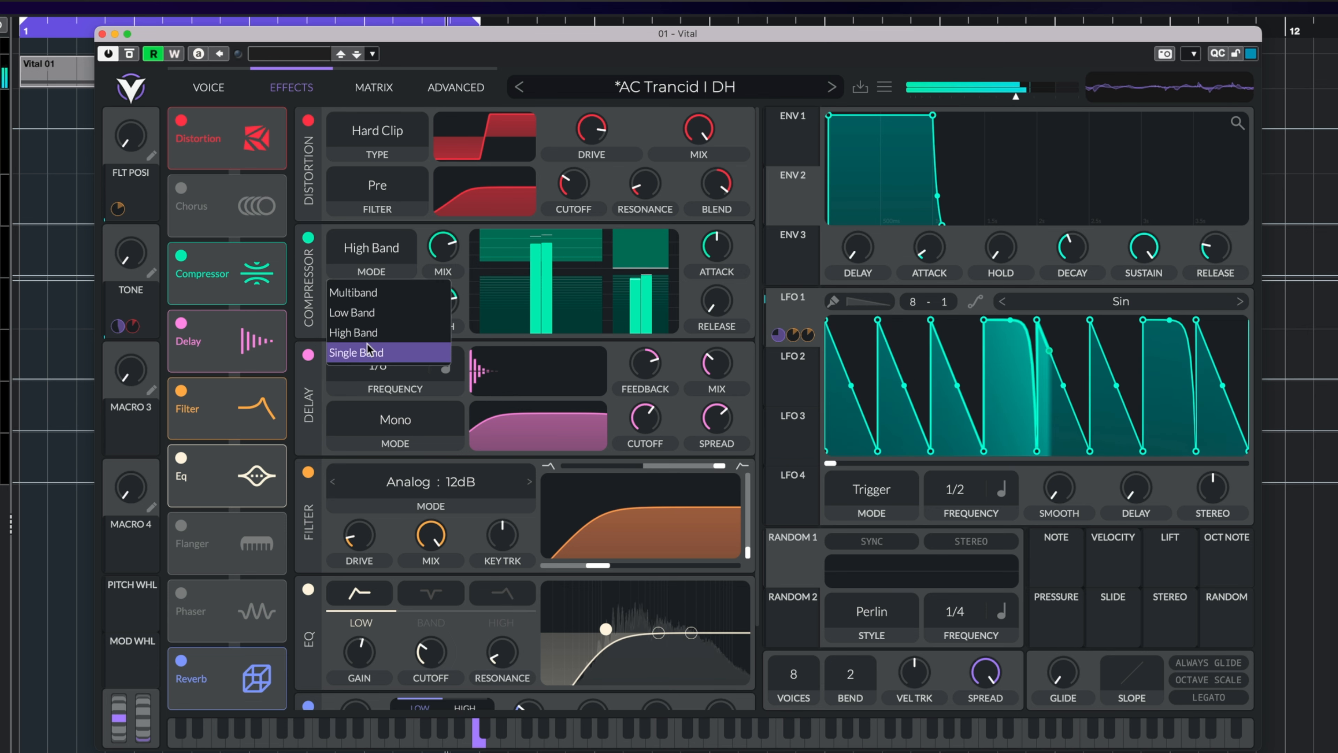
pyautogui.click(521, 339)
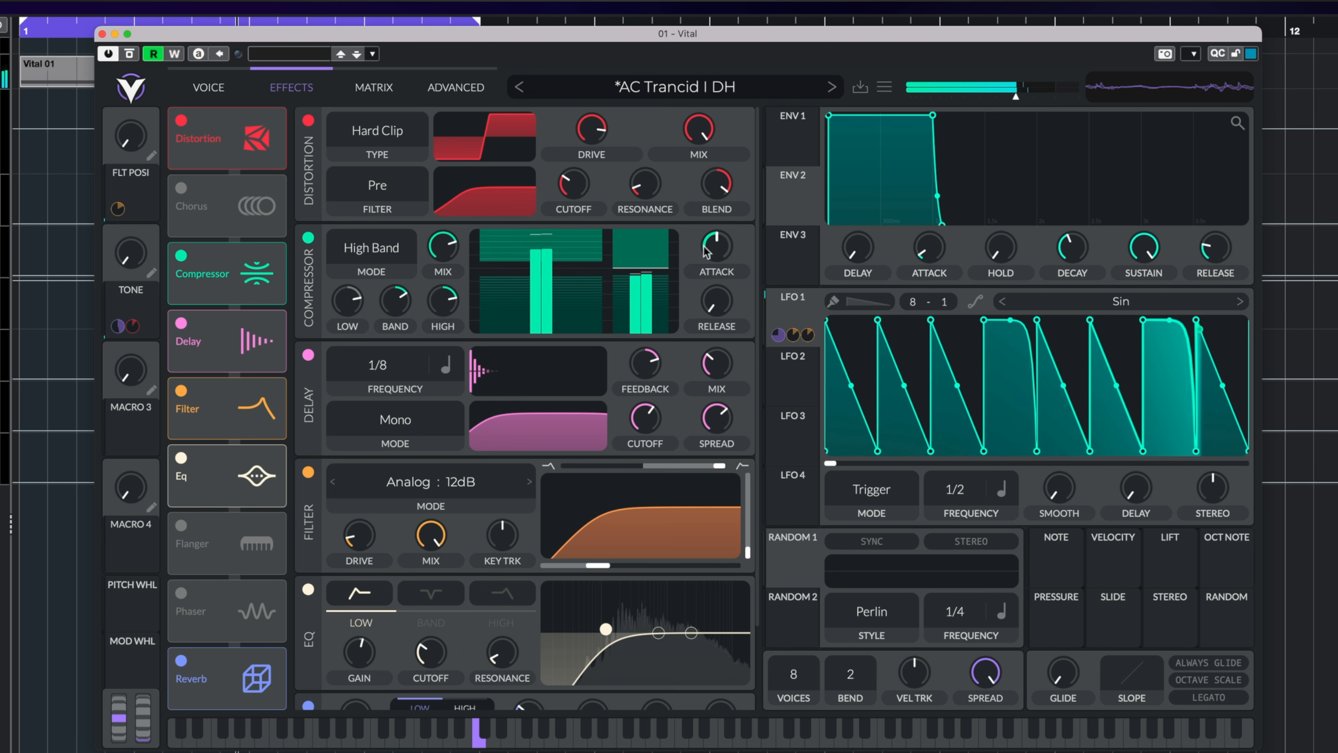
# Raise the compressor's attack, release and band gain, lower its mix to zero and assign Macro 2 to the mix.
pyautogui.moveTo(711, 242); pyautogui.dragTo(697, 209)
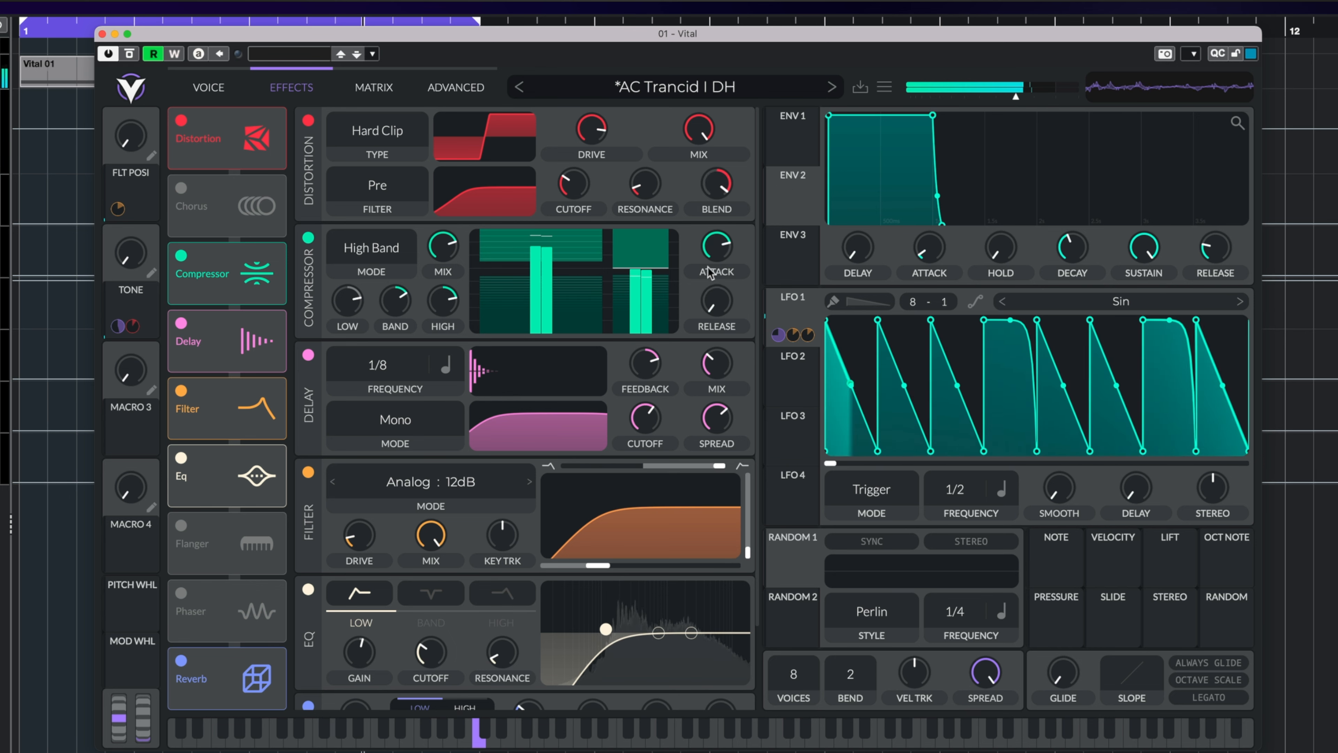
pyautogui.moveTo(710, 301); pyautogui.dragTo(708, 254)
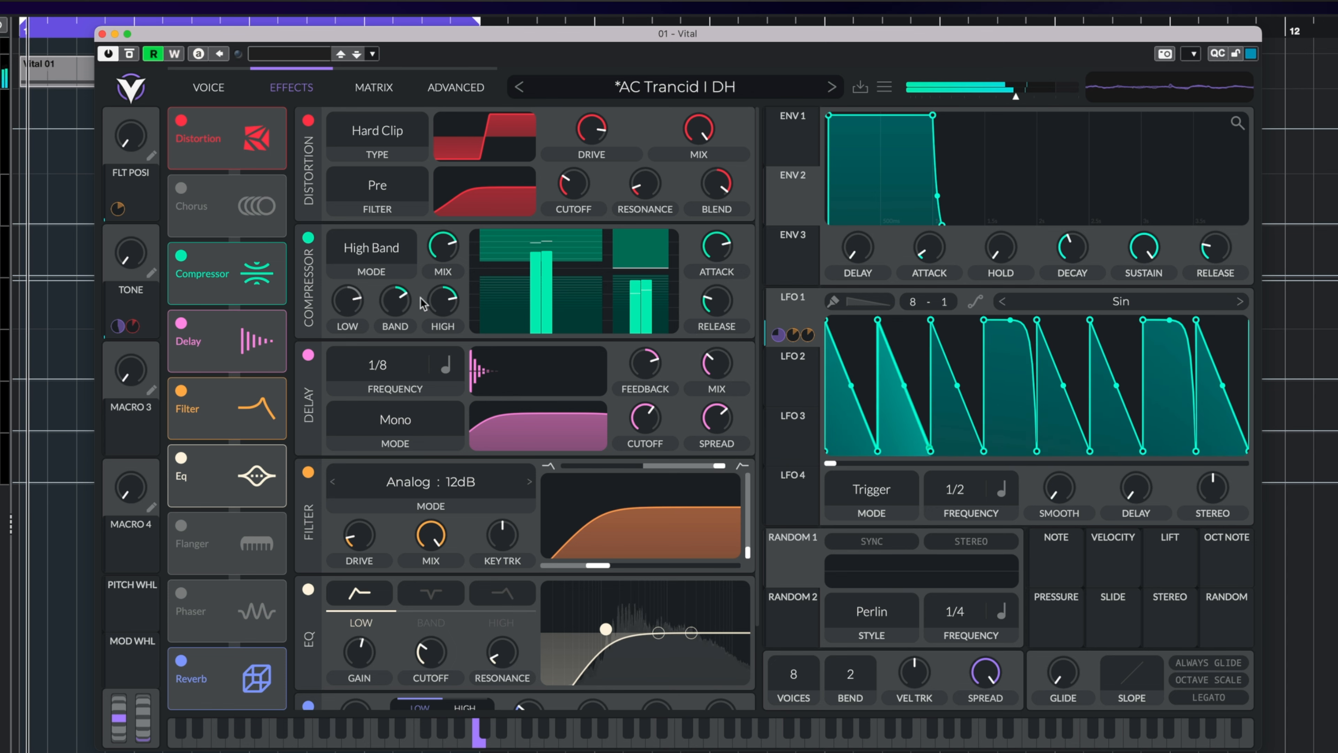
pyautogui.moveTo(396, 301); pyautogui.dragTo(401, 285)
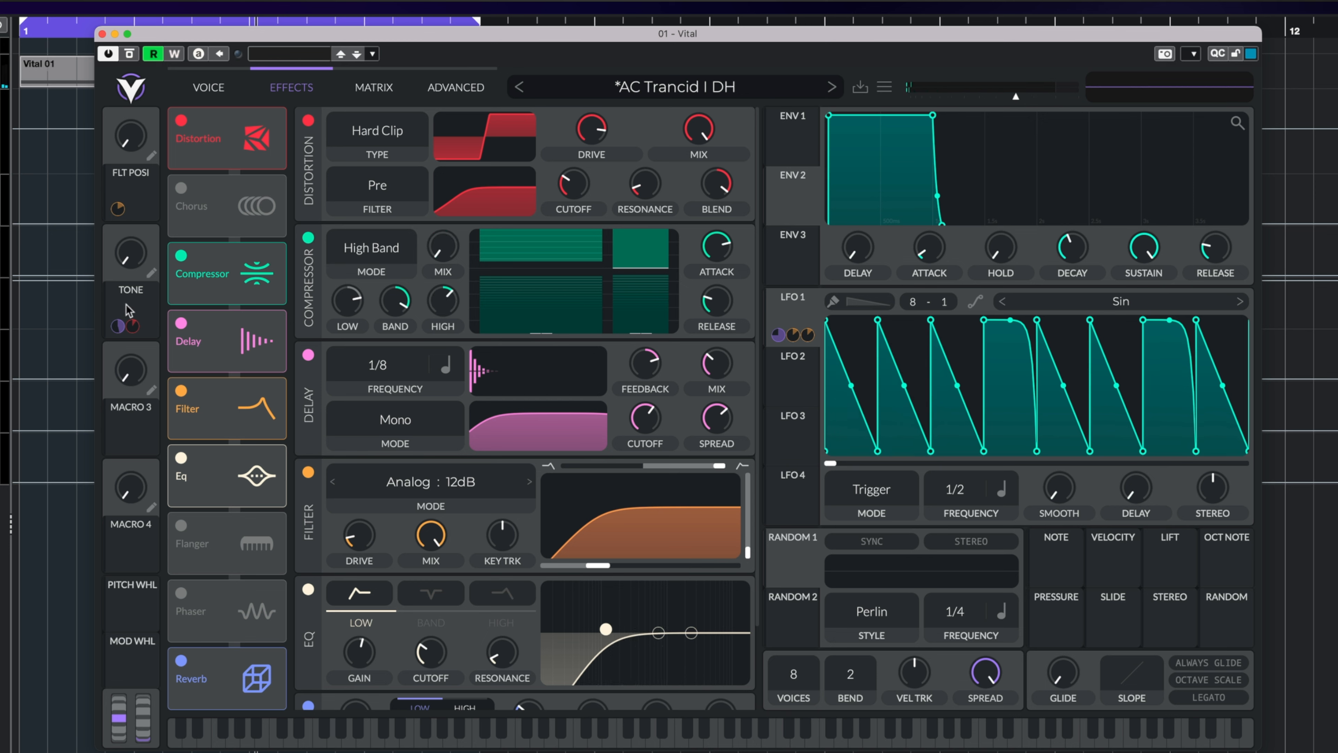
pyautogui.moveTo(440, 258); pyautogui.dragTo(442, 298)
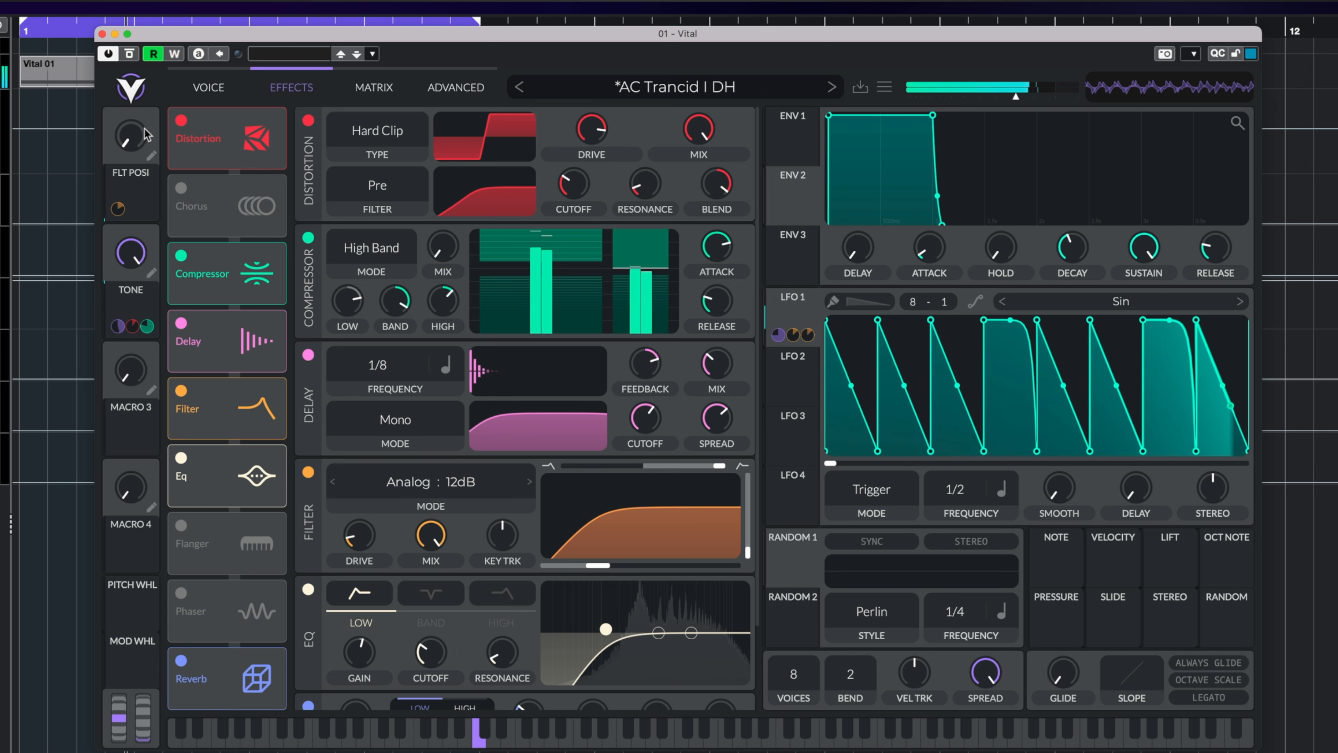
# Reduce Macro 2's modulation amount on oscillator 1's Sync distortion and turn the macro back down to the minimum.
pyautogui.click(208, 88)
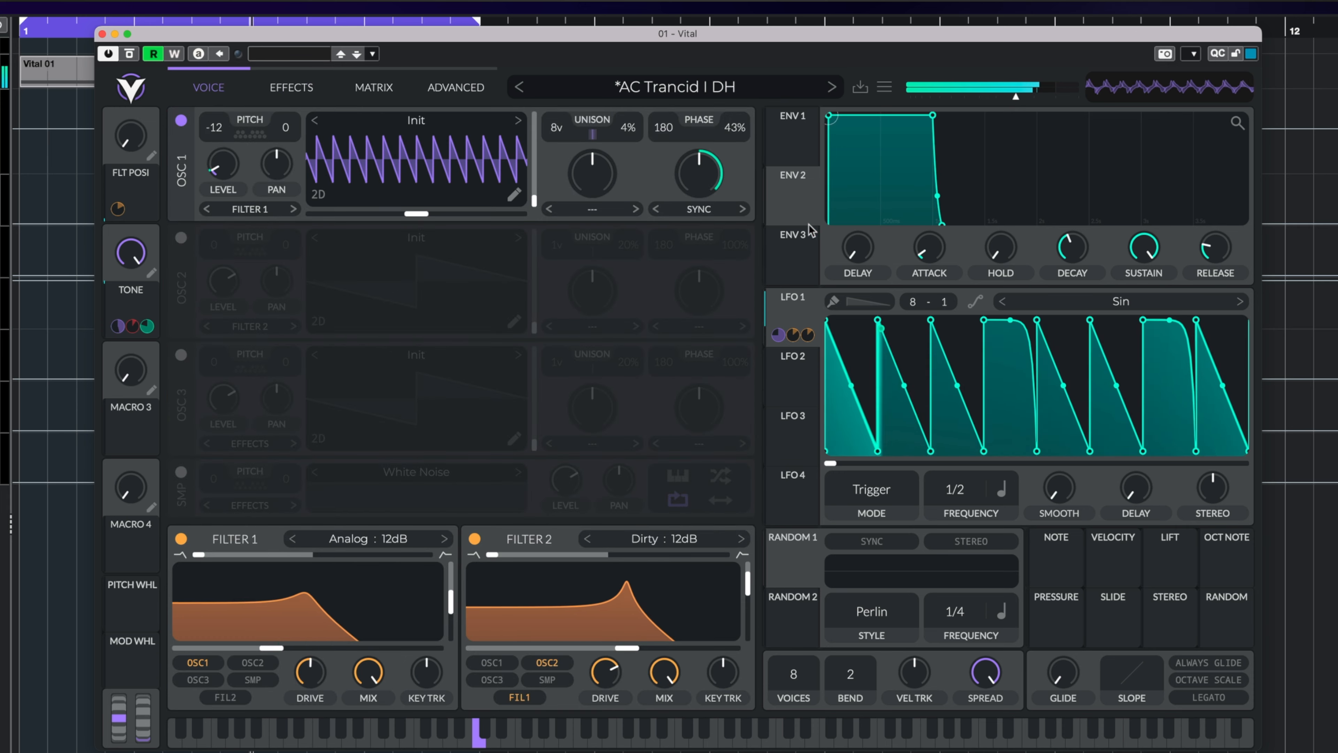
pyautogui.moveTo(699, 225)
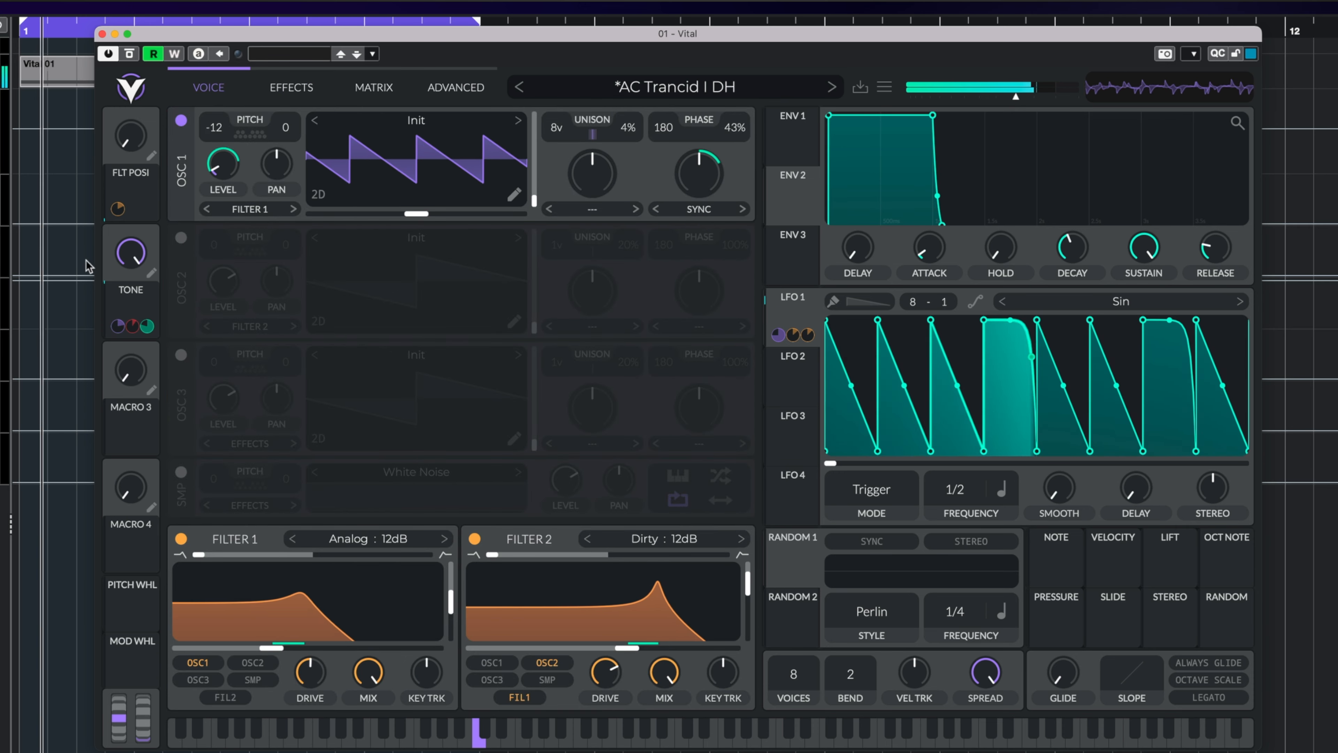
pyautogui.moveTo(124, 252); pyautogui.dragTo(121, 335)
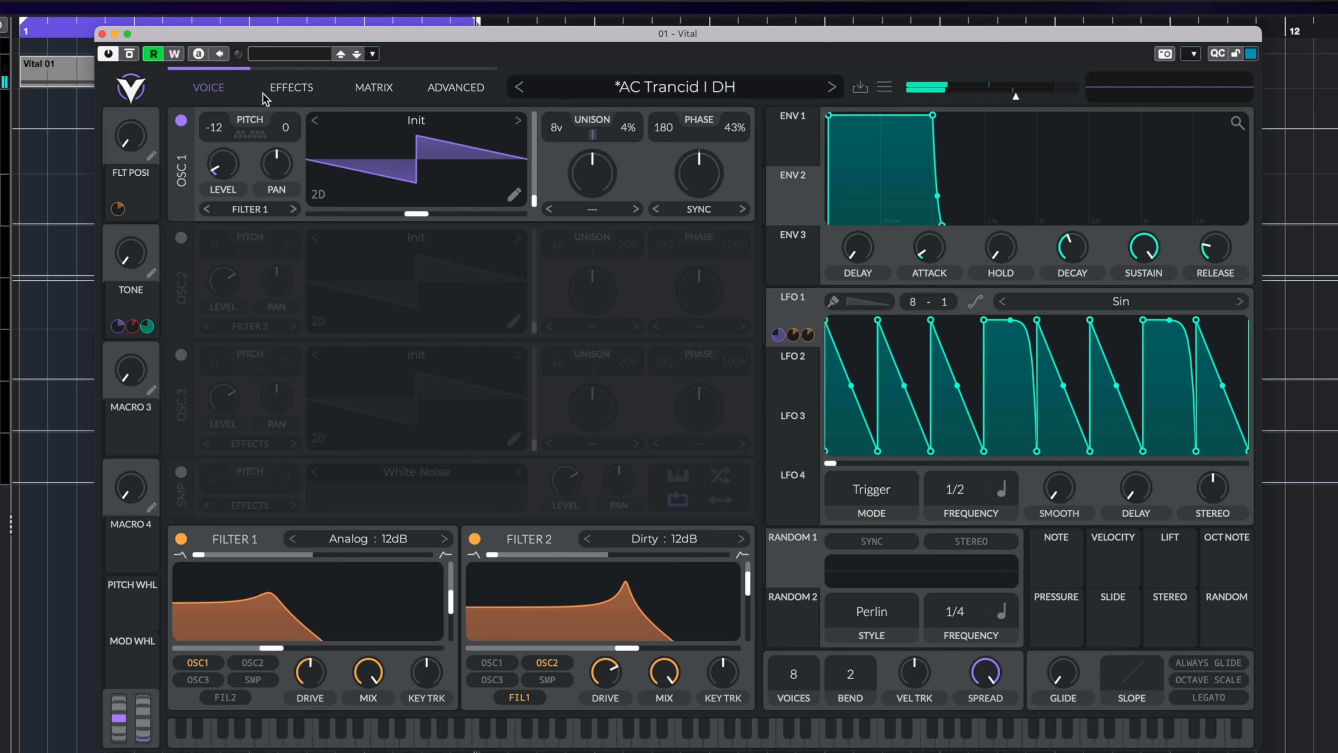
# Raise the compressor's base mix to about 0.459, reduce Macro 2's modulation amount on it and audition the macro at maximum.
pyautogui.click(290, 91)
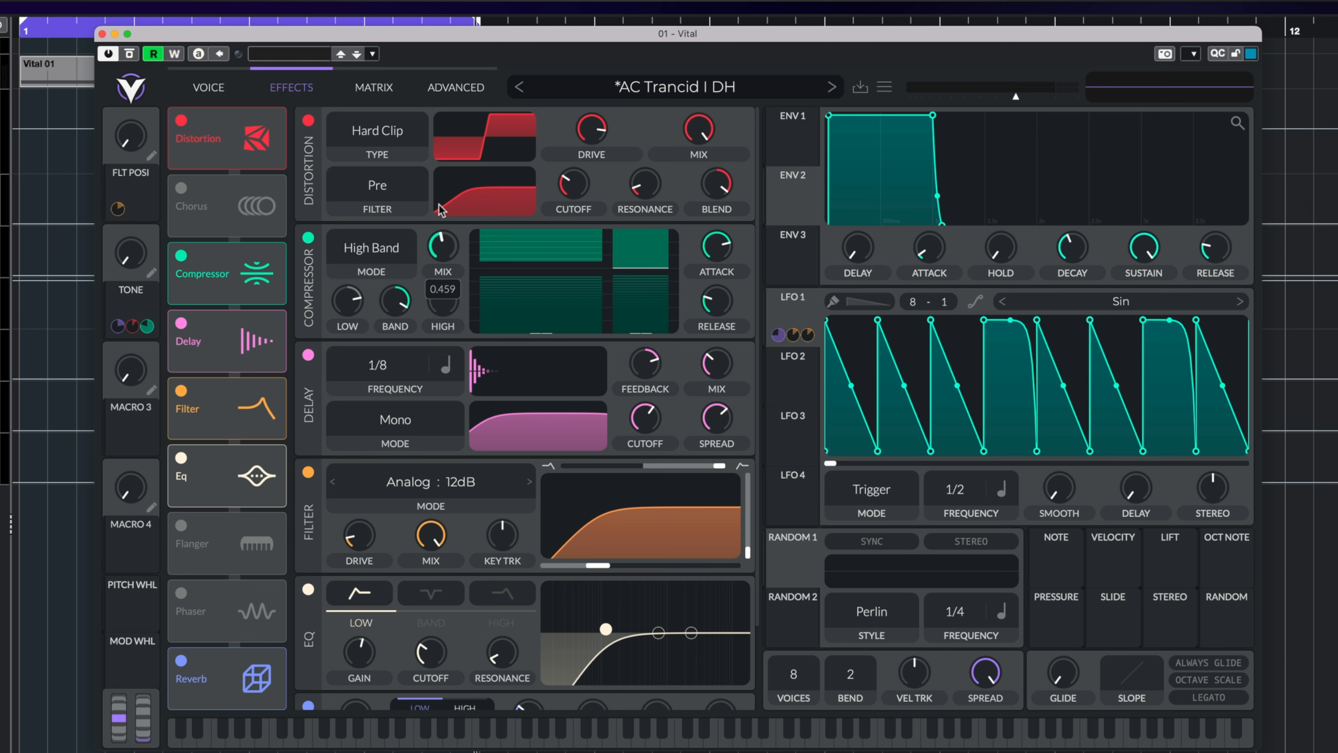
pyautogui.press('space')
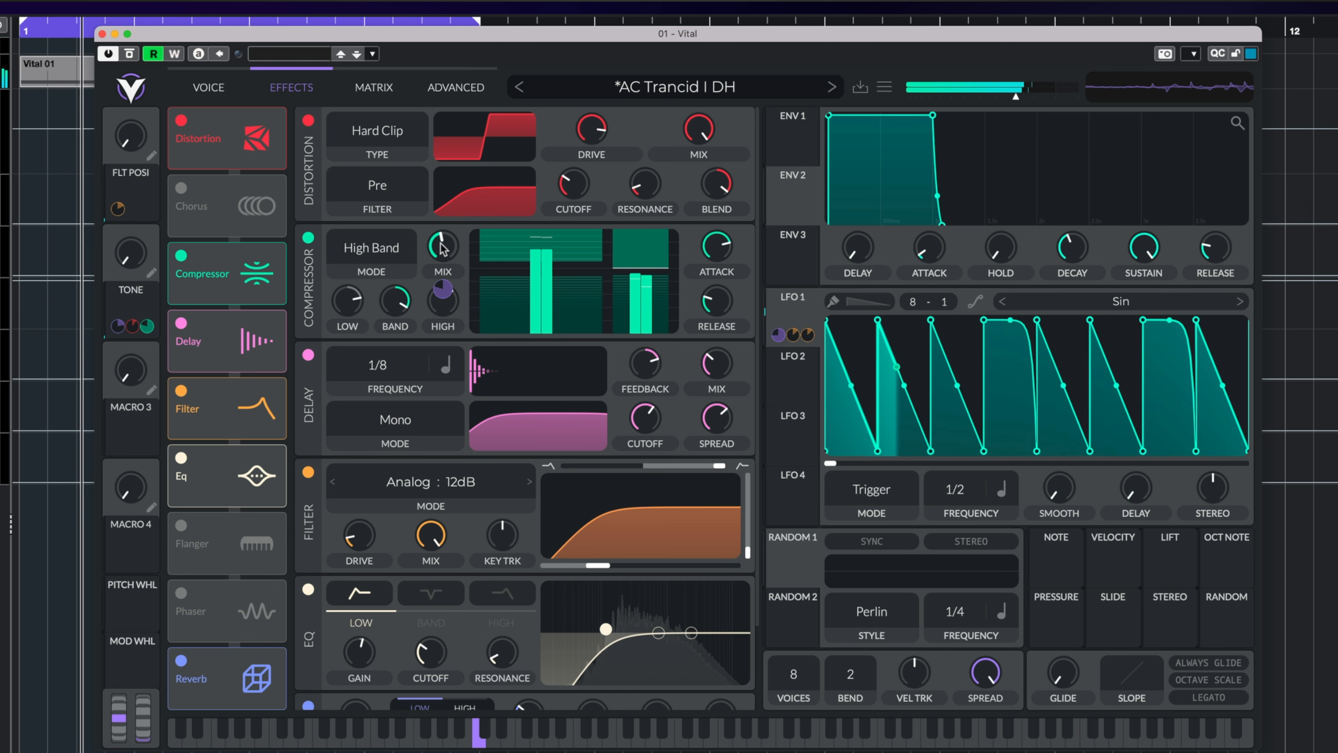
pyautogui.moveTo(443, 292)
pyautogui.moveTo(443, 292); pyautogui.dragTo(443, 345)
pyautogui.moveTo(136, 260); pyautogui.dragTo(149, 135)
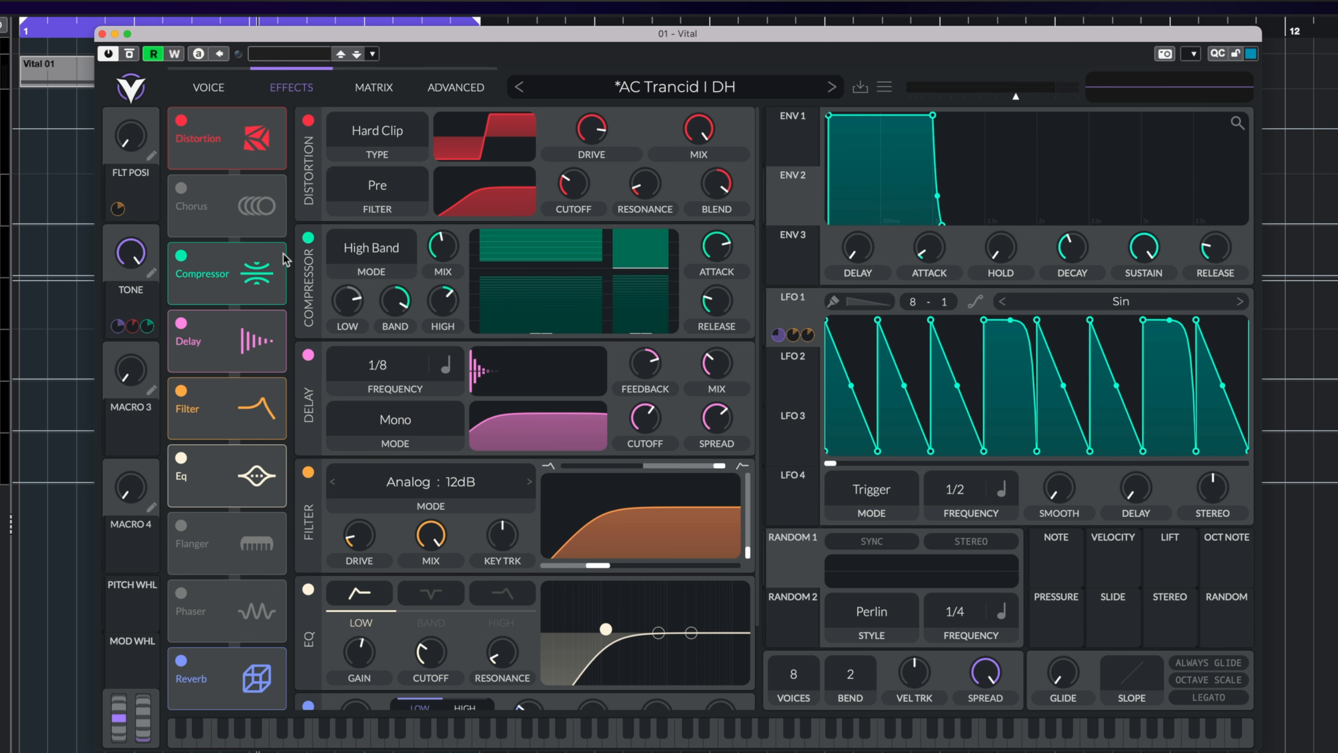
# Add a modulation matrix row with Macro 2 as the source and the global Volume as the destination.
pyautogui.click(211, 90)
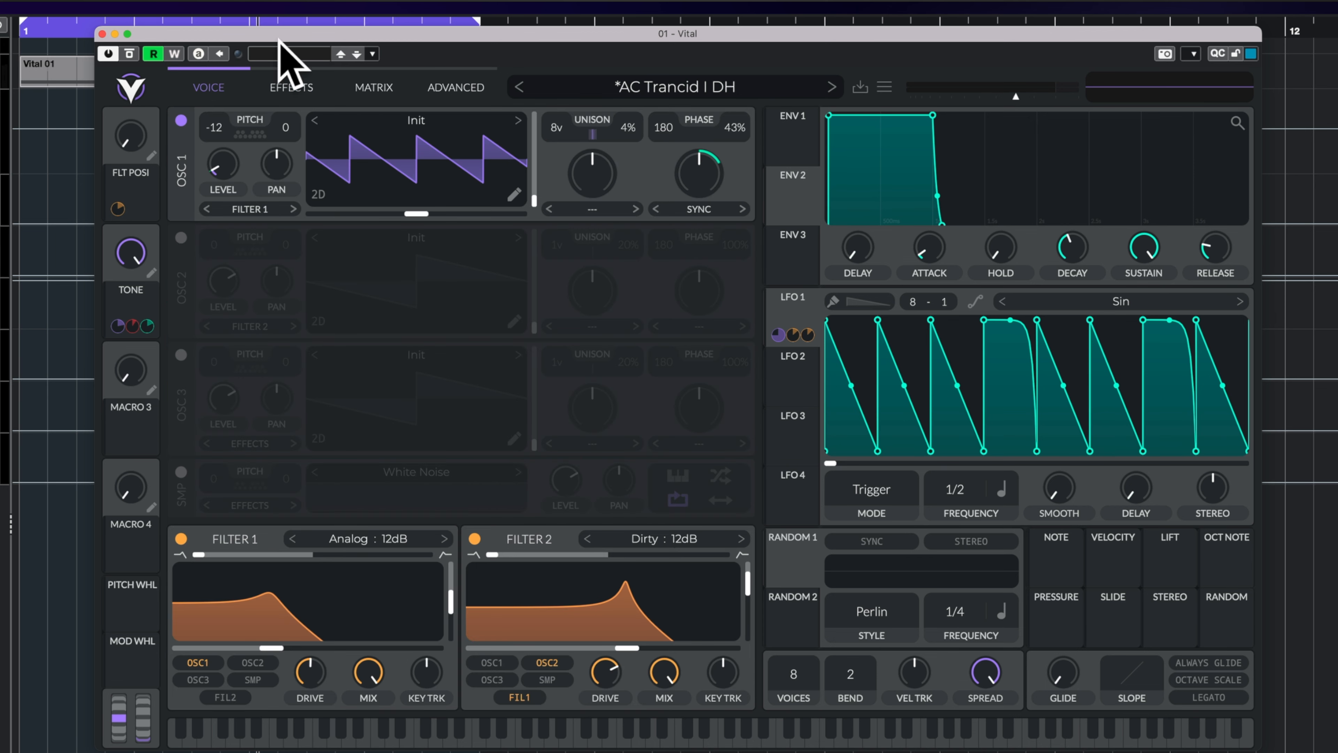
pyautogui.moveTo(231, 164)
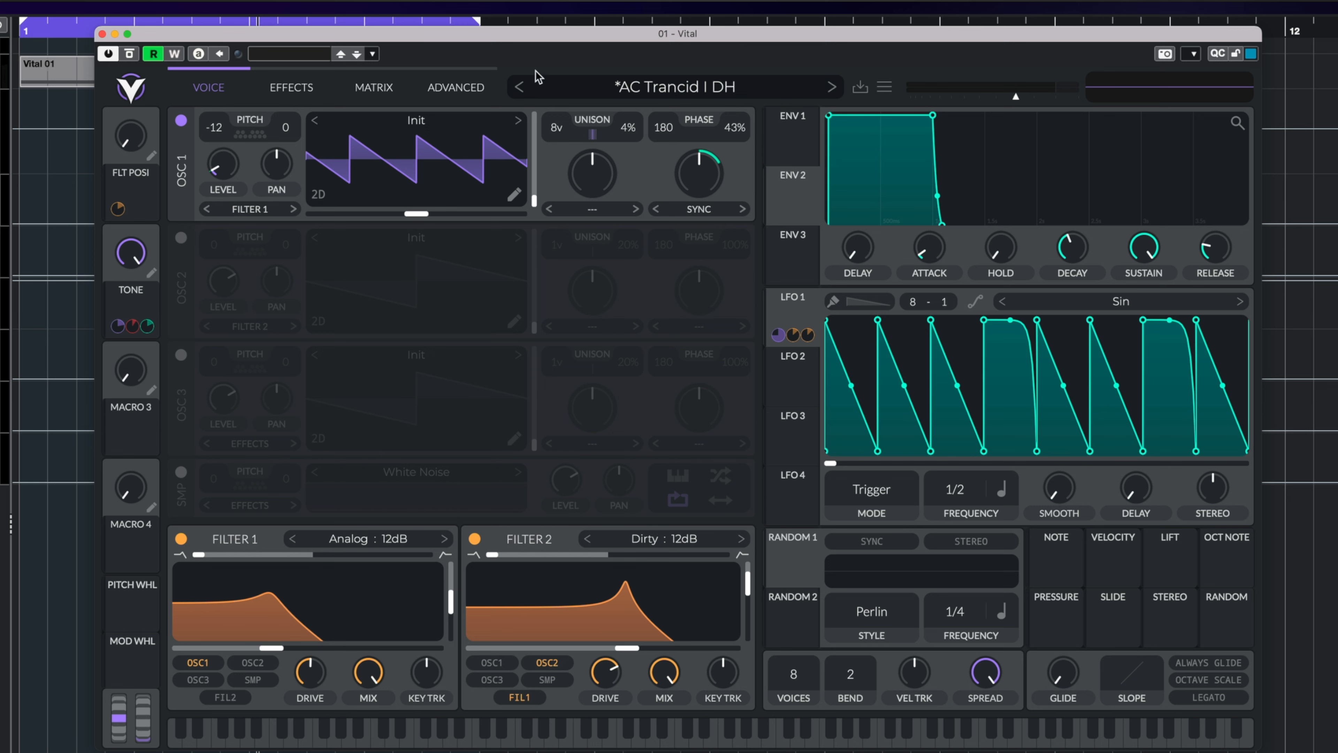
pyautogui.click(374, 88)
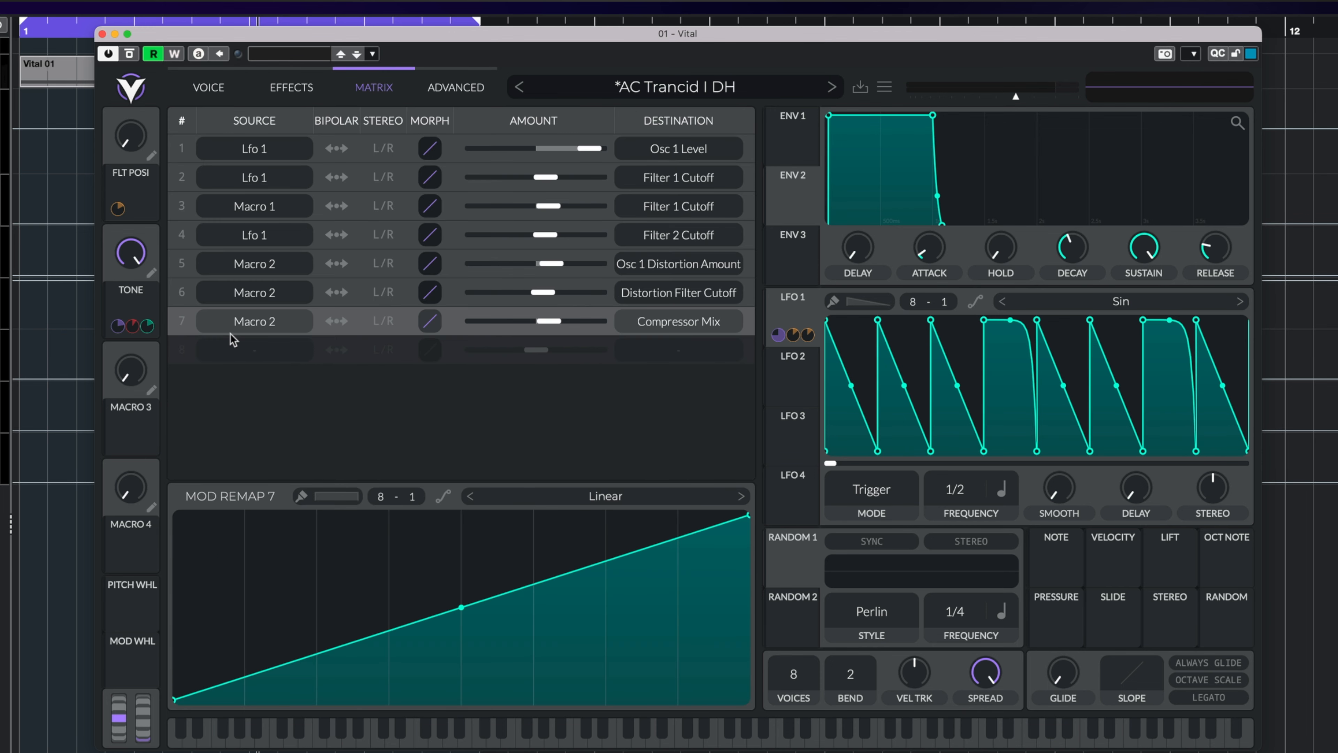
pyautogui.click(260, 350)
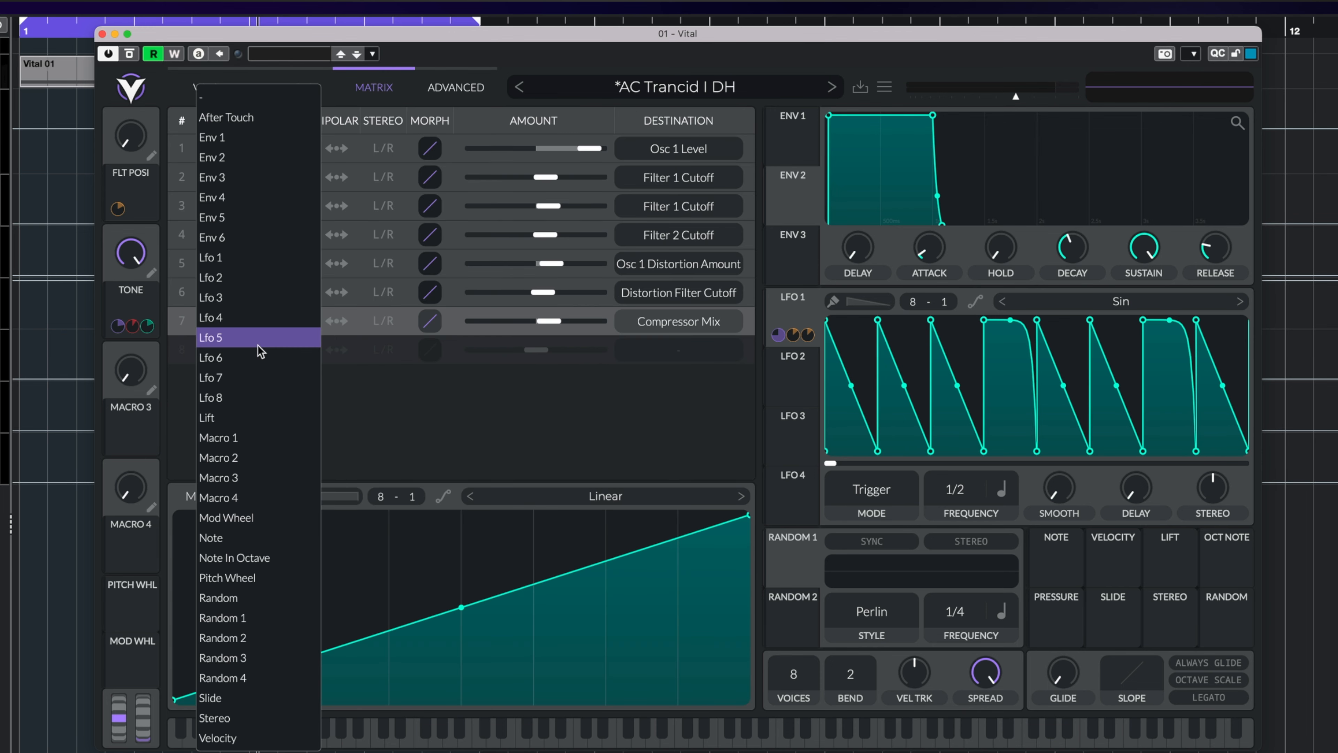
pyautogui.click(243, 457)
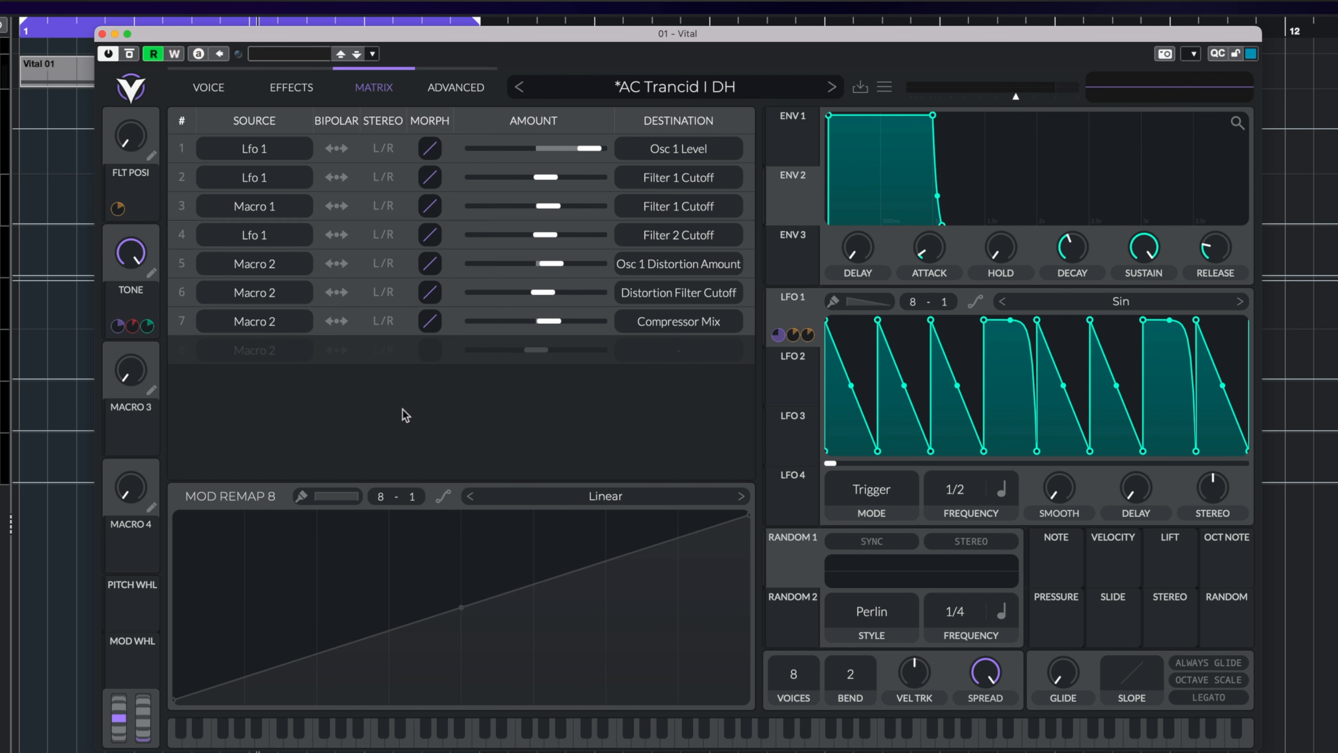
pyautogui.click(680, 349)
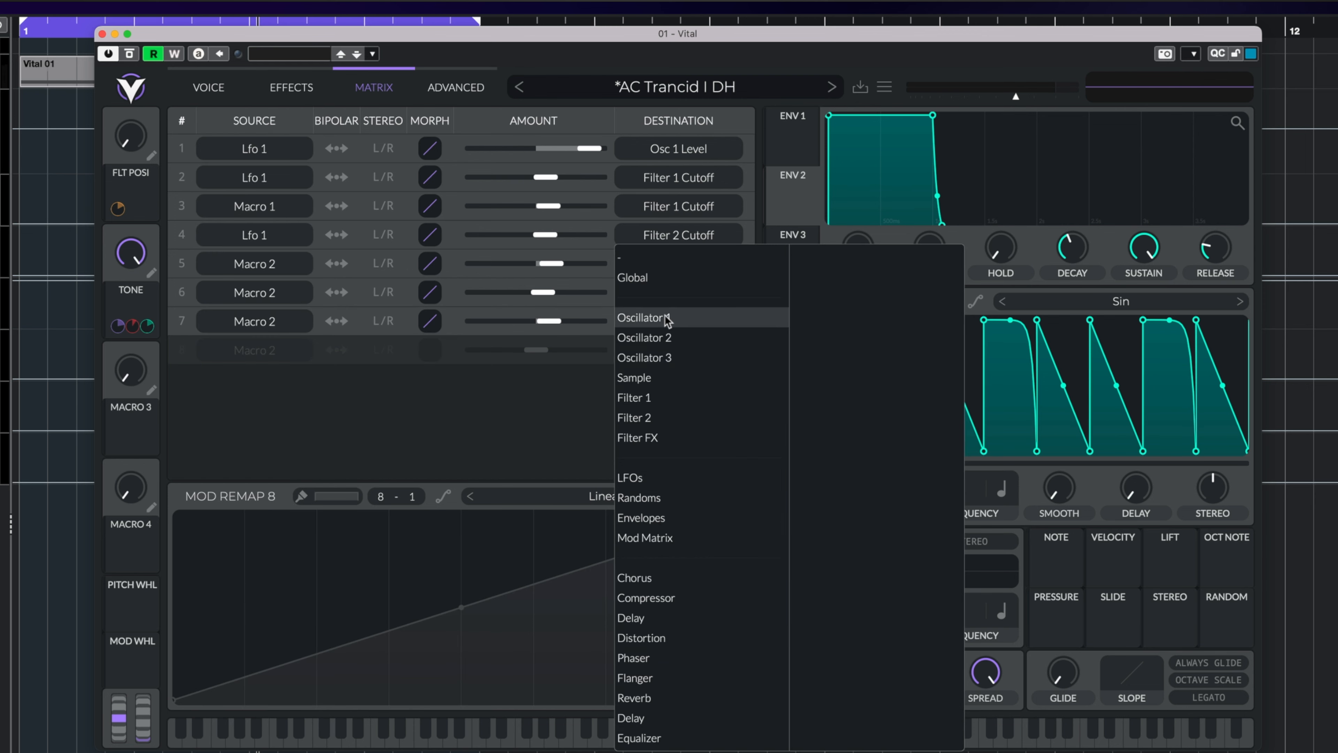
pyautogui.click(654, 285)
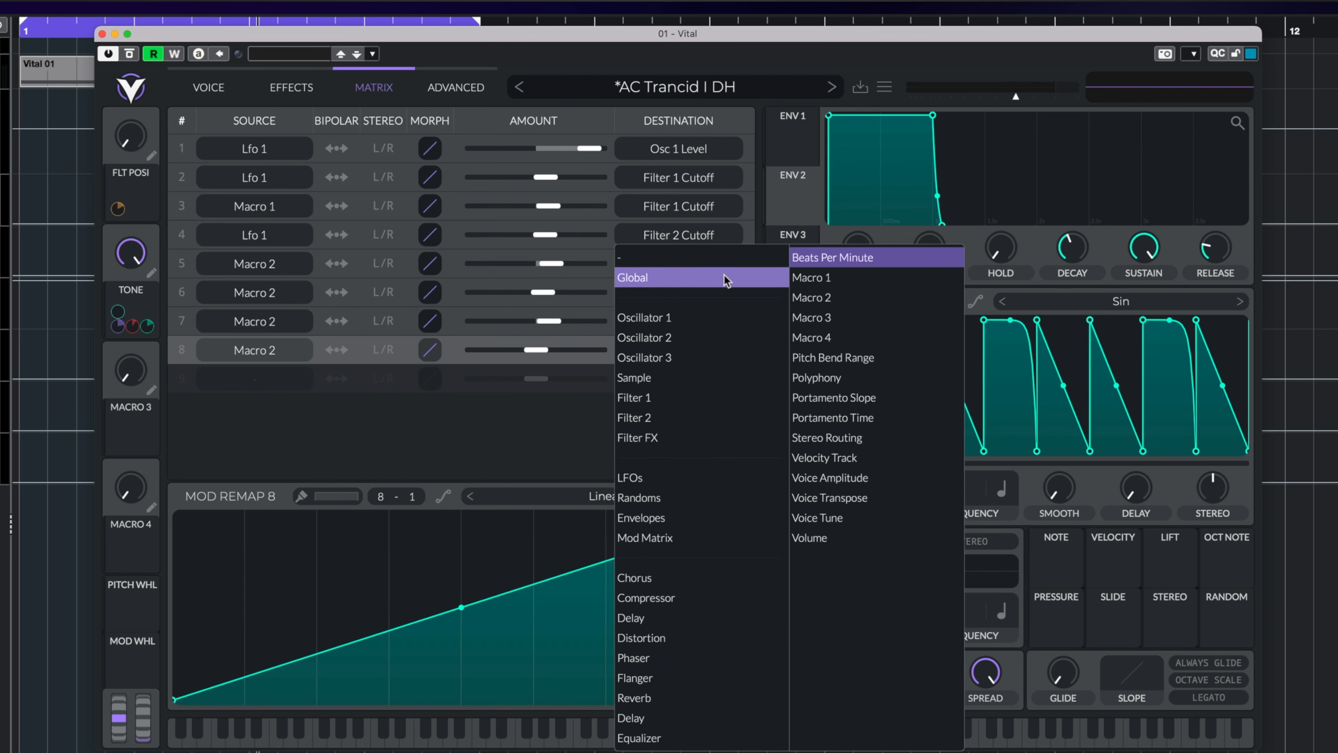
pyautogui.click(825, 540)
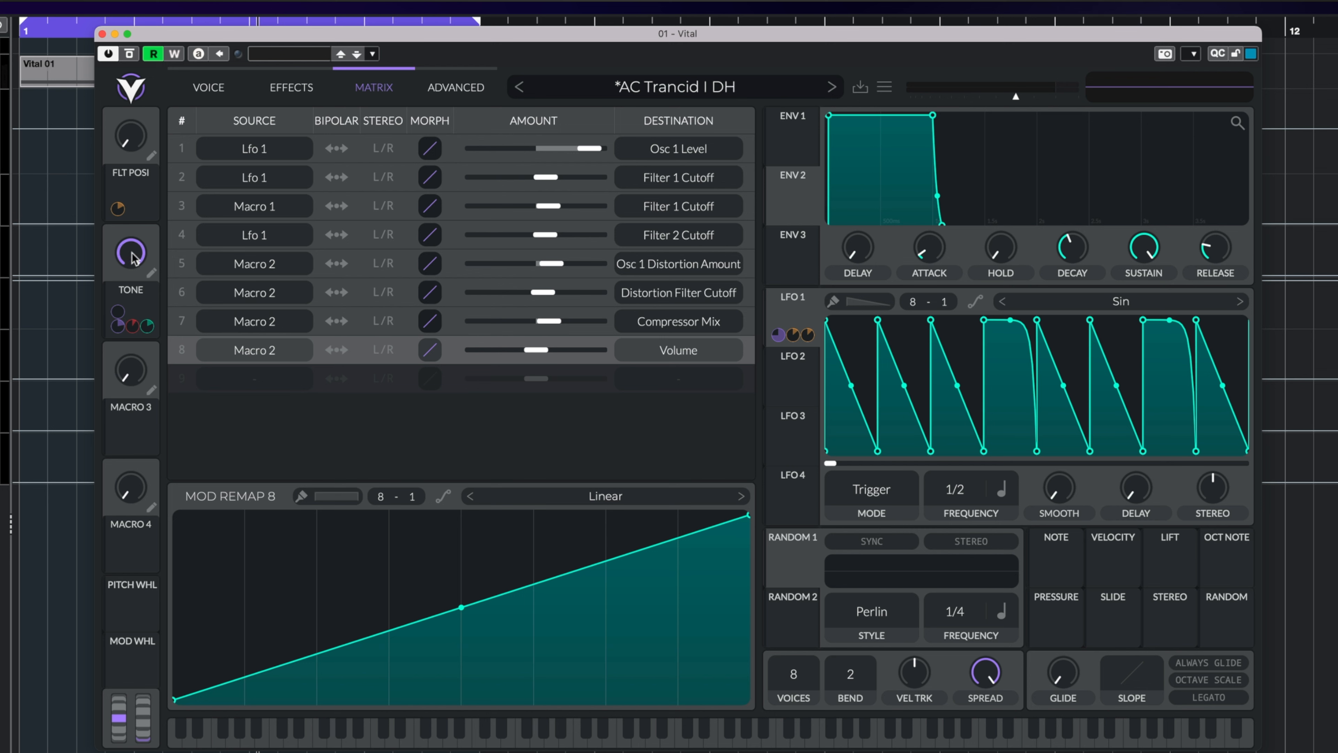
# Set a slight negative amount for Macro 2's modulation of Volume while auditioning the patch across the macro's range.
pyautogui.press('space')
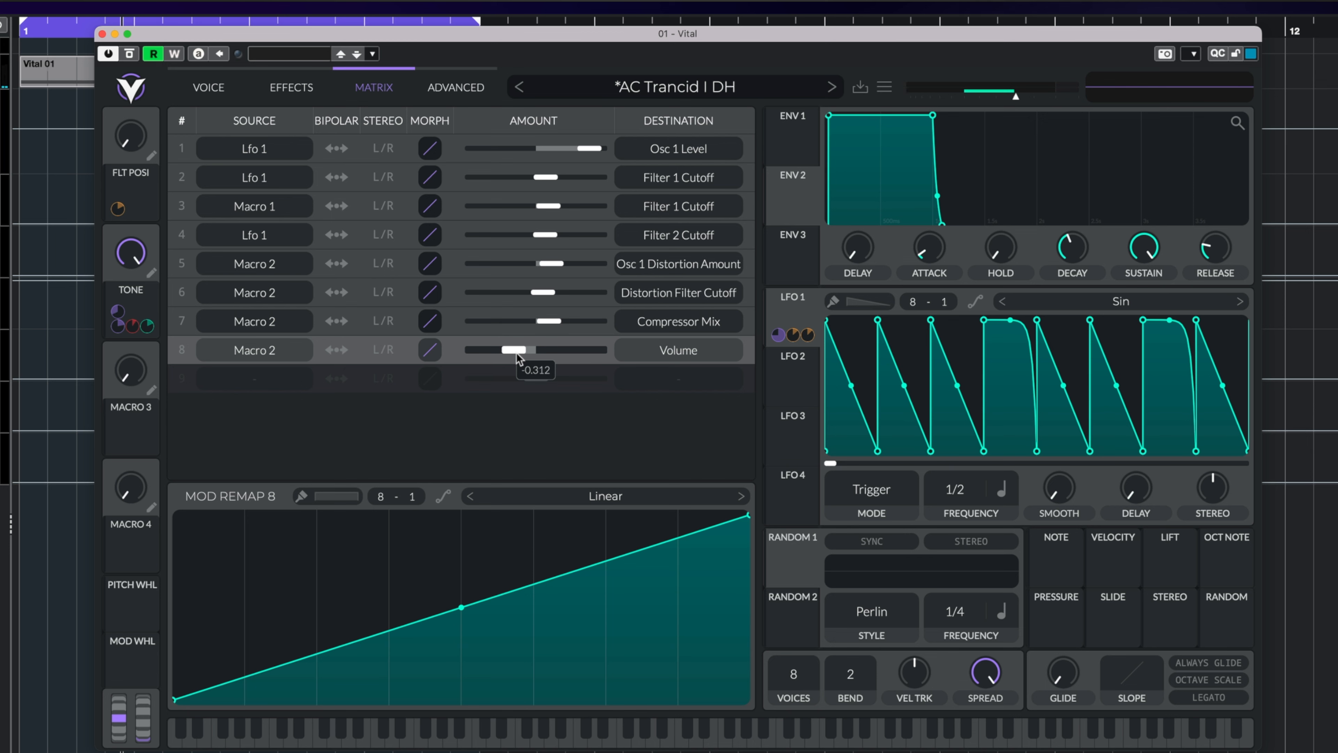
pyautogui.moveTo(517, 354); pyautogui.dragTo(518, 354)
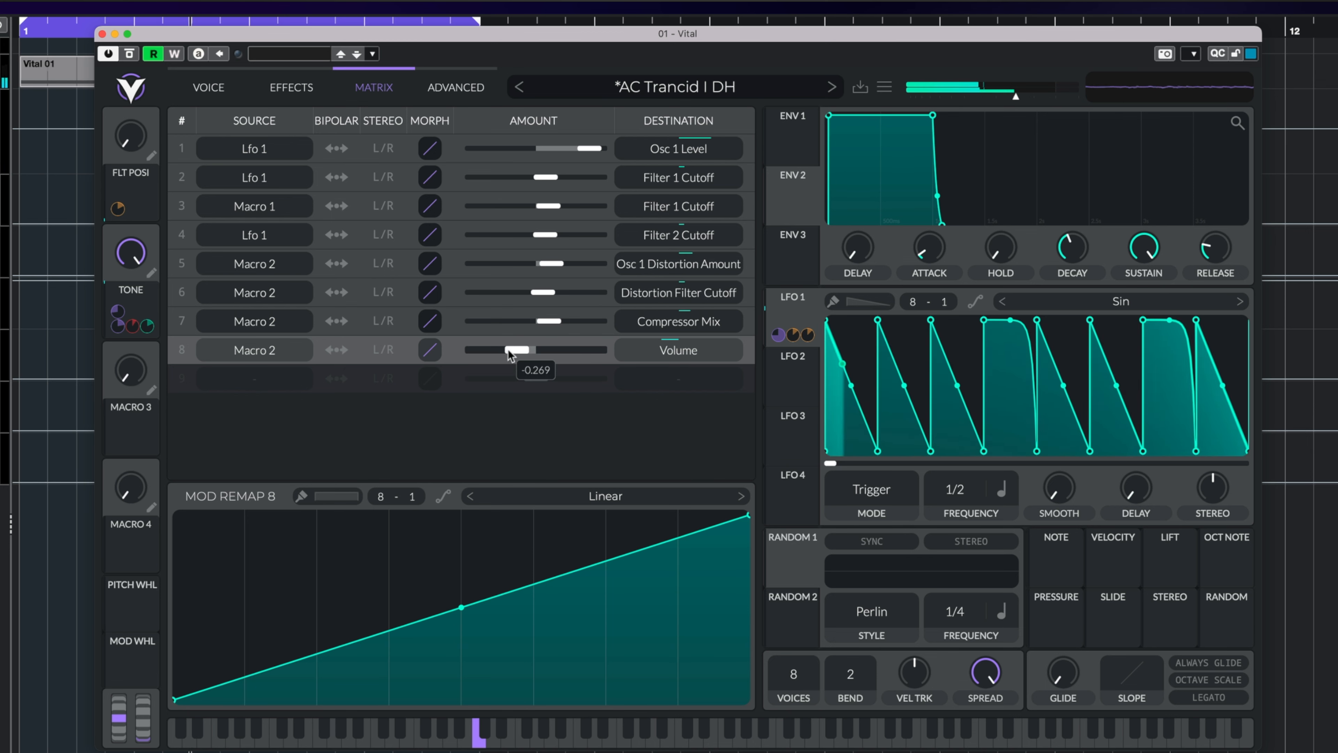
pyautogui.moveTo(509, 356); pyautogui.dragTo(525, 354)
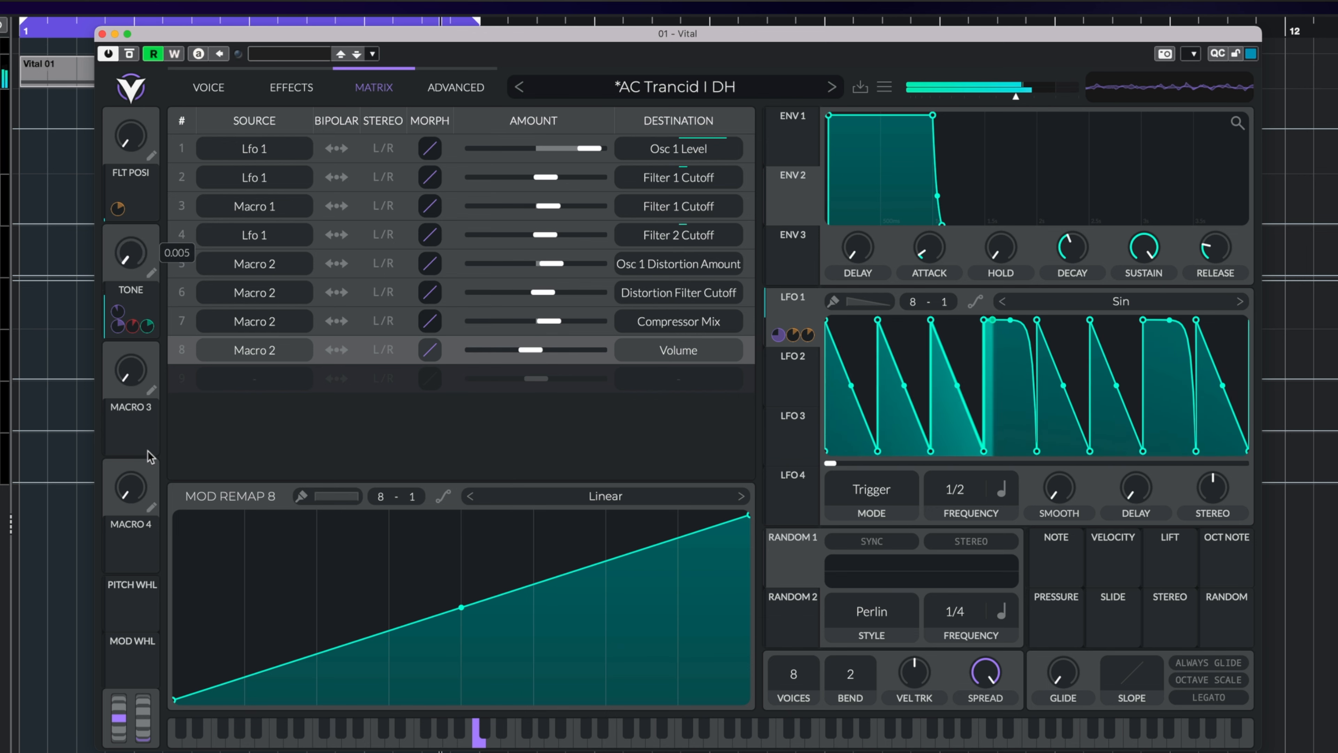
pyautogui.moveTo(529, 359); pyautogui.dragTo(531, 353)
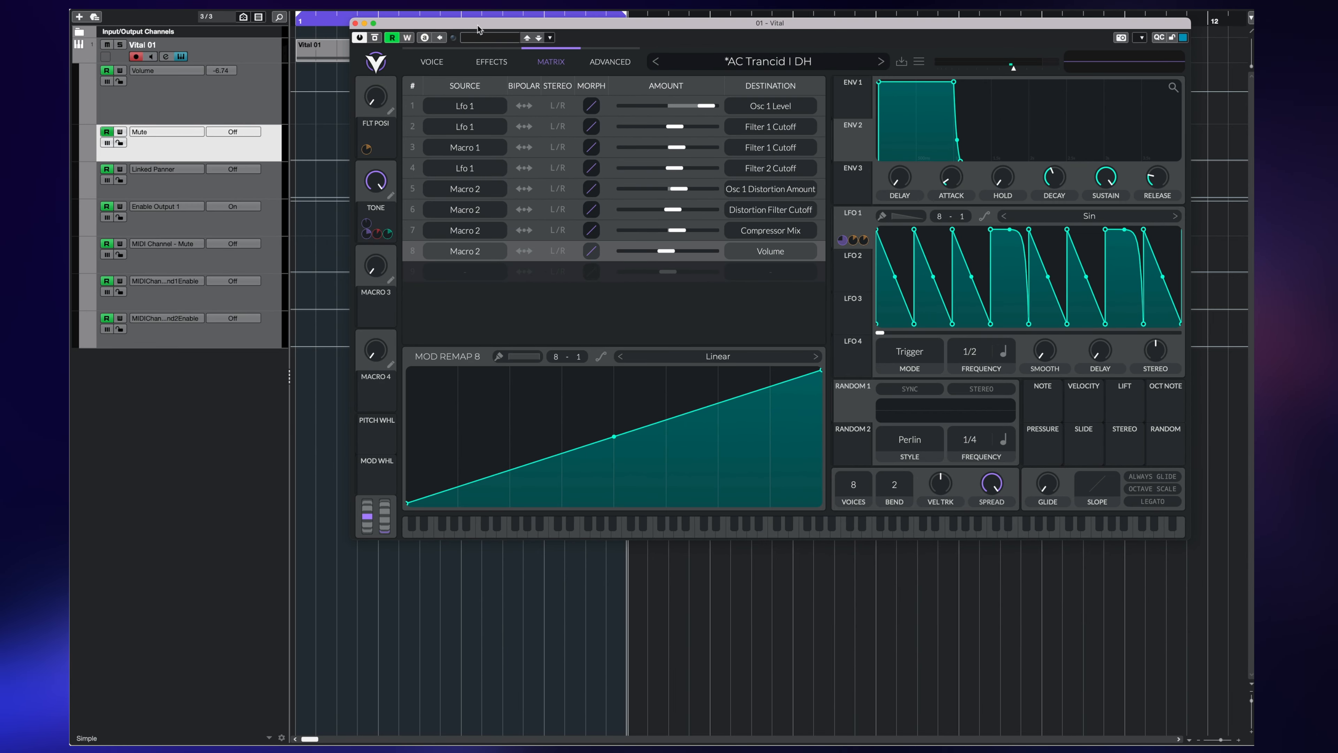
# Reposition the Vital window over the arrangement so the track's automation lane names stay in view.
pyautogui.moveTo(478, 29); pyautogui.dragTo(718, 38)
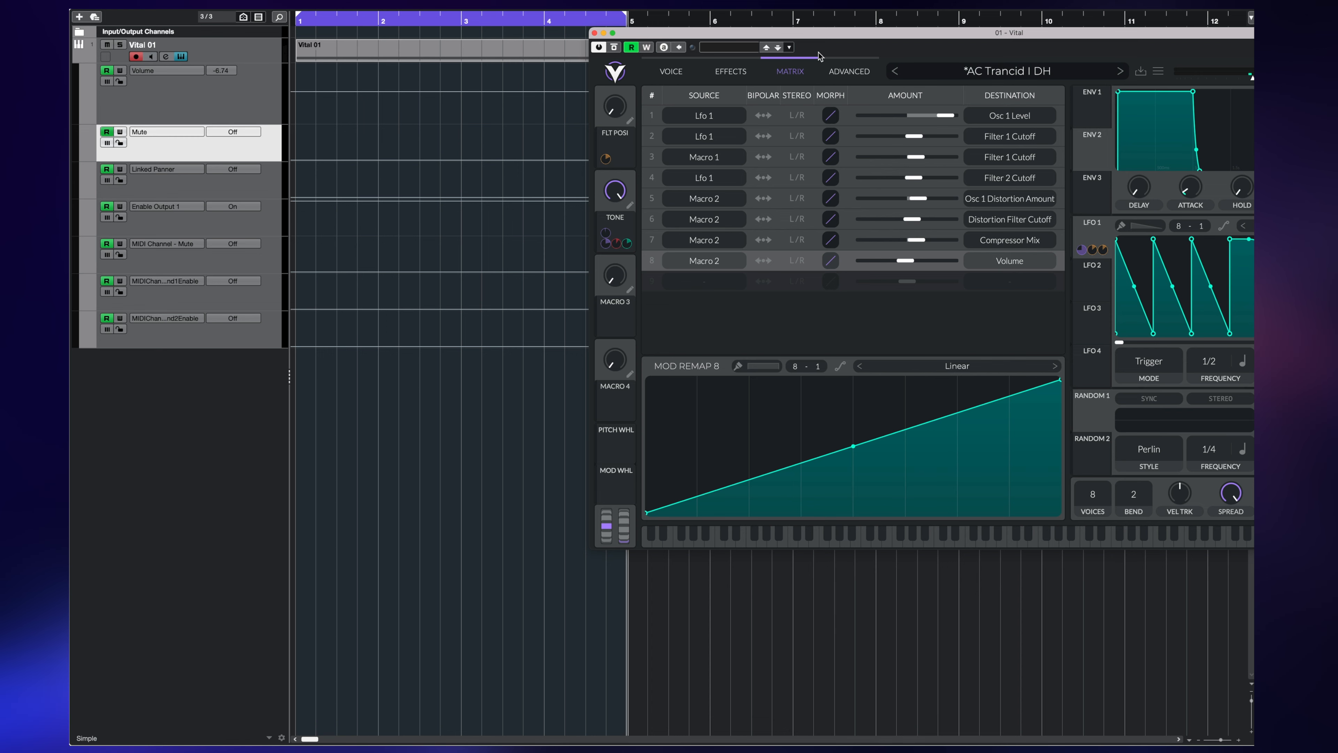
pyautogui.moveTo(825, 29); pyautogui.dragTo(517, 7)
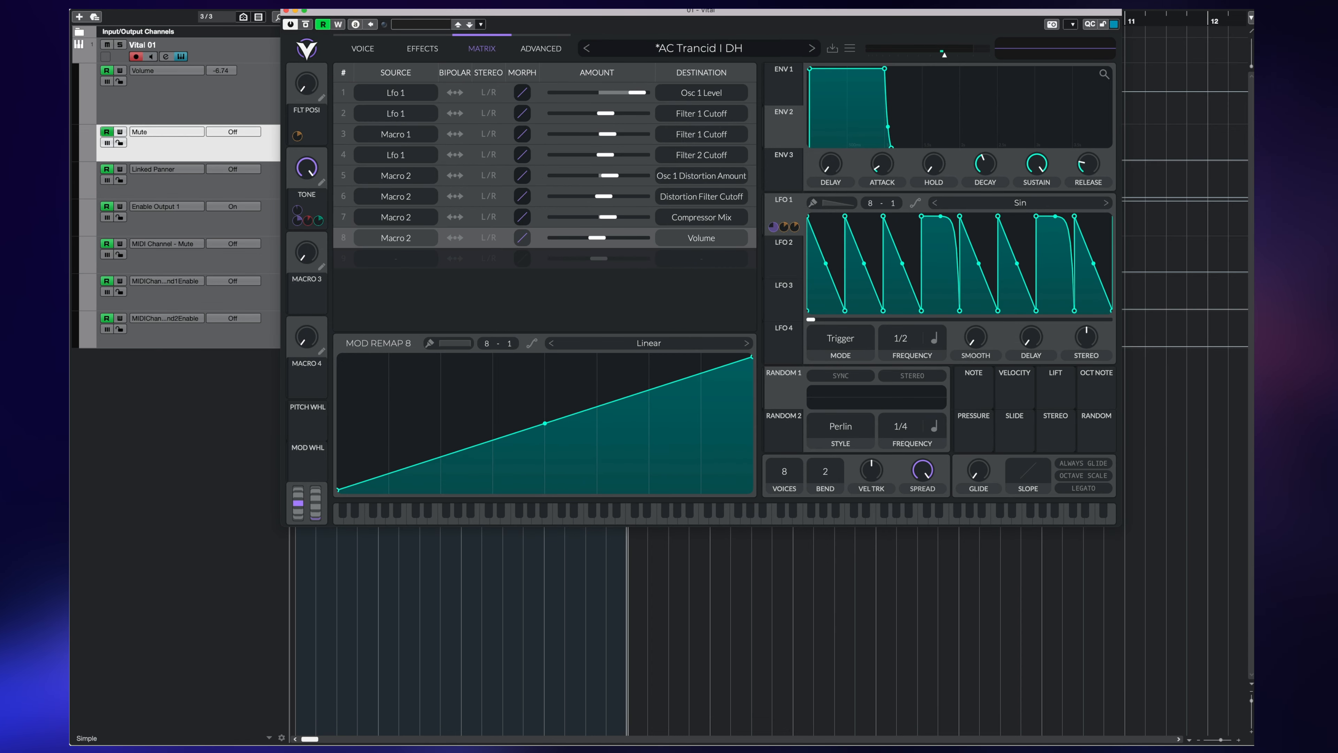
# Move the Vital window clear of the arrangement's ruler and assign Macro 3 to the effects filter's cutoff.
pyautogui.moveTo(516, 10); pyautogui.dragTo(562, 65)
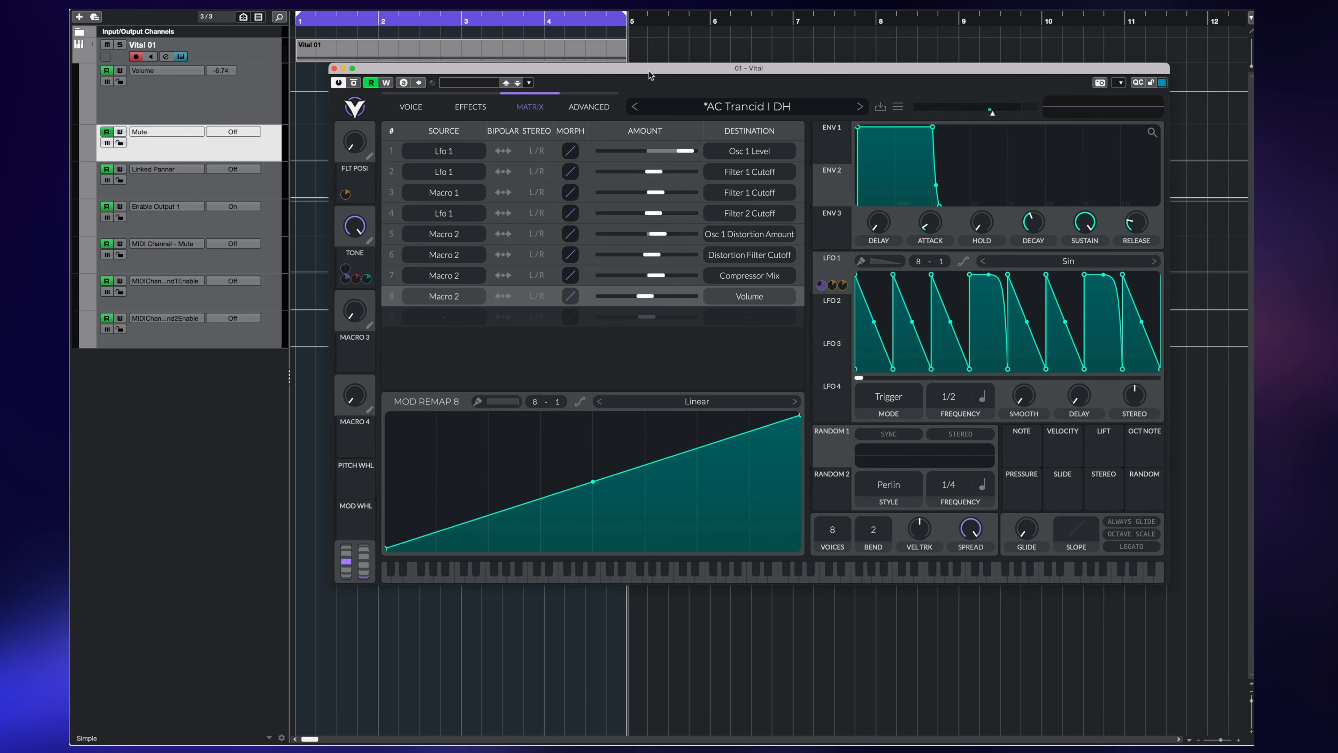
pyautogui.click(410, 111)
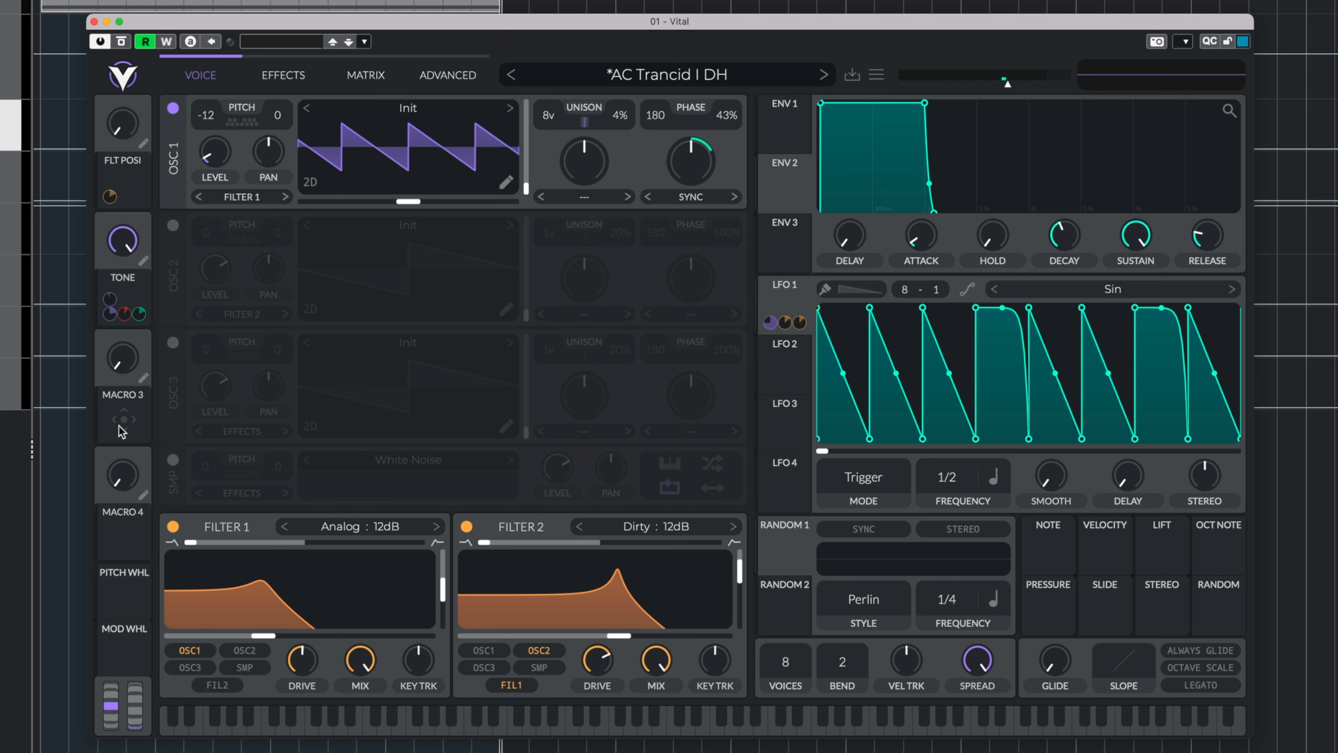
pyautogui.click(277, 86)
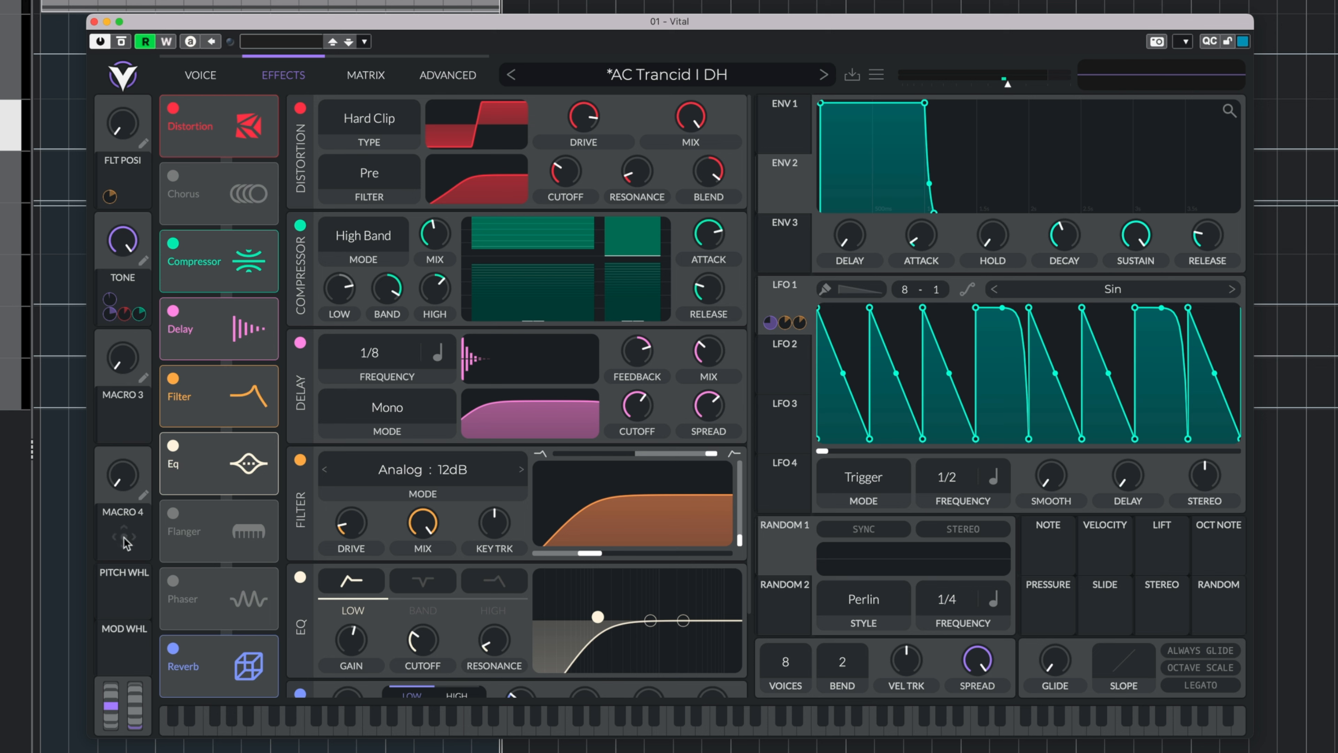
pyautogui.moveTo(124, 419); pyautogui.dragTo(595, 552)
# Assign Macro 3 to the reverb's mix and play the patch to hear the combined filter and reverb modulation.
pyautogui.moveTo(115, 377); pyautogui.dragTo(126, 414)
pyautogui.scroll(-3, 300, 622)
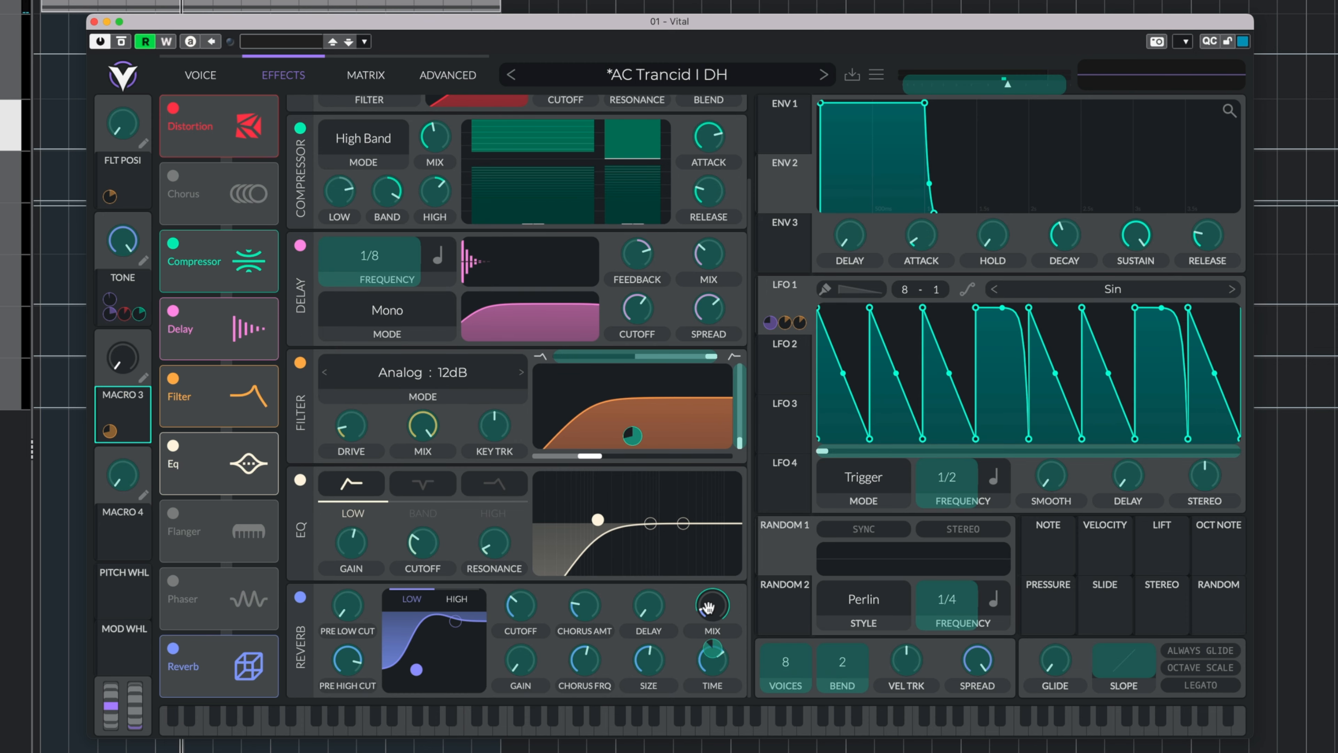
pyautogui.moveTo(123, 366)
pyautogui.mouseDown()
pyautogui.moveTo(117, 288)
pyautogui.moveTo(120, 372)
pyautogui.mouseUp()
pyautogui.press('space')
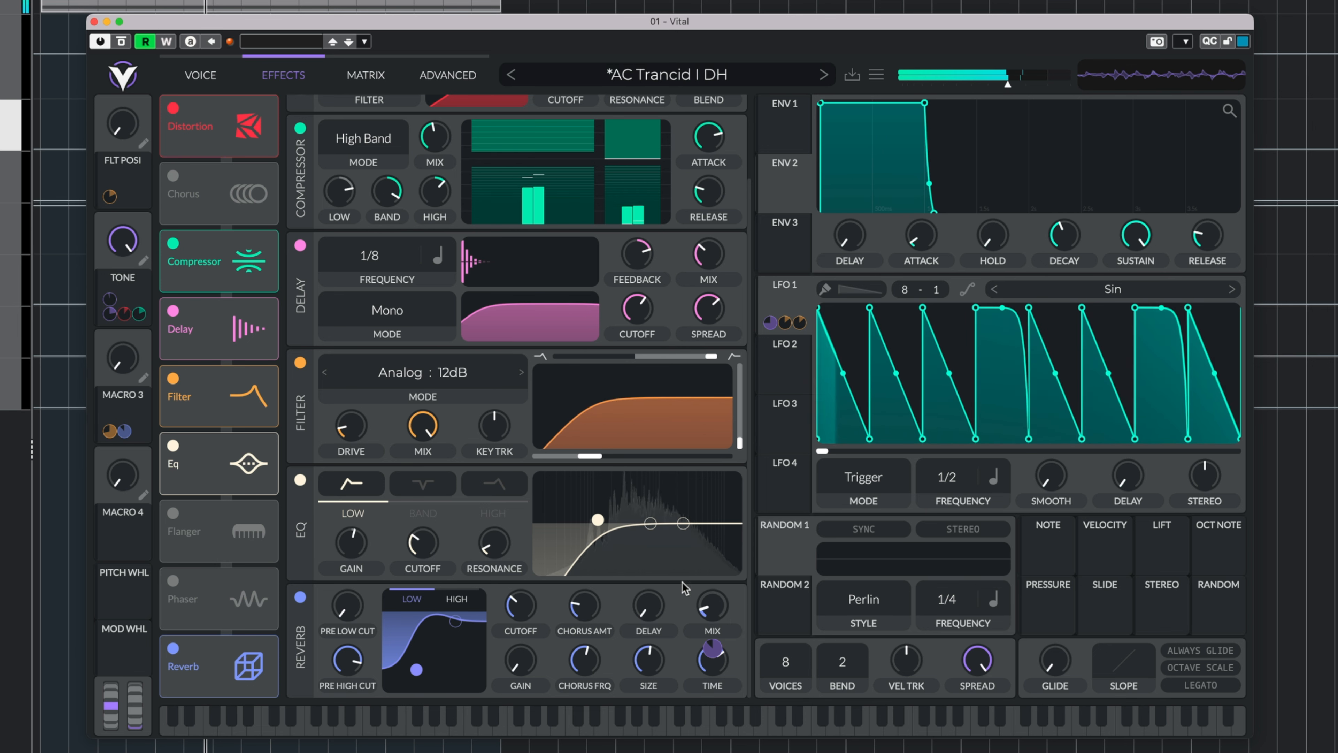
pyautogui.moveTo(615, 455)
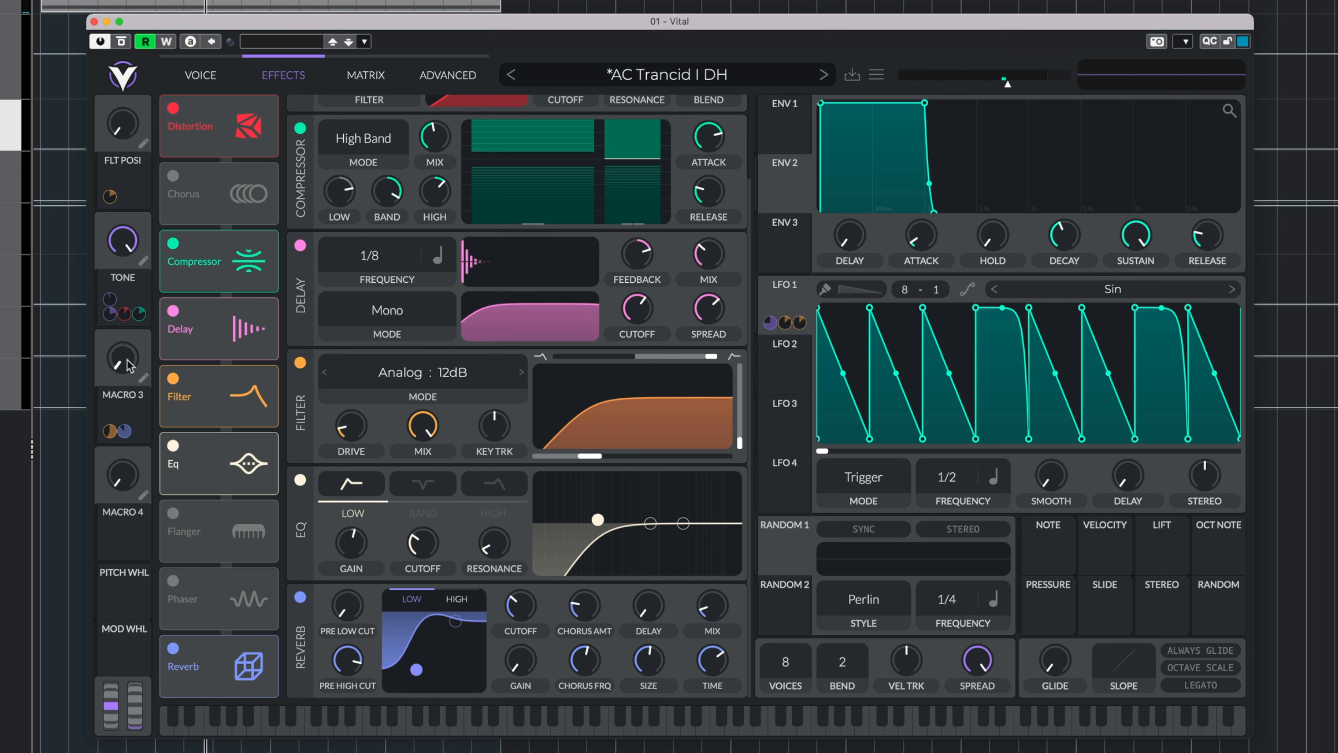
# Audition Macro 3 across its range, return it to zero and rename the macro HP FX.
pyautogui.press('space')
pyautogui.moveTo(122, 360); pyautogui.dragTo(126, 403)
pyautogui.press('Return')
# Assign Macro 4 to LFO 1's modulation amounts for Osc 1 level, Filter 1 cutoff and Filter 2 cutoff.
pyautogui.click(206, 77)
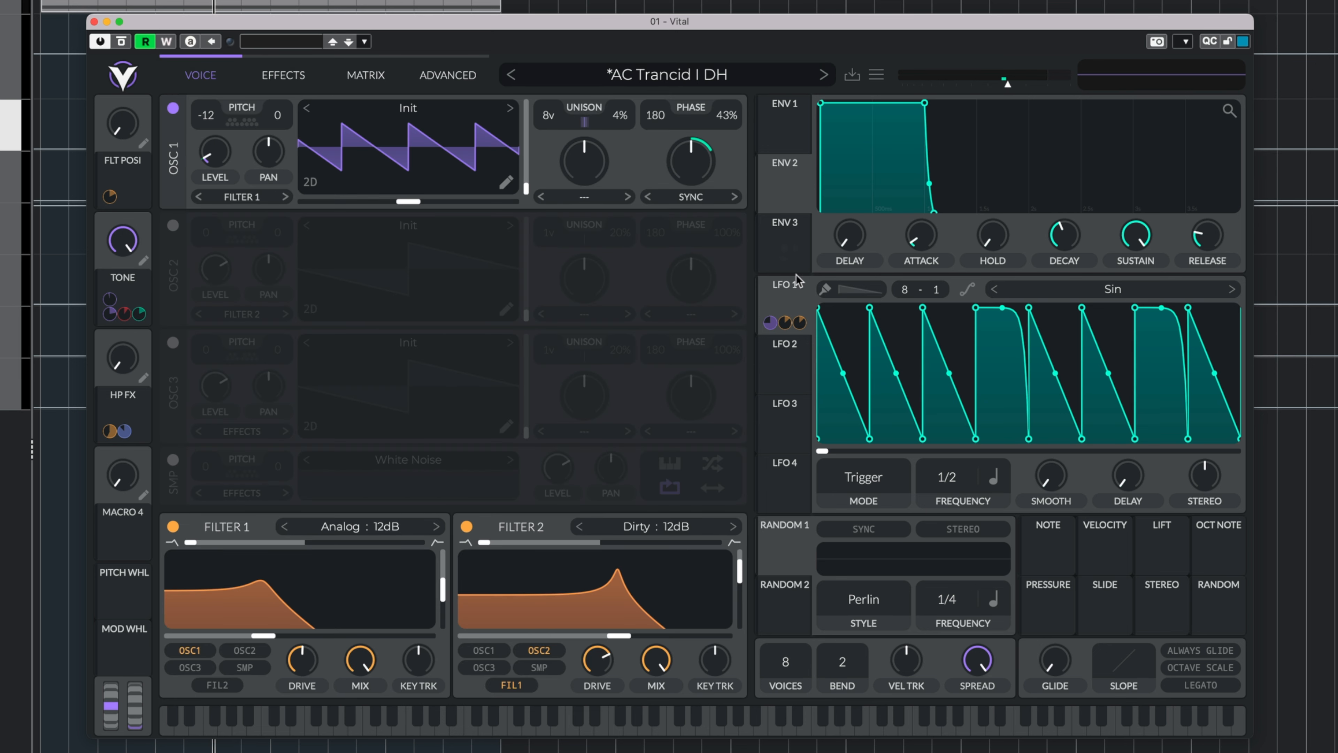
pyautogui.moveTo(772, 321)
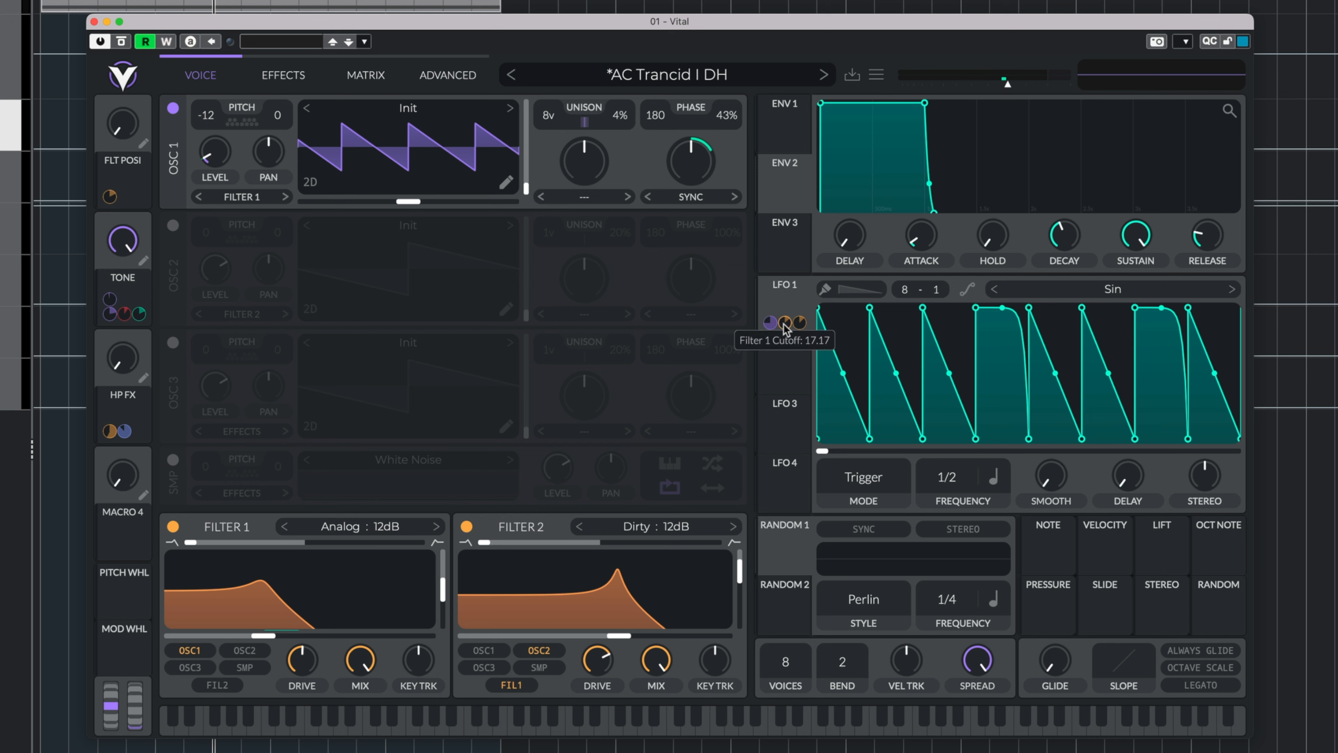
pyautogui.moveTo(212, 139)
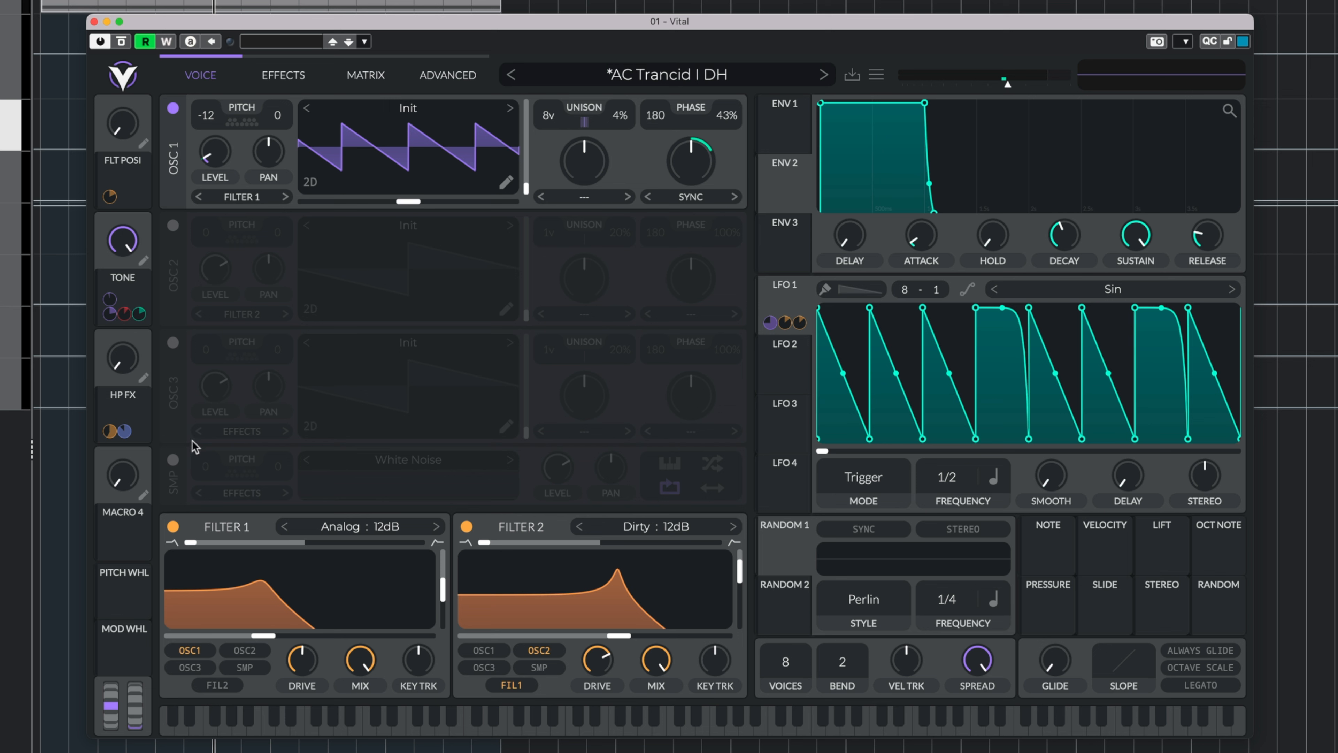
pyautogui.moveTo(124, 537); pyautogui.dragTo(770, 323)
pyautogui.moveTo(108, 535); pyautogui.dragTo(785, 322)
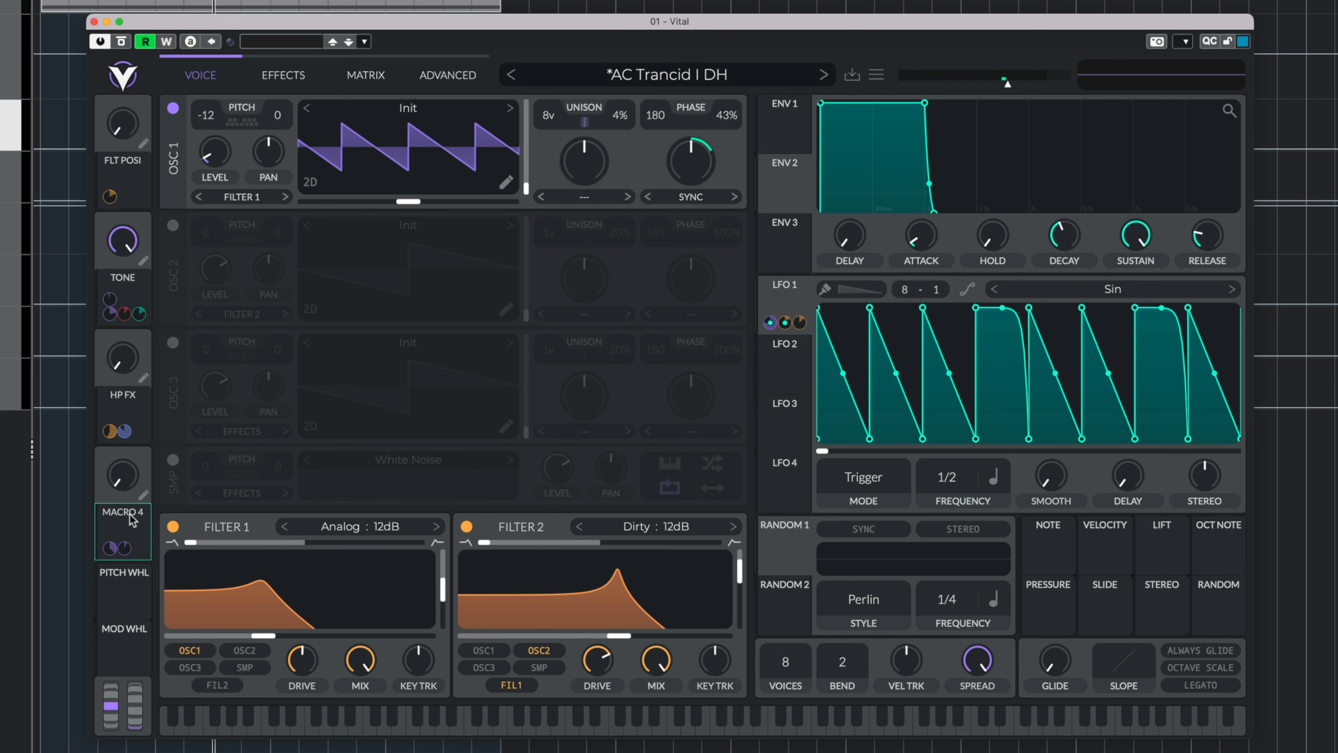
pyautogui.moveTo(131, 521); pyautogui.dragTo(800, 326)
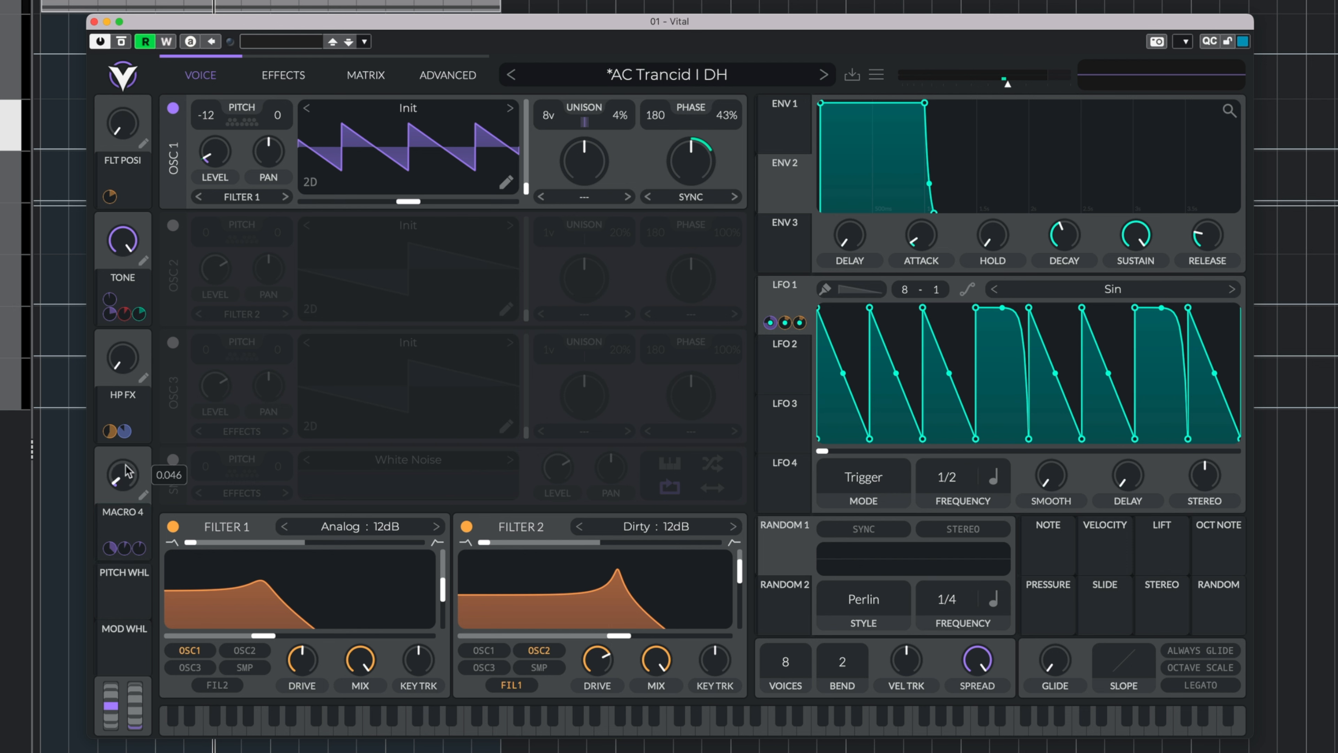
# Play the patch while sweeping Macro 4 down to 0 to hear the LFO depth change.
pyautogui.moveTo(804, 326)
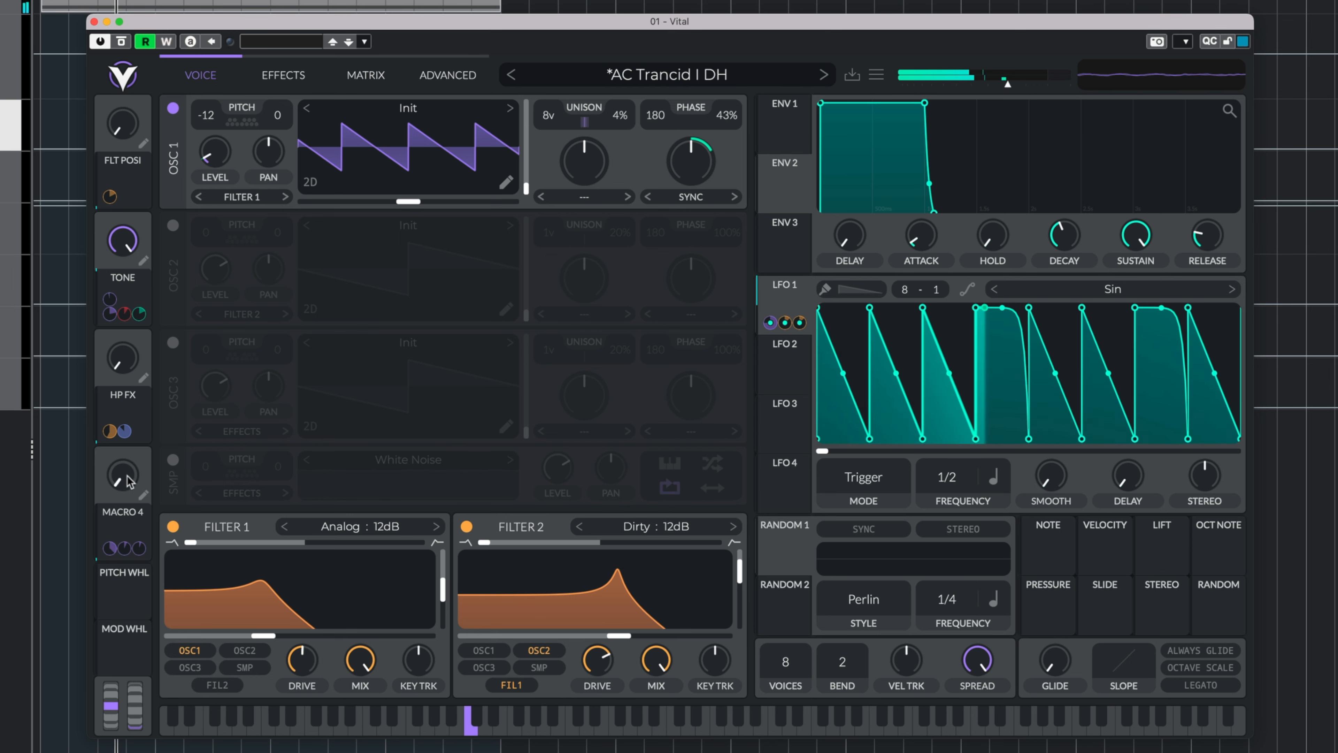
pyautogui.moveTo(129, 474)
pyautogui.moveTo(129, 474)
pyautogui.mouseDown()
pyautogui.moveTo(125, 428)
pyautogui.moveTo(136, 490)
pyautogui.mouseUp()
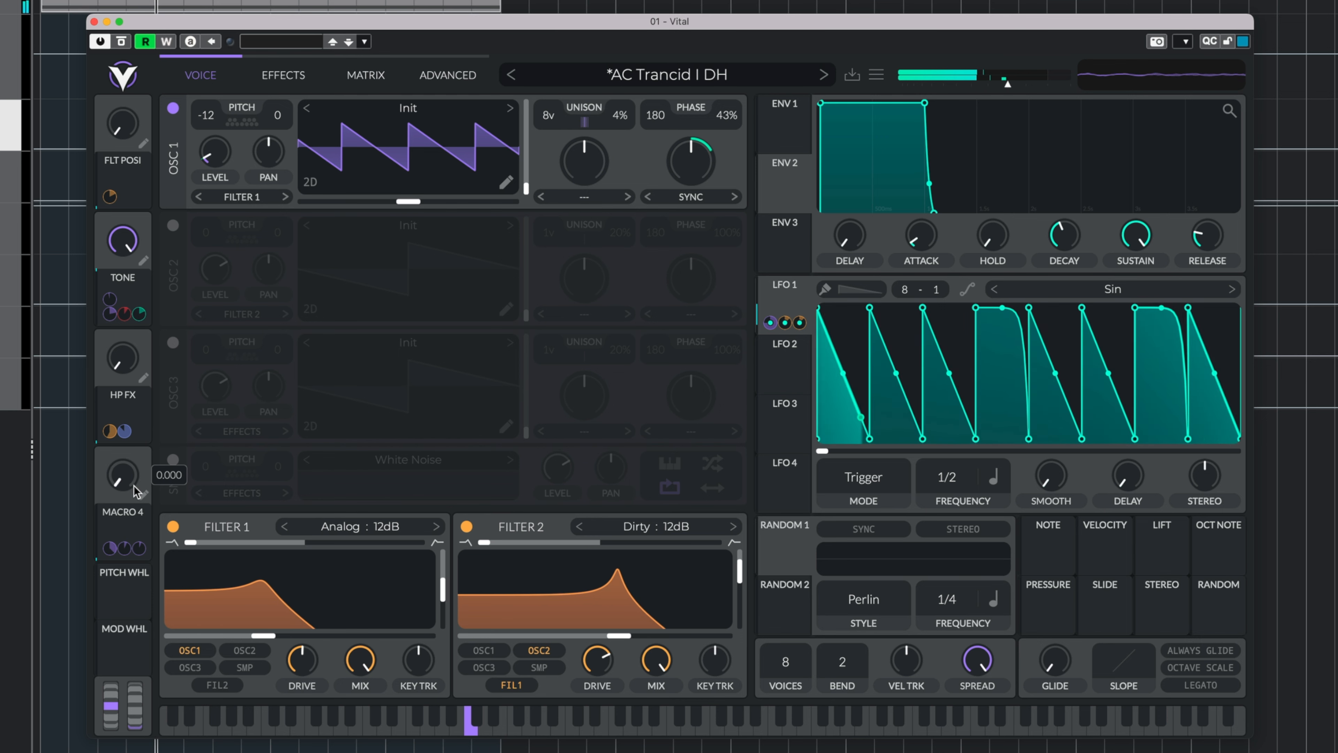
pyautogui.press('space')
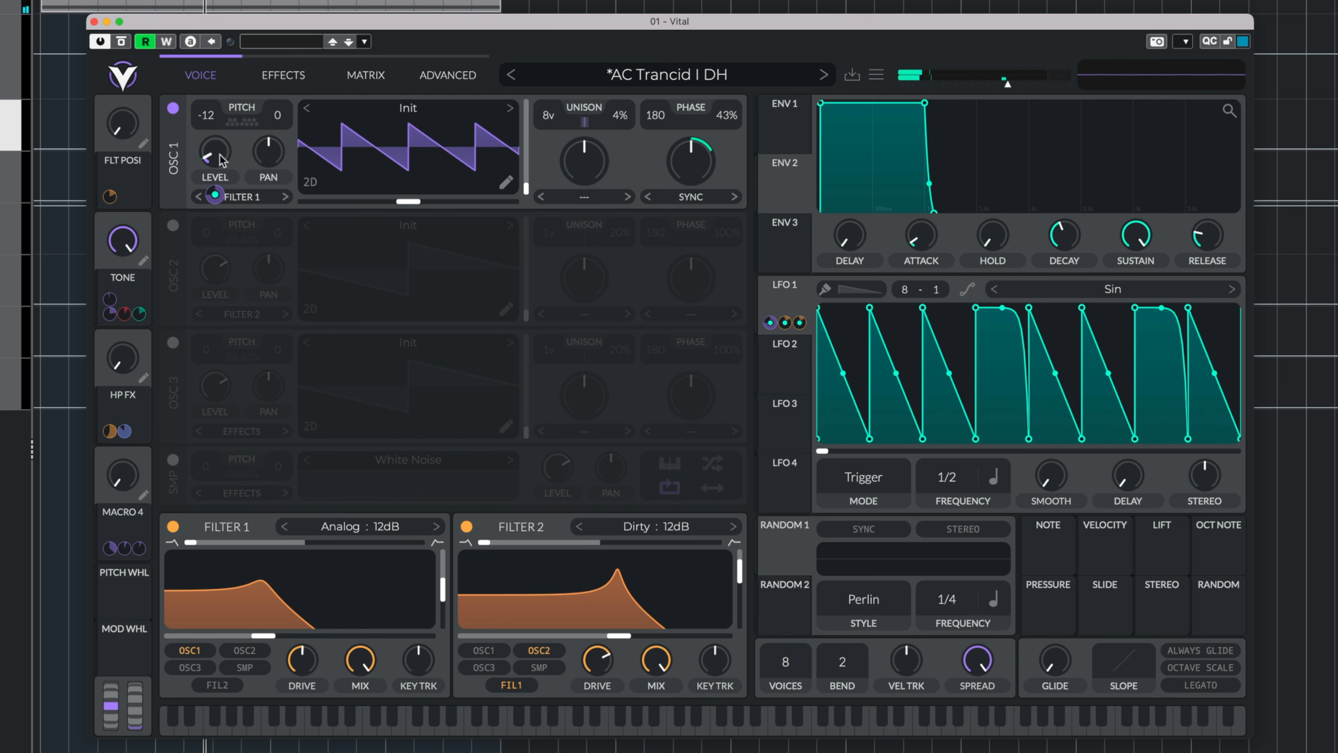
# Reset Osc 1's level to its default and modulate it with Macro 4 at an amount of -0.634.
pyautogui.click(208, 156)
pyautogui.doubleClick(209, 158)
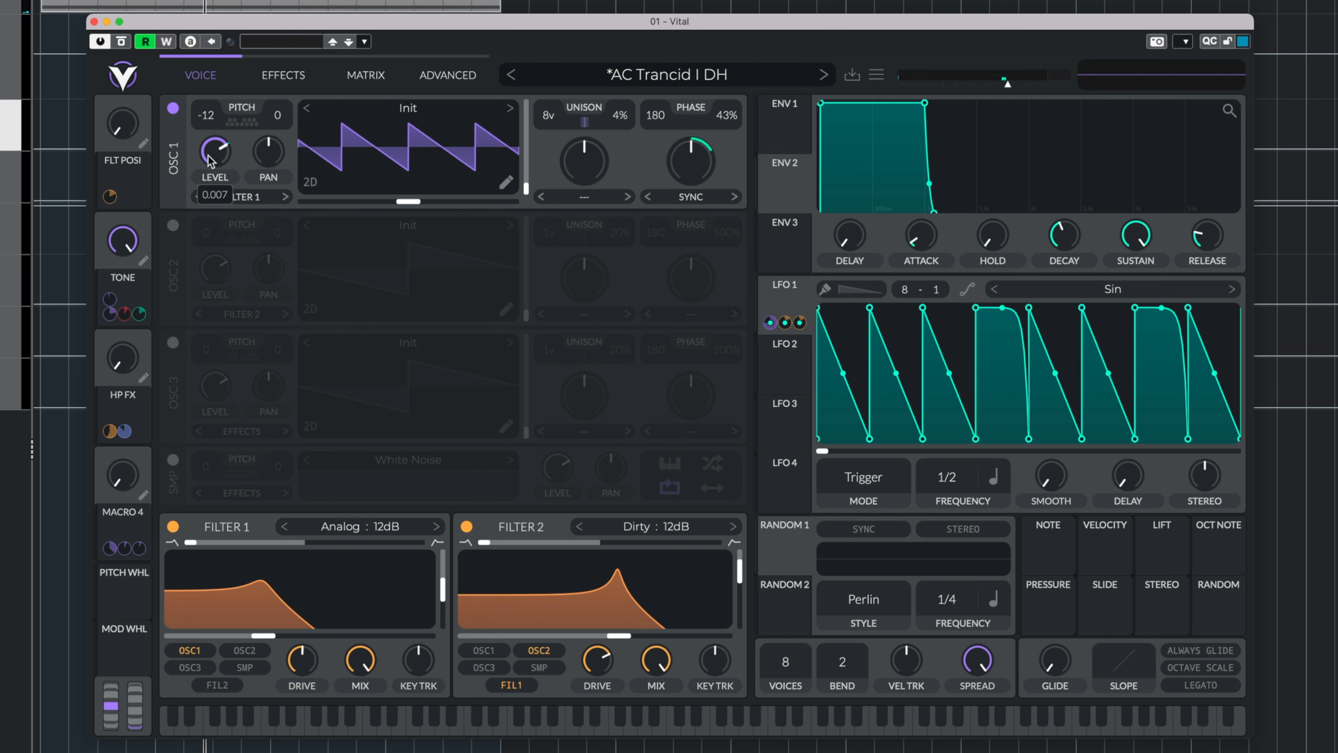
pyautogui.moveTo(220, 160)
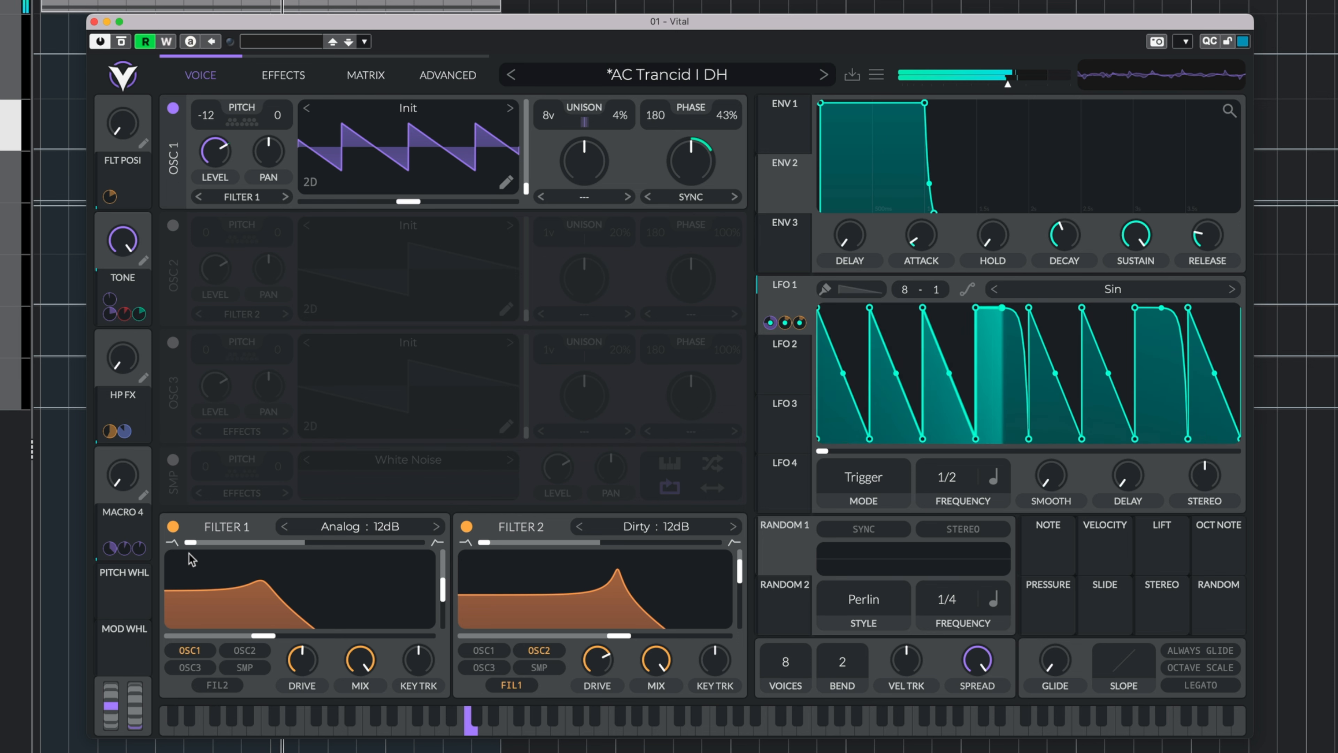
pyautogui.moveTo(143, 539); pyautogui.dragTo(215, 252)
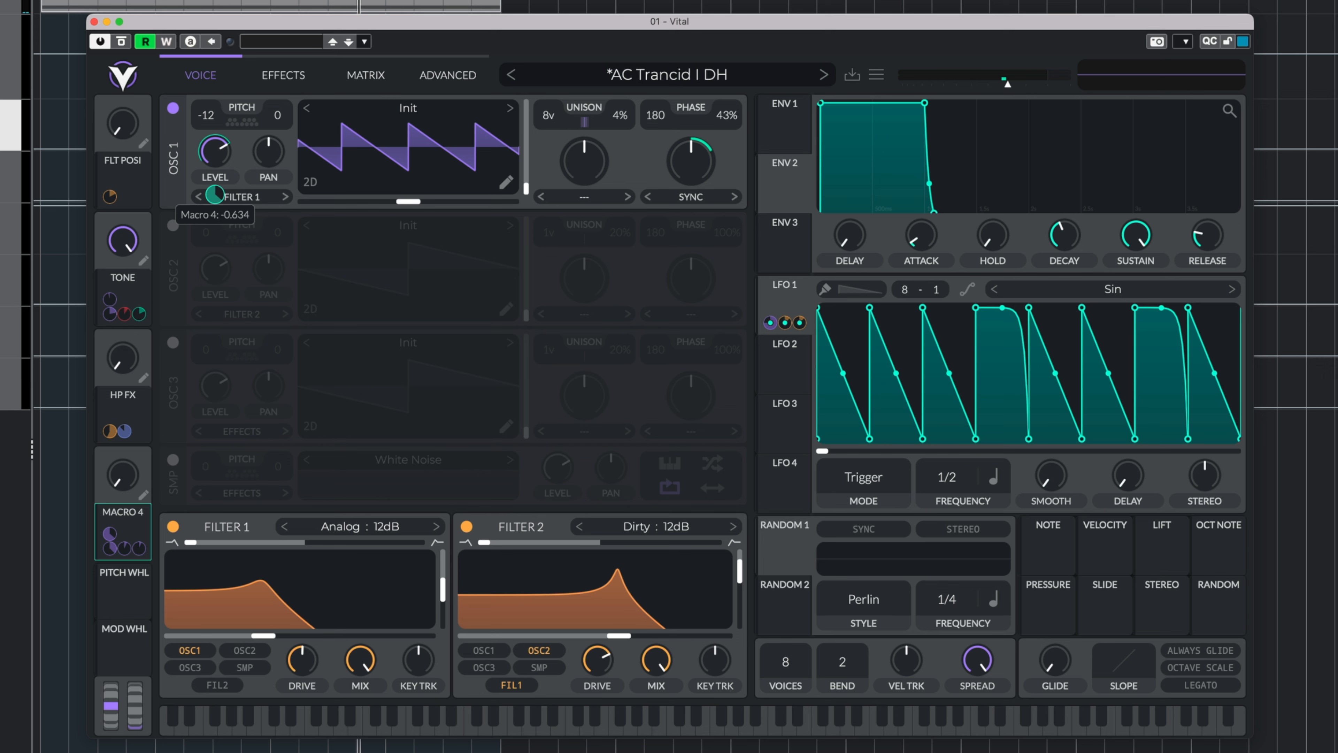
# Raise Macro 4 to its maximum during playback, rename it FLT DEPTH and audition its range.
pyautogui.press('space')
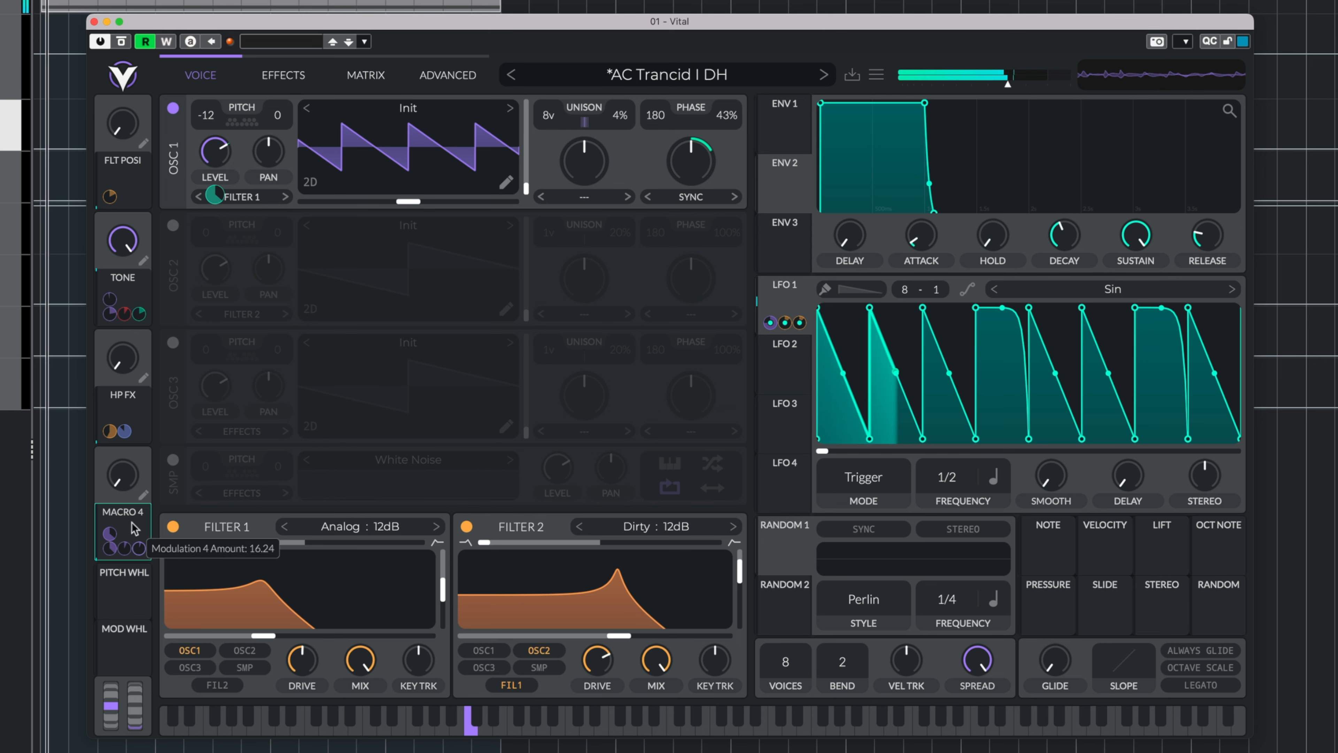
pyautogui.moveTo(126, 492); pyautogui.dragTo(135, 426)
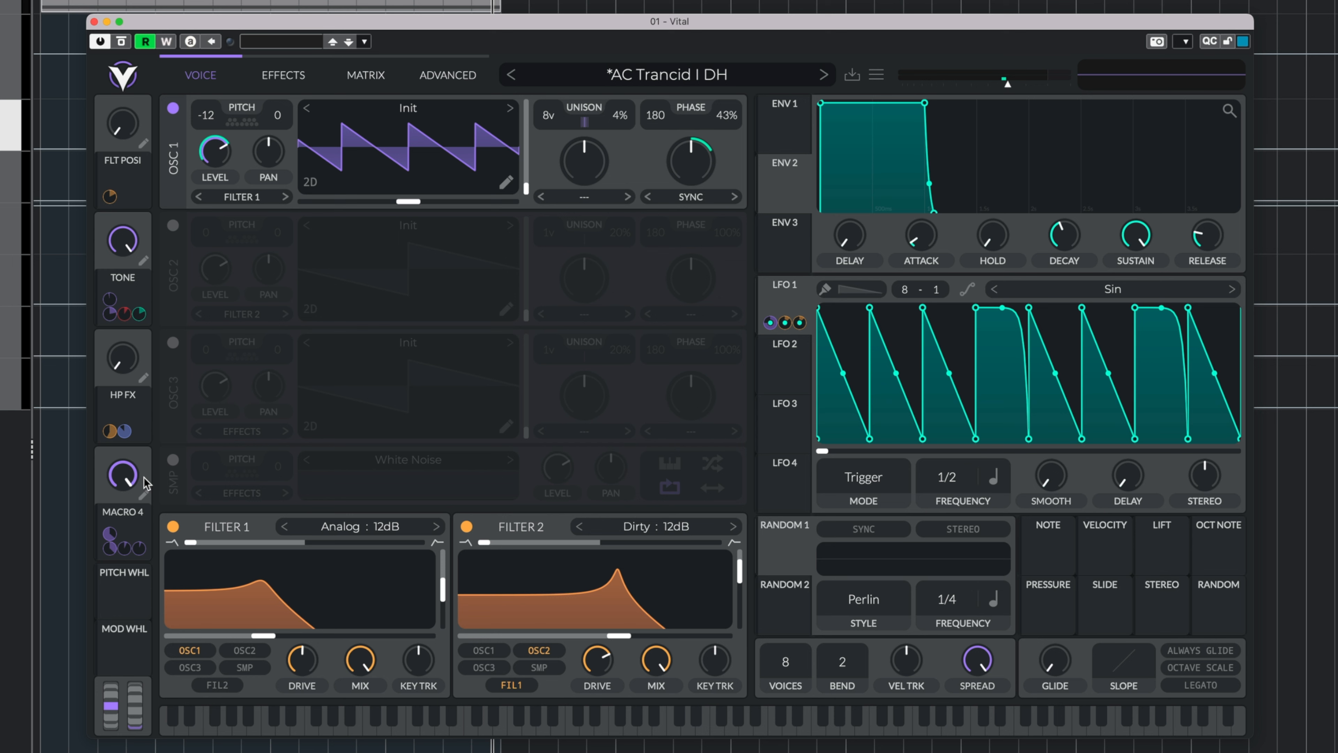
pyautogui.click(144, 496)
pyautogui.write('flt depth')
pyautogui.press('Return')
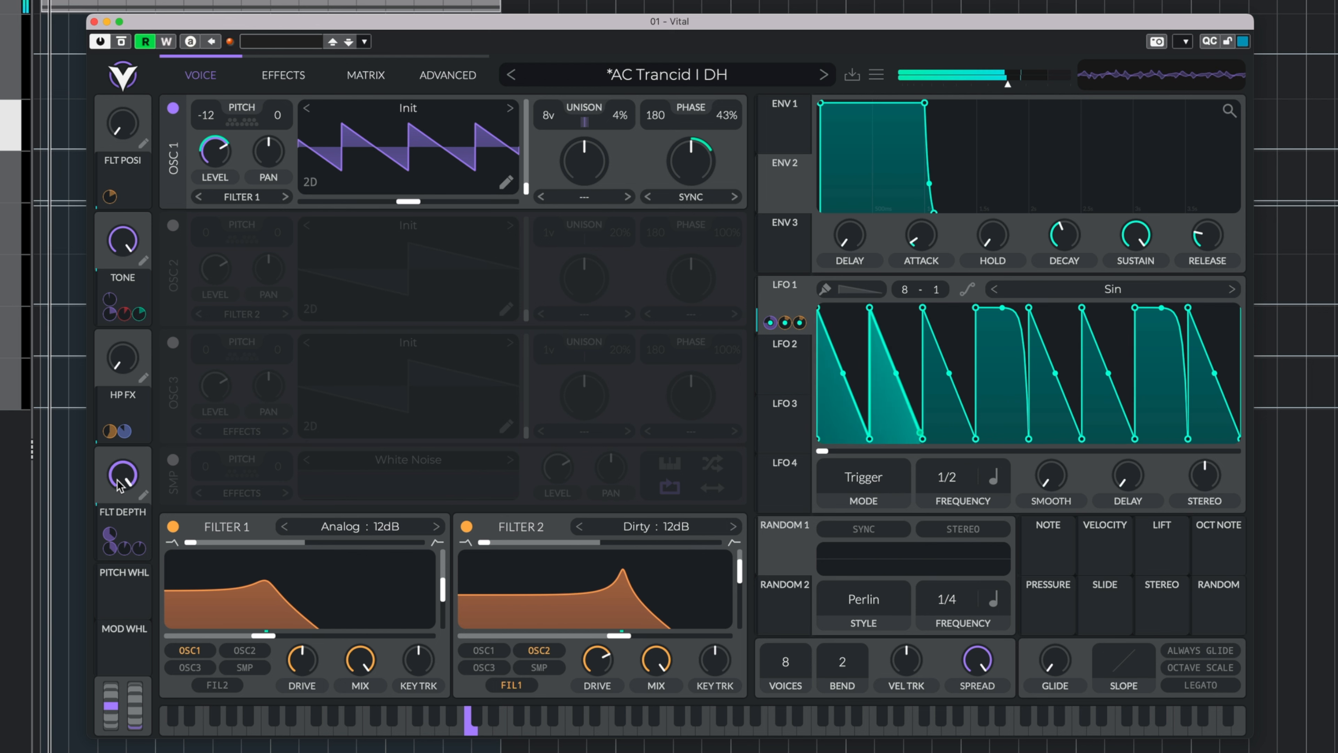
pyautogui.moveTo(120, 485); pyautogui.dragTo(123, 505)
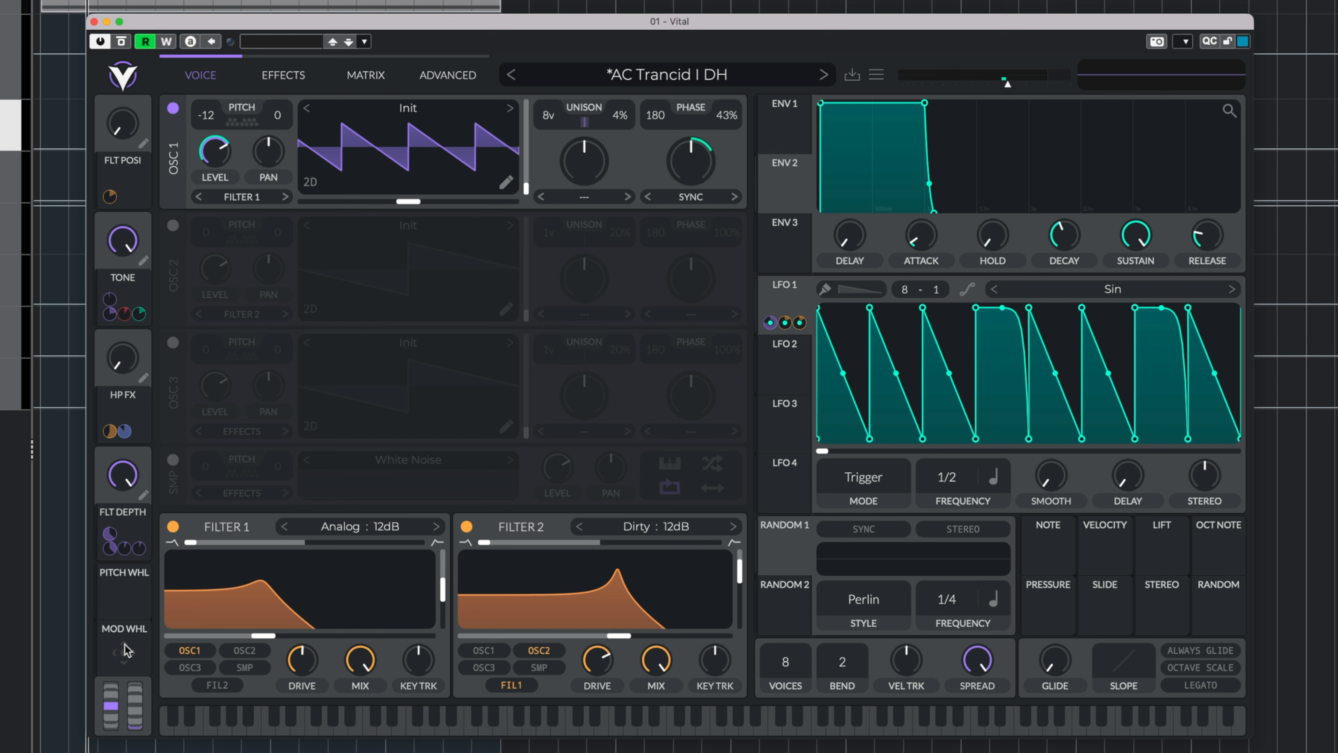
pyautogui.moveTo(125, 645); pyautogui.dragTo(273, 622)
pyautogui.moveTo(294, 617)
pyautogui.moveTo(132, 653)
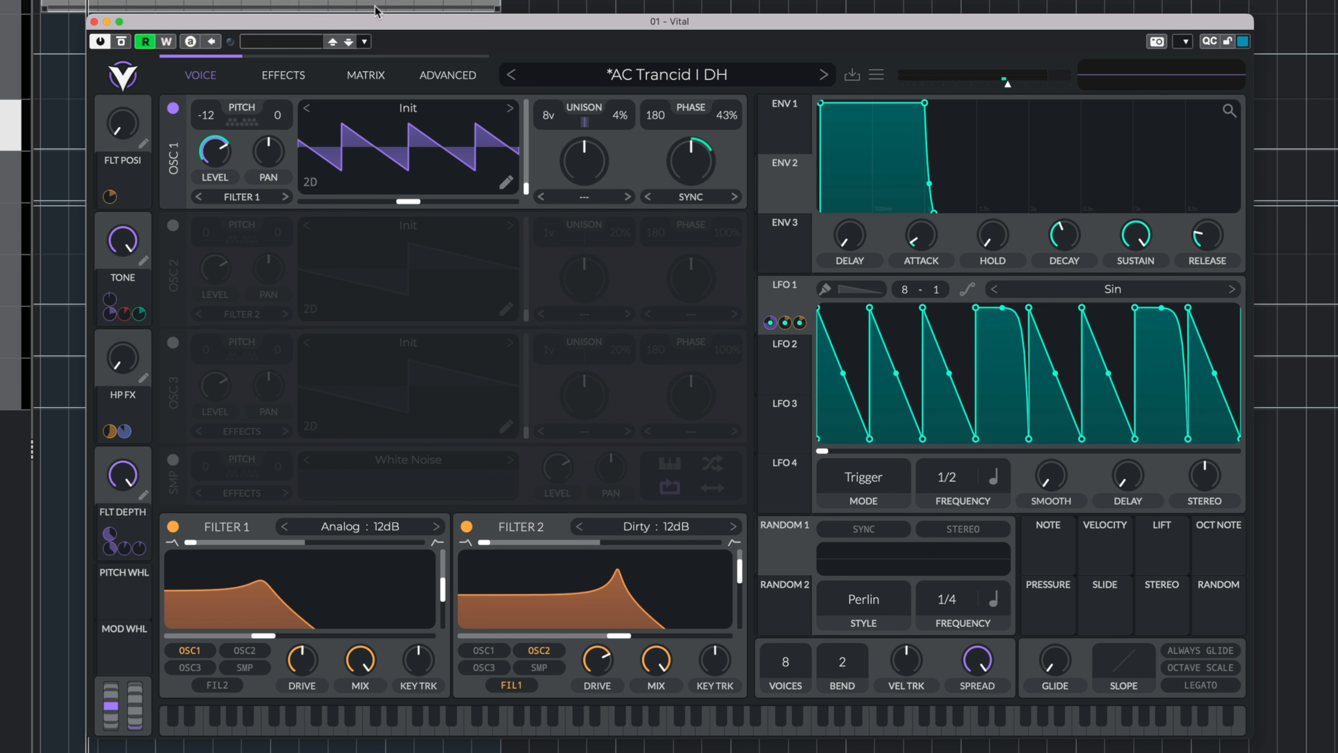
# Add a modulation matrix row after Macro 4's Osc 1 Level row with Mod Wheel as the source.
pyautogui.click(350, 75)
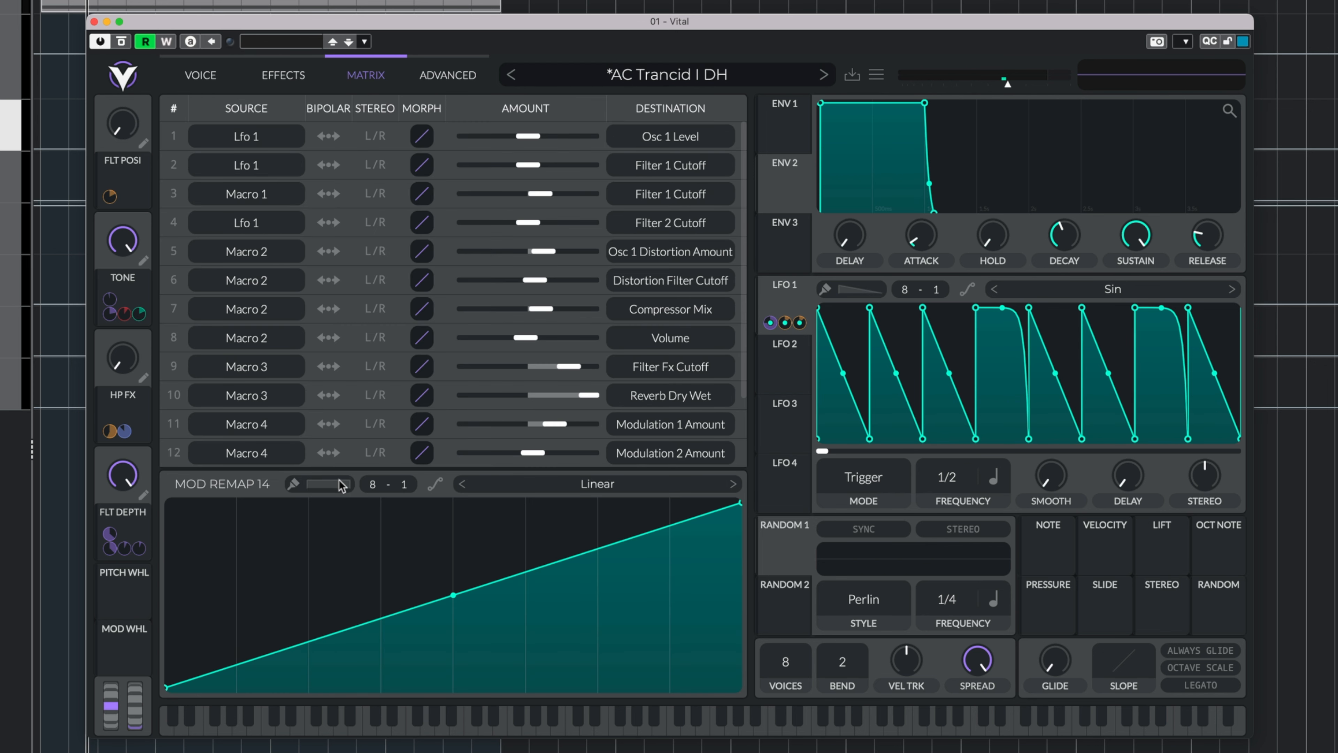
pyautogui.scroll(-3, 364, 430)
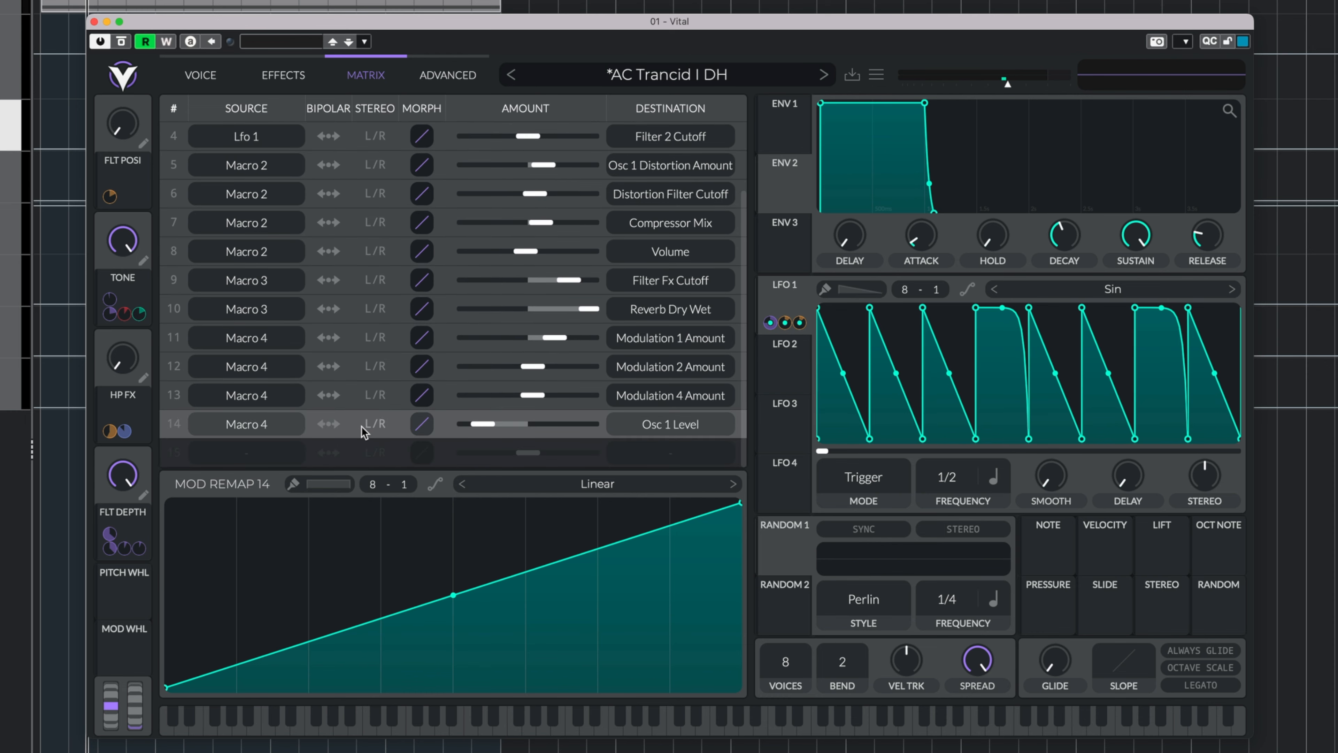
pyautogui.click(251, 453)
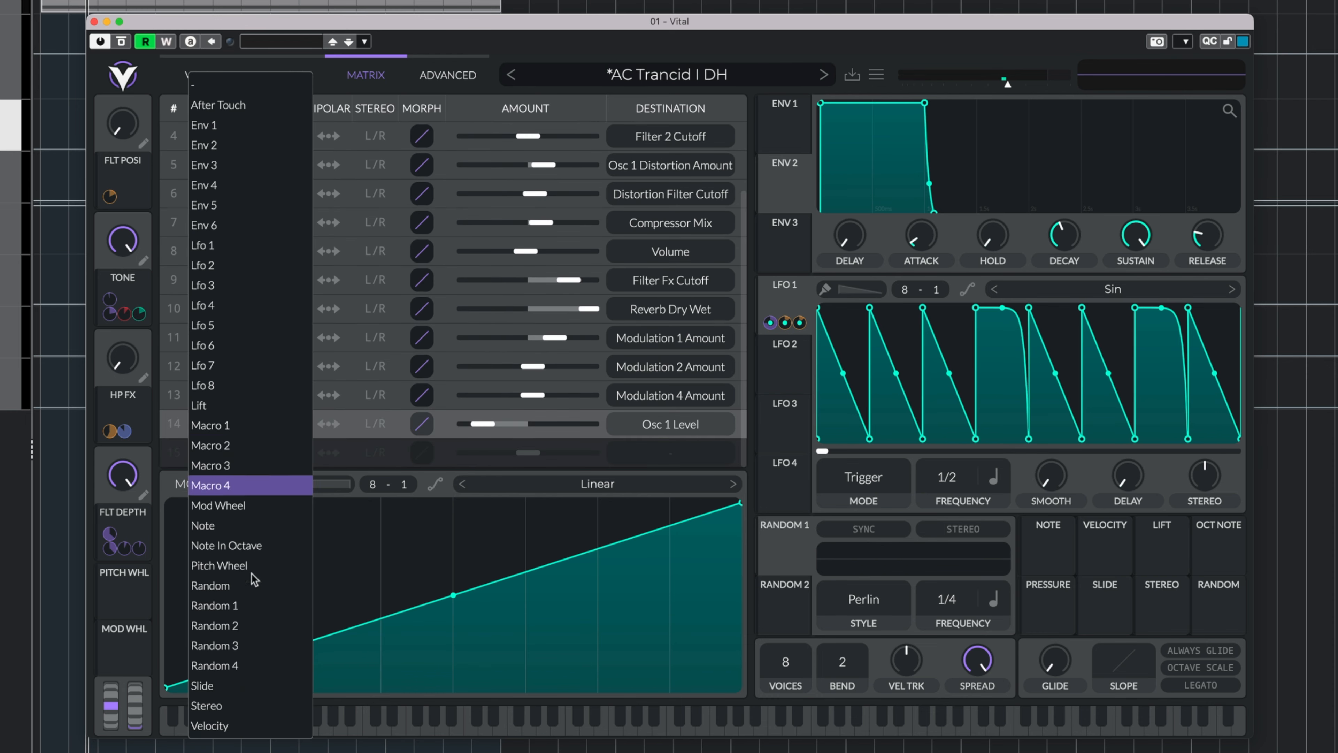
pyautogui.click(252, 505)
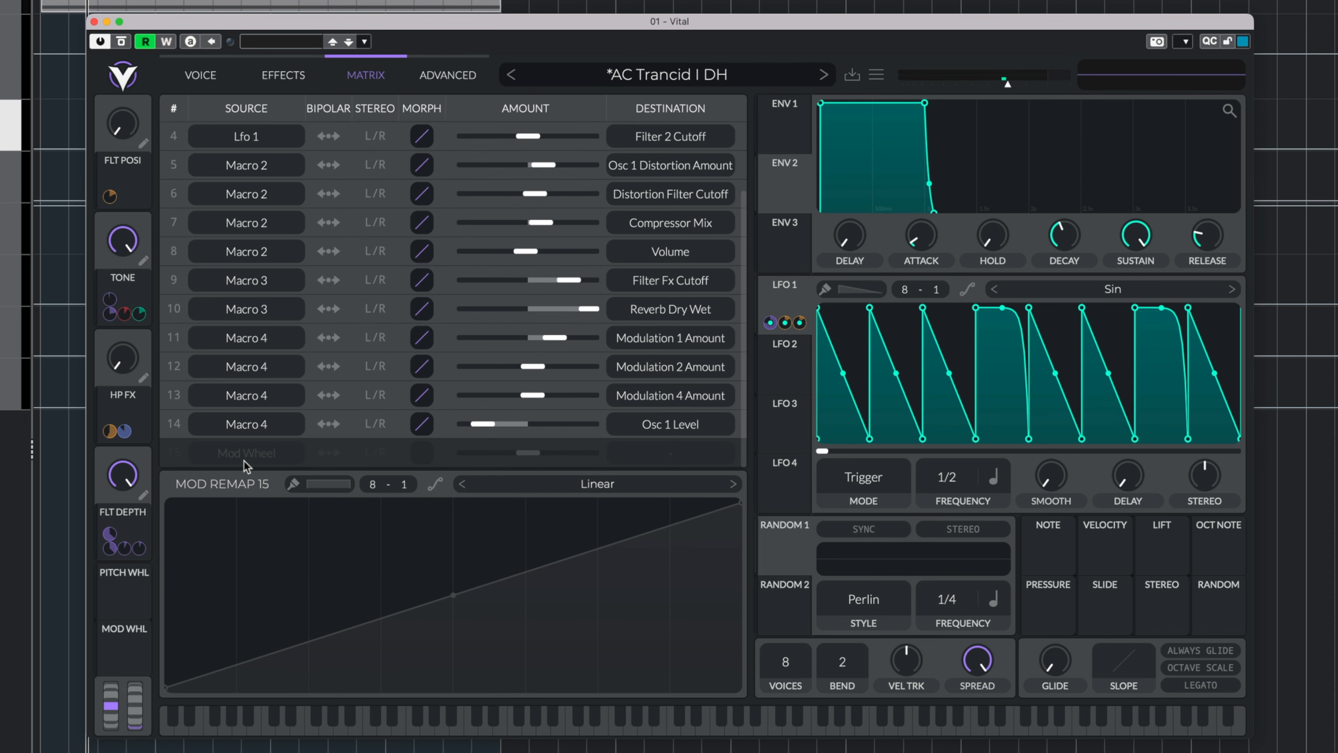
# Browse the Mod Matrix amounts and powers, from Modulation 1 to 64, available as destinations for the Mod Wheel row.
pyautogui.click(640, 455)
pyautogui.click(640, 455)
pyautogui.click(642, 450)
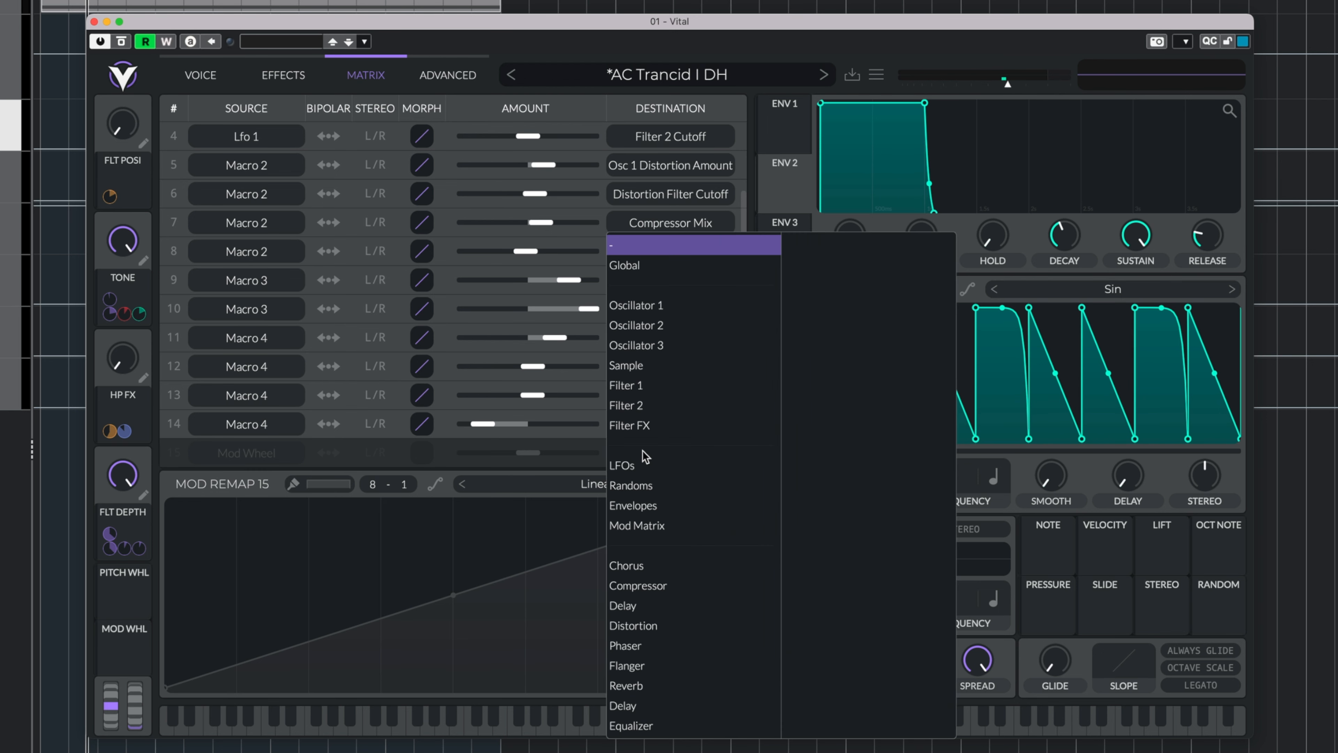
pyautogui.click(653, 527)
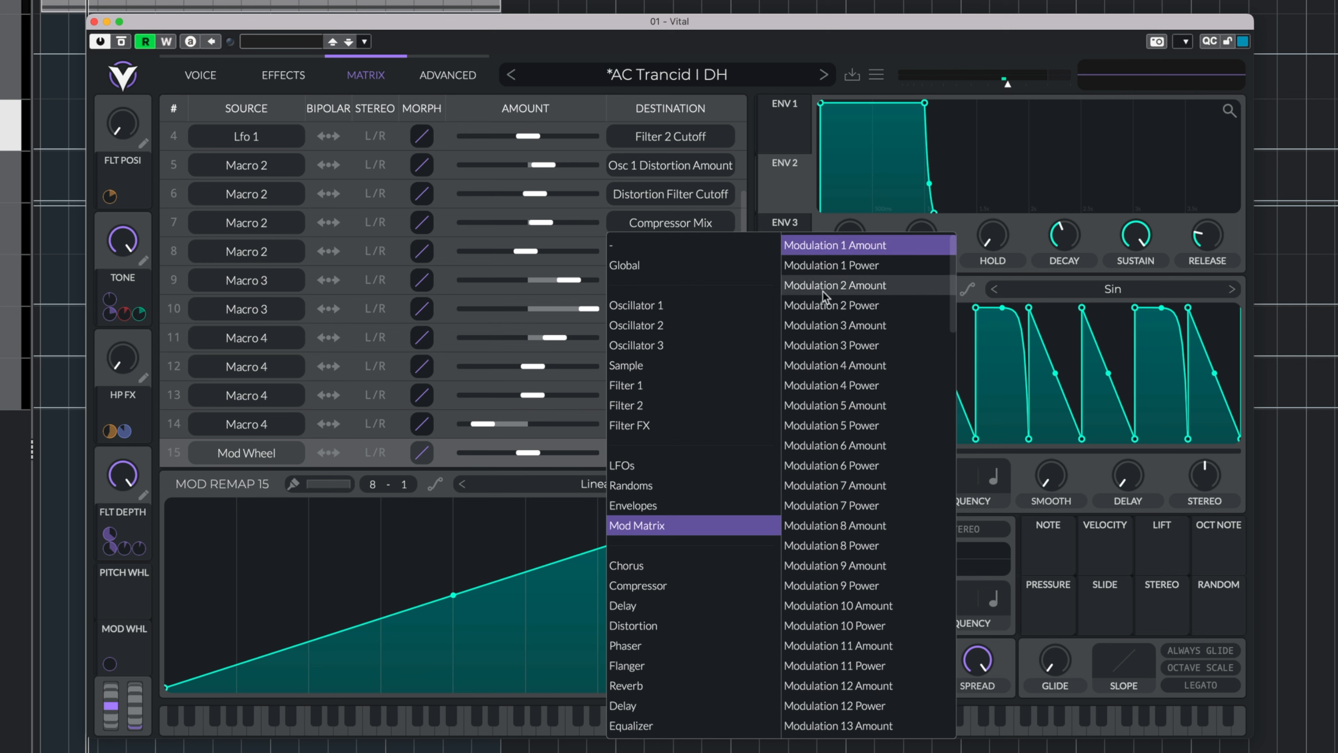
pyautogui.moveTo(953, 275); pyautogui.dragTo(962, 685)
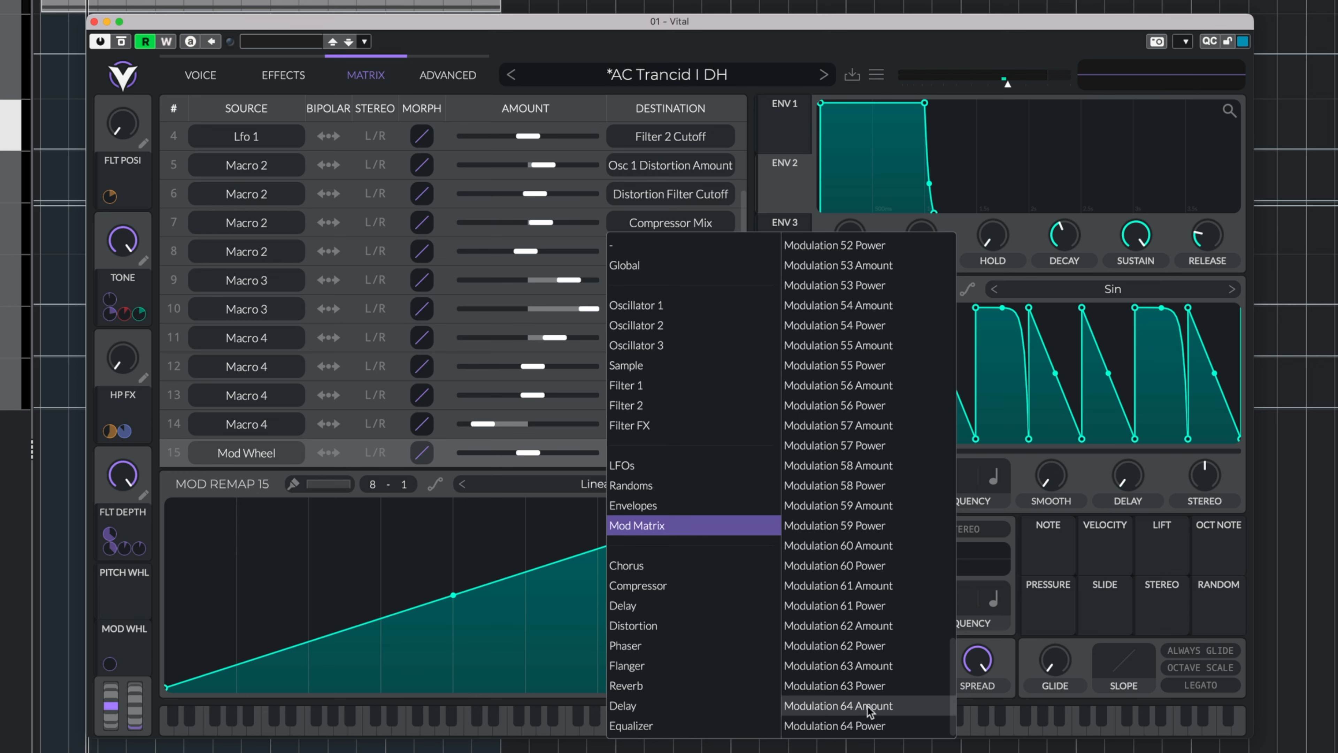
pyautogui.moveTo(948, 695); pyautogui.dragTo(939, 220)
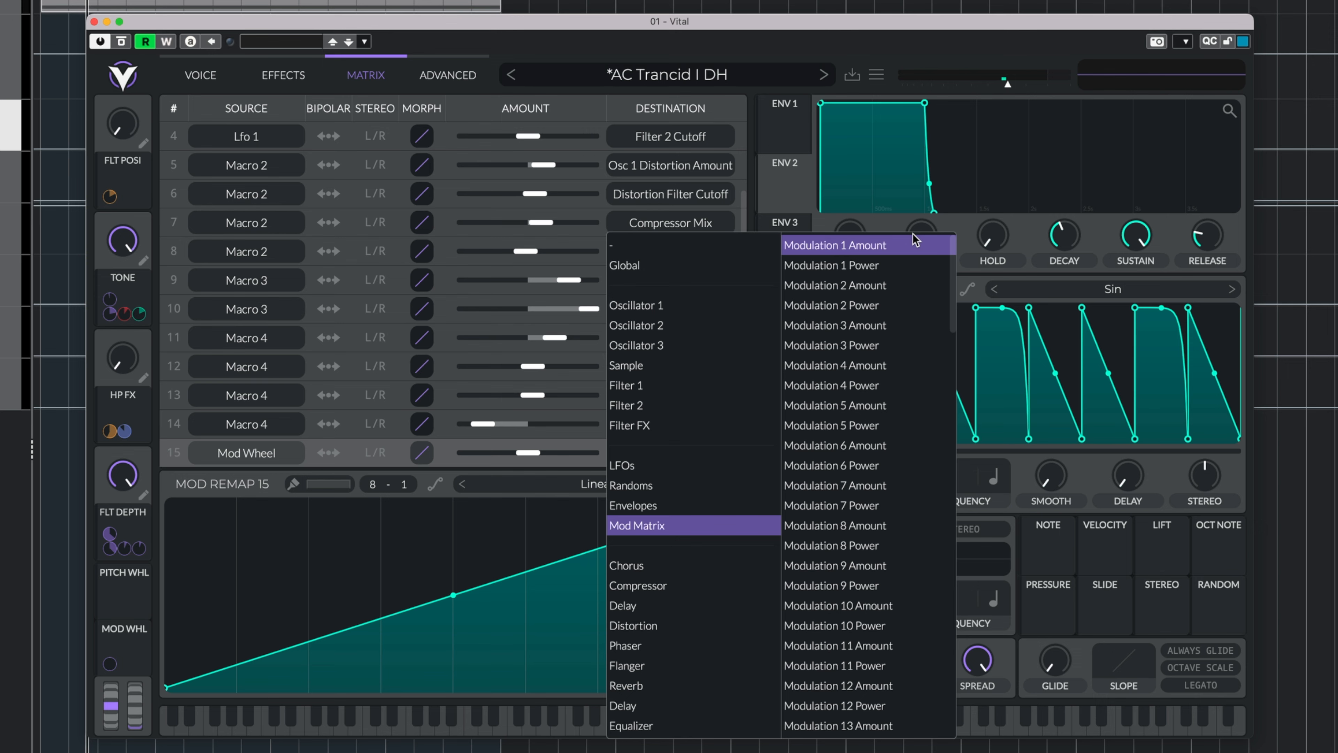
pyautogui.click(912, 233)
pyautogui.click(687, 452)
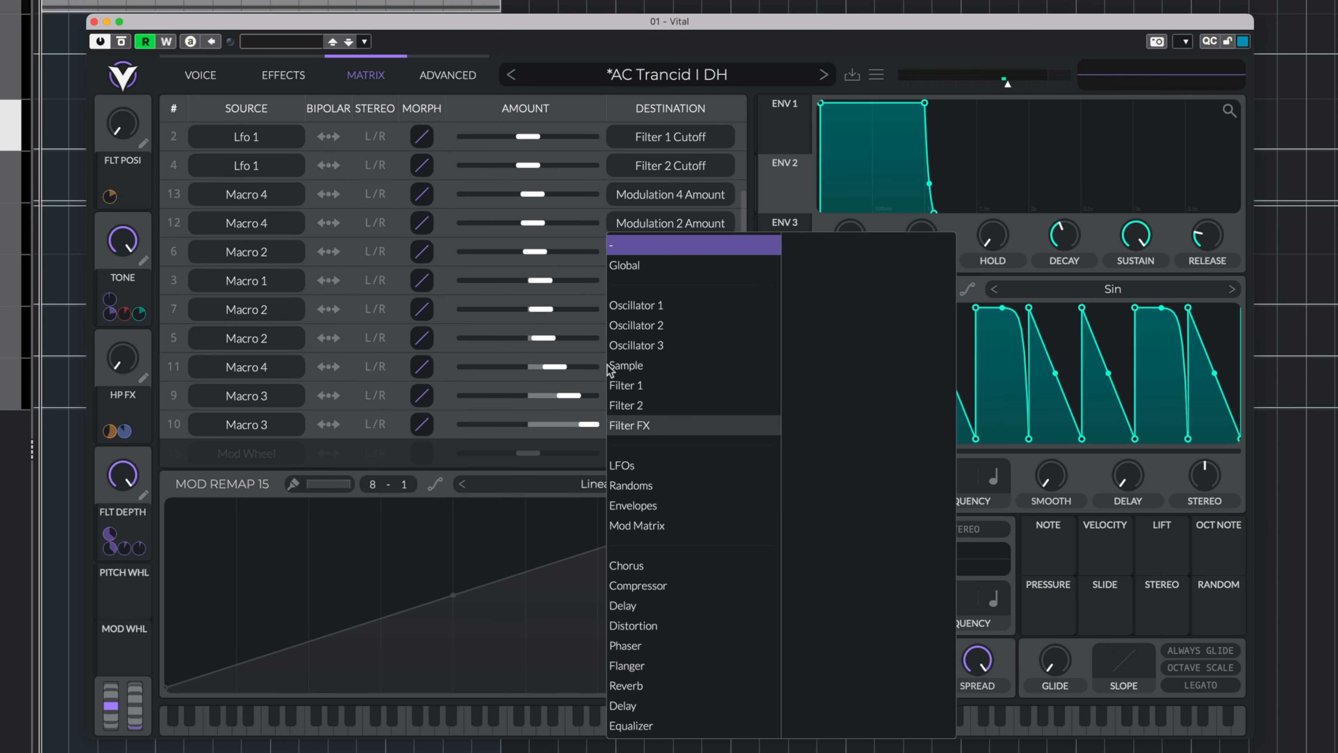
pyautogui.click(670, 529)
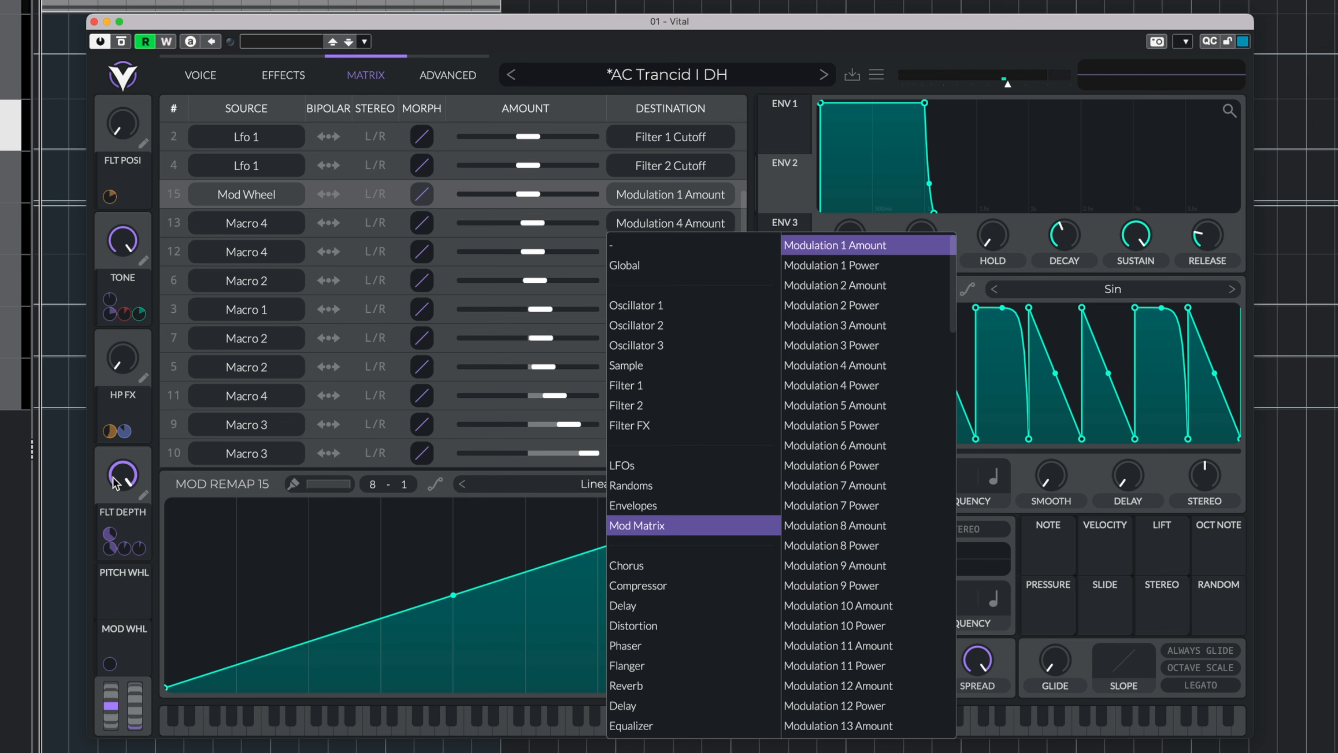
pyautogui.click(680, 245)
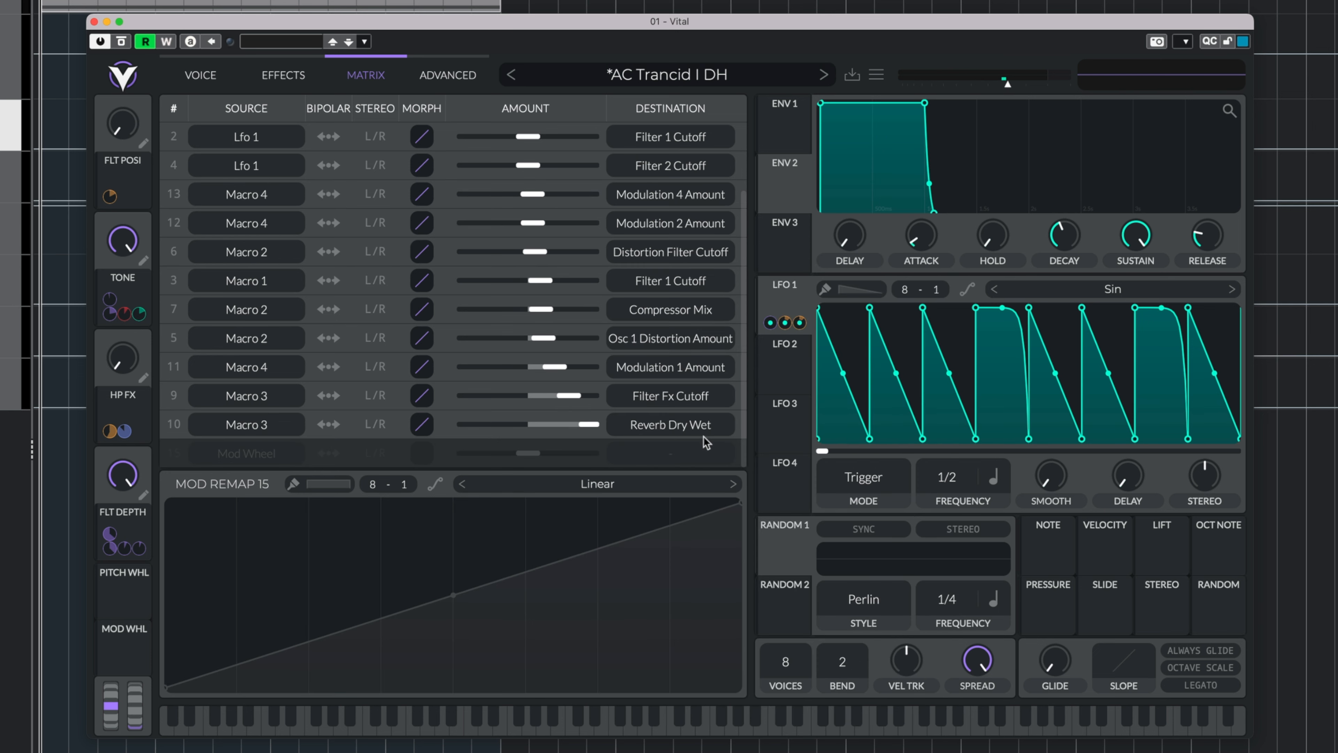
pyautogui.click(697, 450)
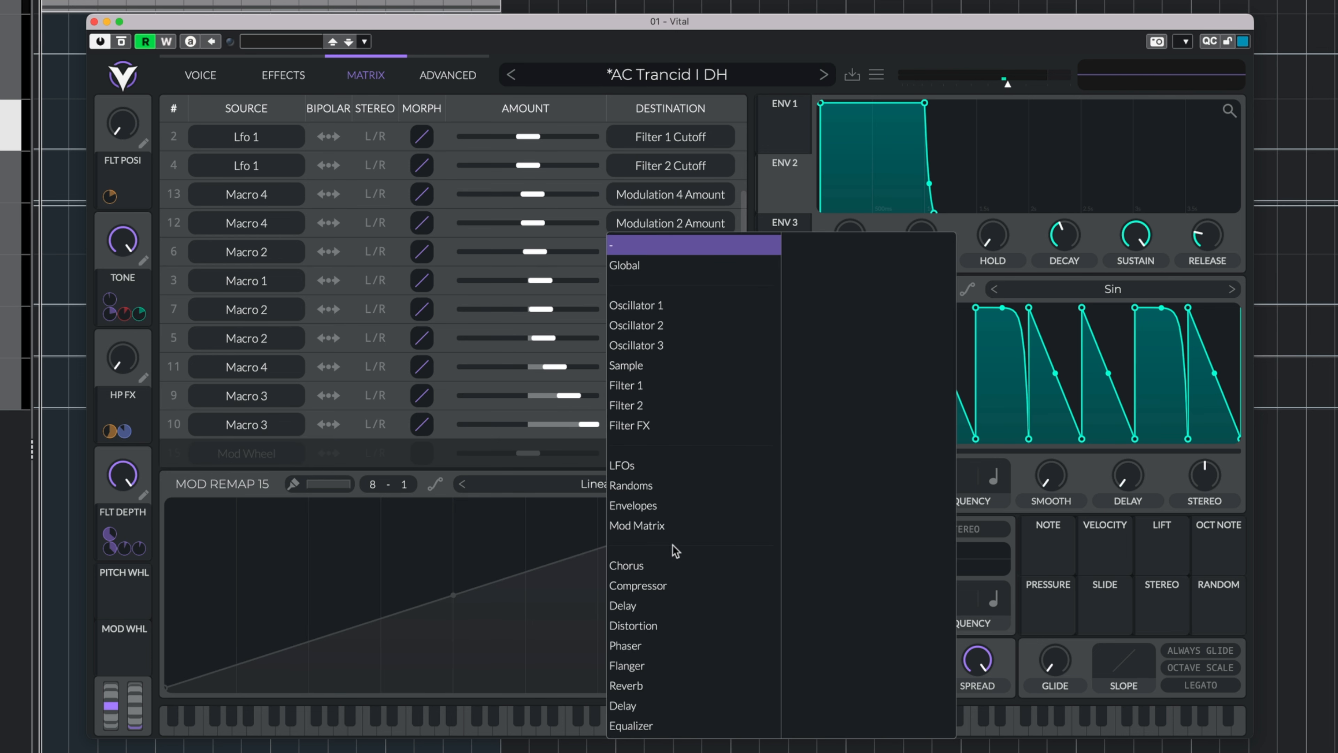
pyautogui.click(659, 526)
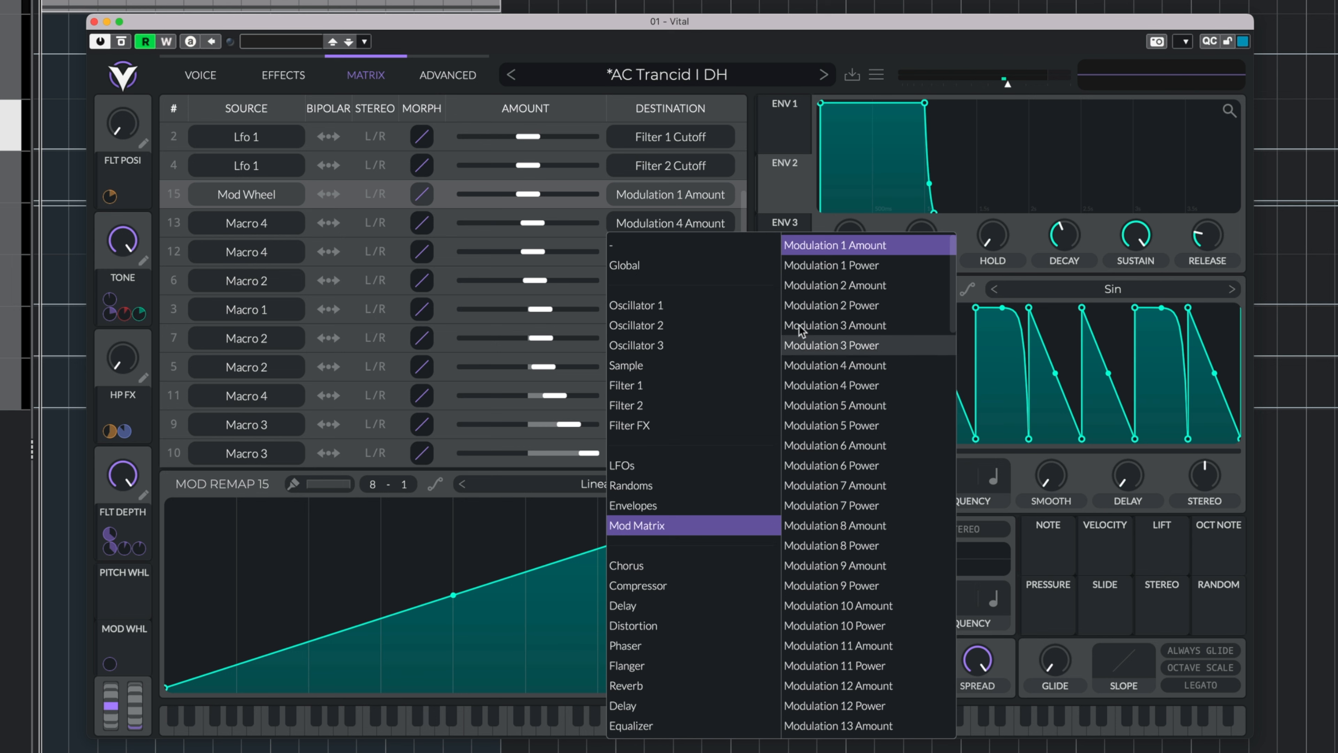
pyautogui.moveTo(952, 274); pyautogui.dragTo(1094, 204)
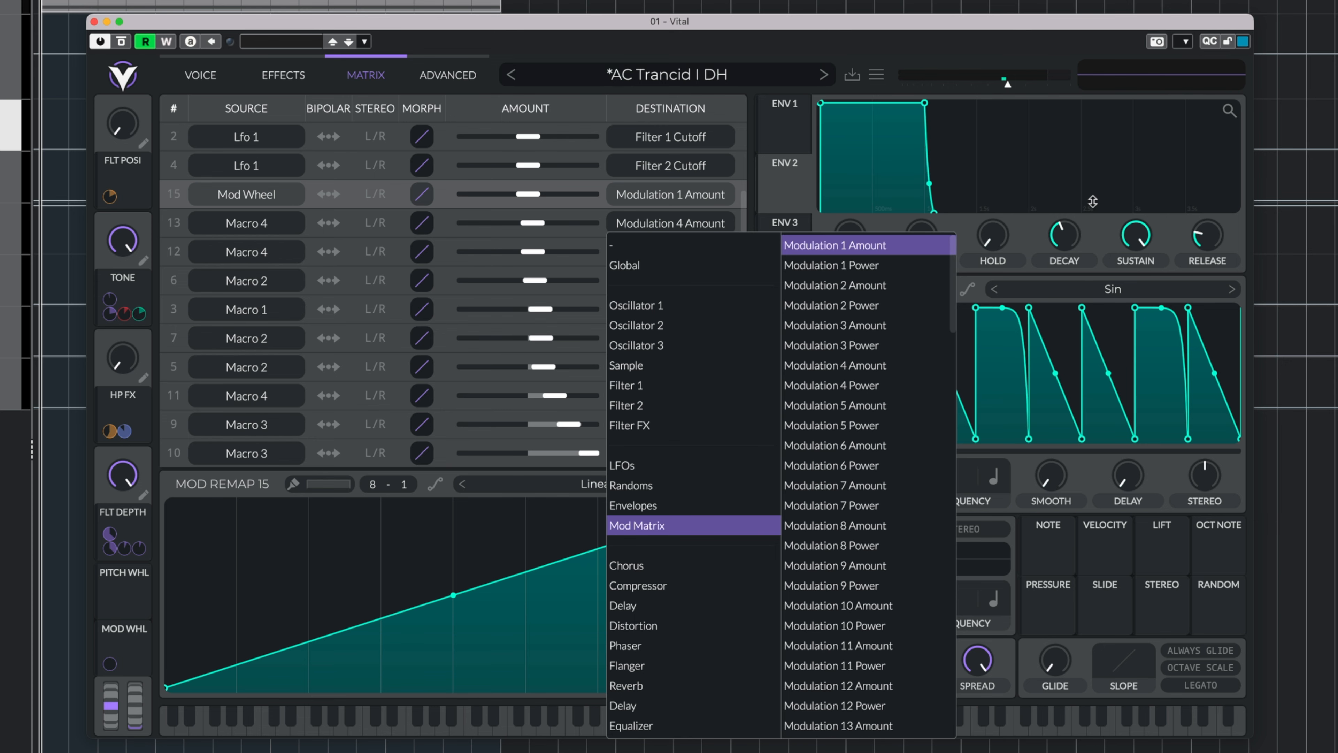
pyautogui.click(621, 241)
pyautogui.click(545, 485)
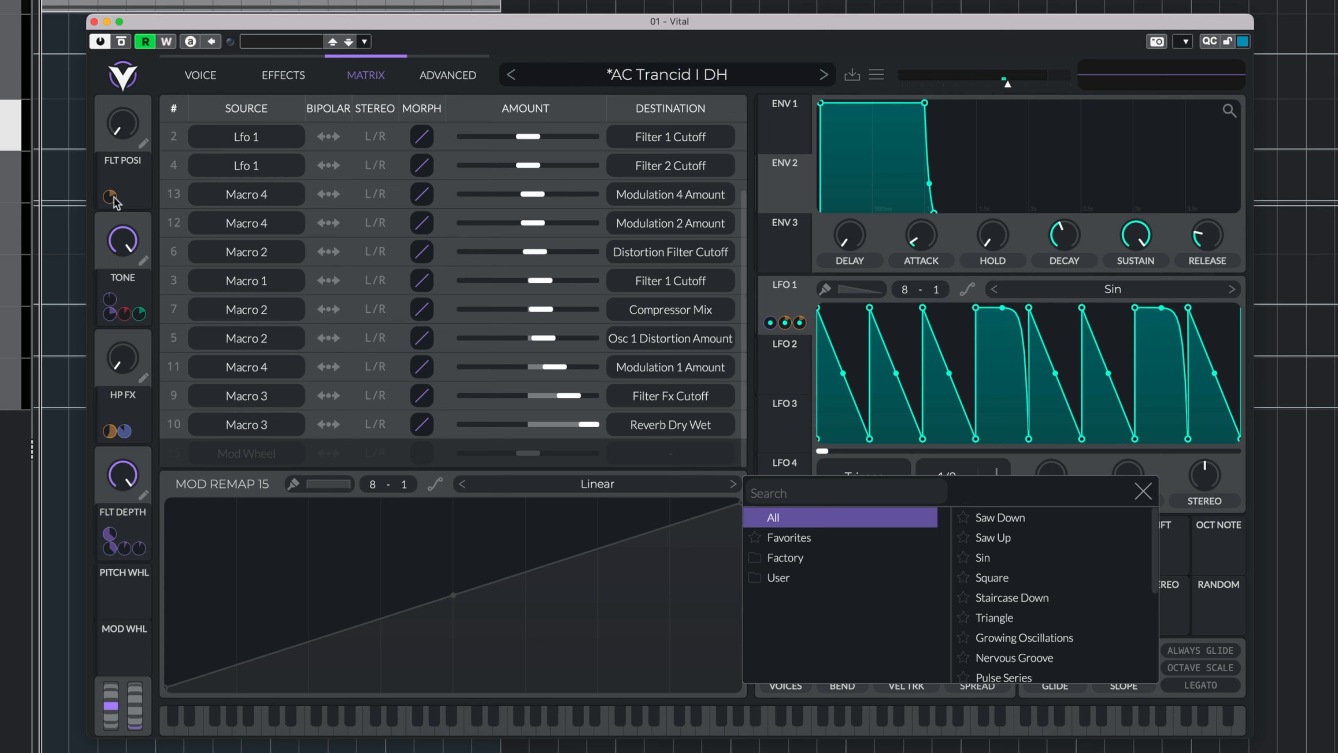
# Route the Mod Wheel to Modulation 3 Amount, so it controls how strongly the FLT POSI macro moves Filter 1 Cutoff.
pyautogui.press('space')
pyautogui.click(119, 129)
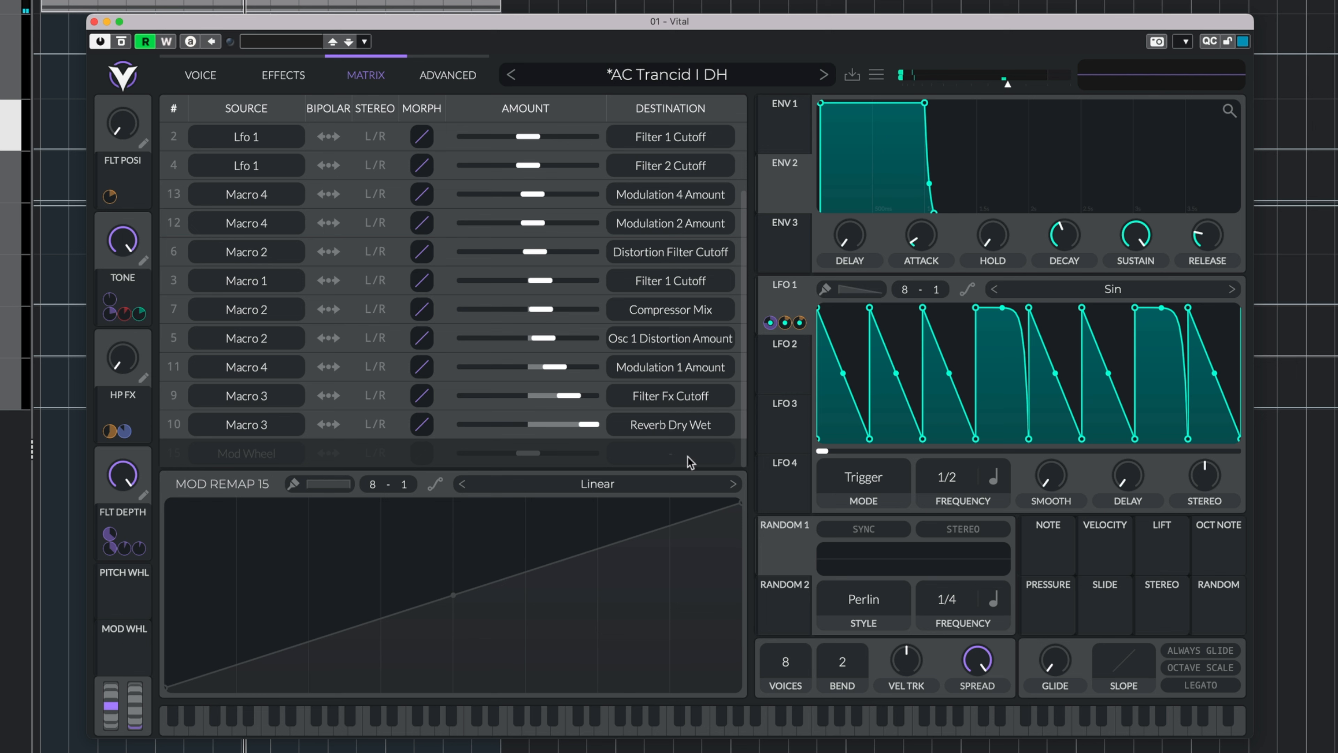
pyautogui.moveTo(126, 654); pyautogui.dragTo(109, 198)
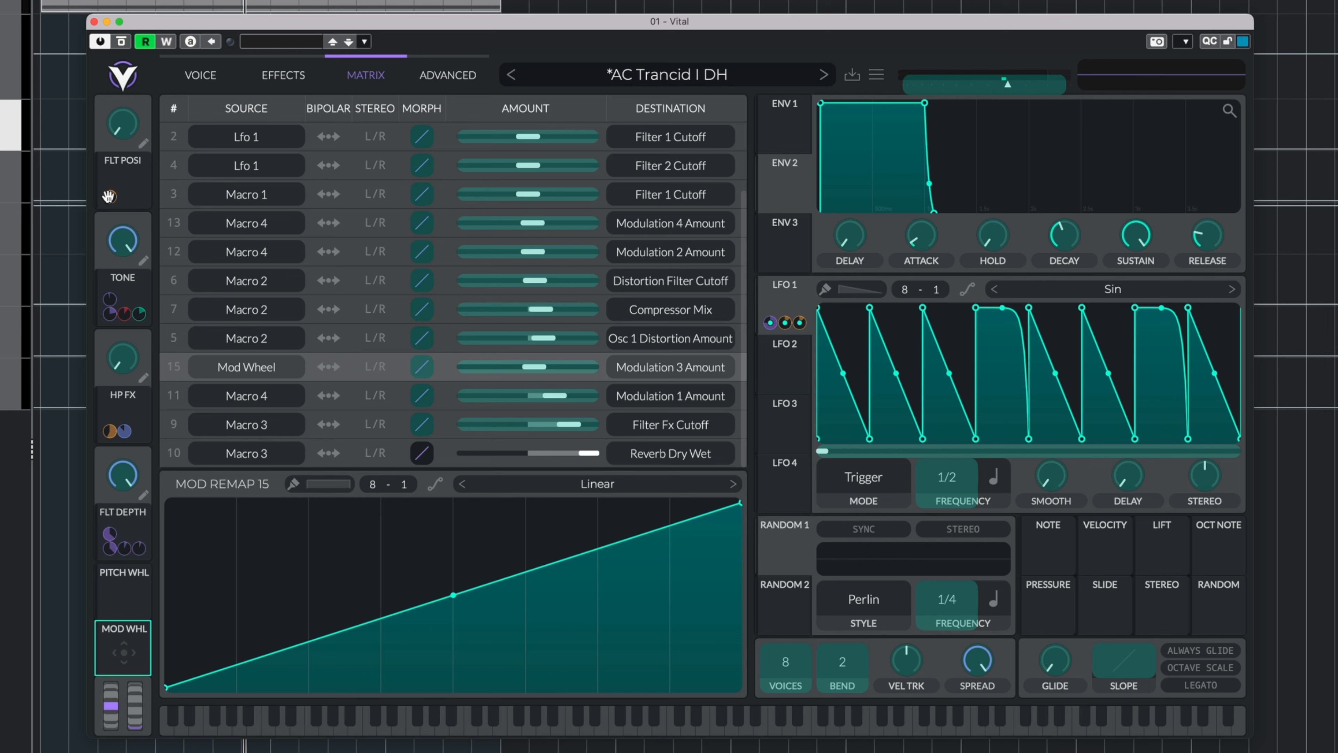
pyautogui.moveTo(109, 196); pyautogui.dragTo(109, 198)
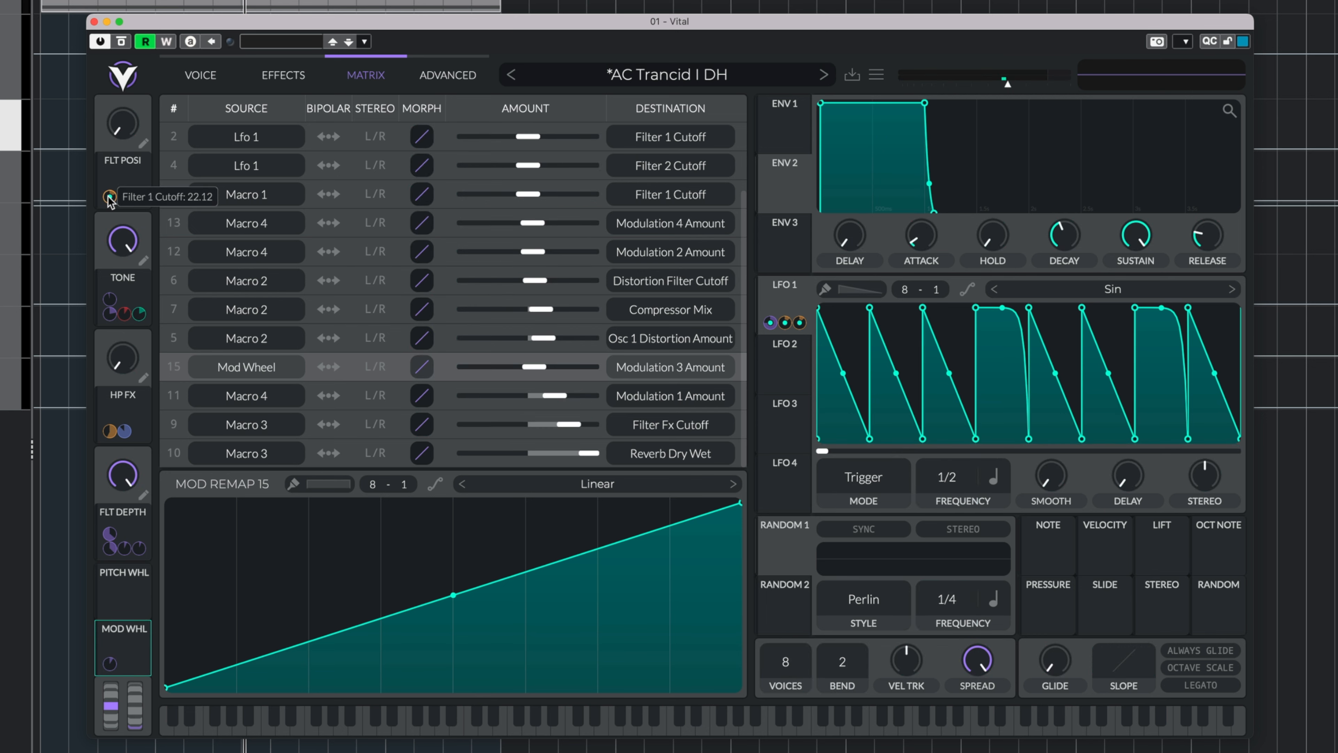
# Audition the FLT POSI macro across its range during playback, with the mod wheel moved to different positions.
pyautogui.press('.')
pyautogui.press('space')
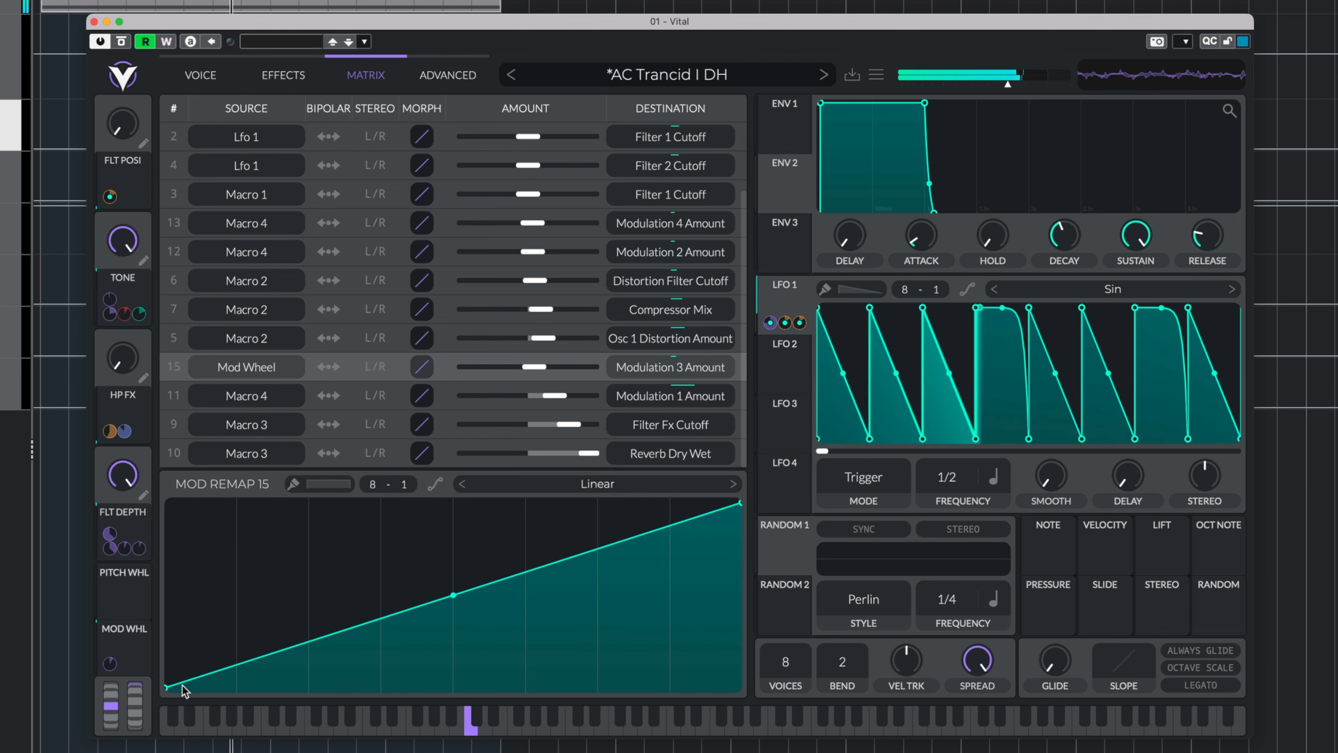
pyautogui.moveTo(138, 702); pyautogui.dragTo(138, 744)
pyautogui.moveTo(125, 123); pyautogui.dragTo(125, 27)
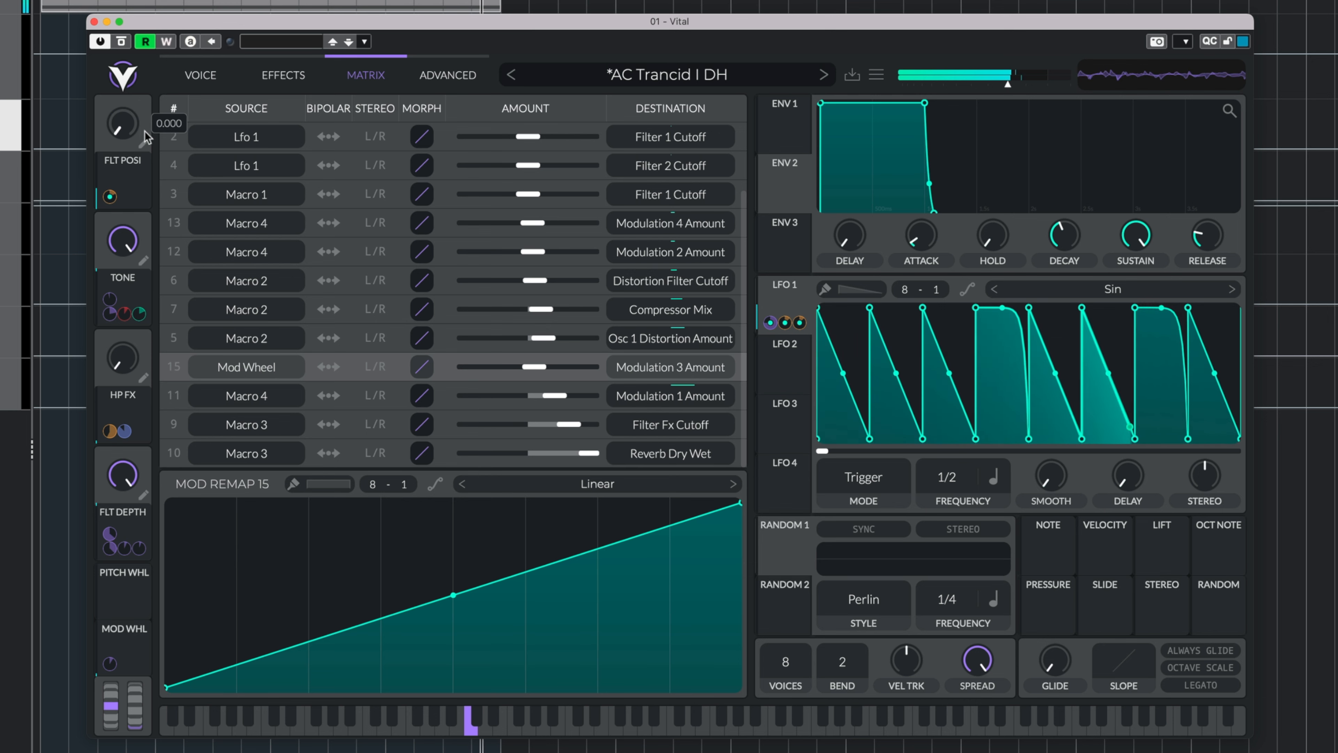
pyautogui.moveTo(125, 124); pyautogui.dragTo(141, 405)
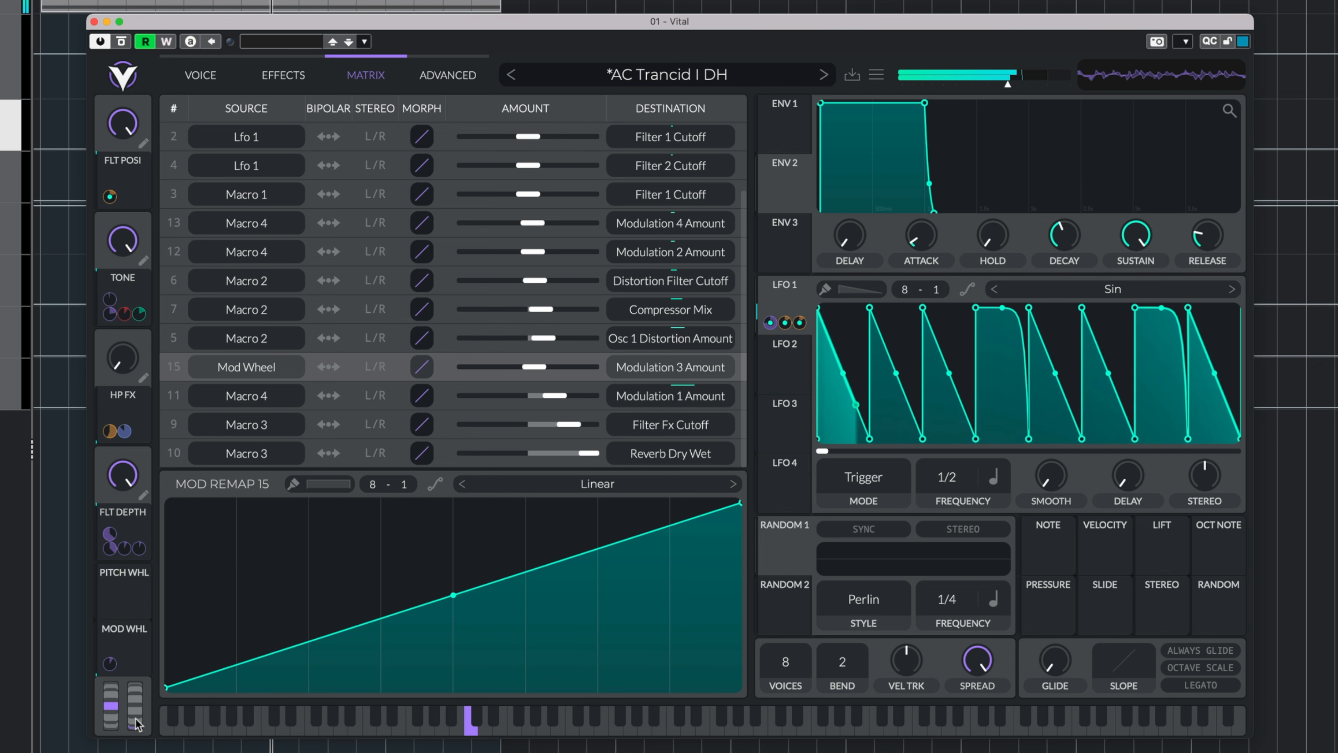
pyautogui.moveTo(138, 725); pyautogui.dragTo(153, 654)
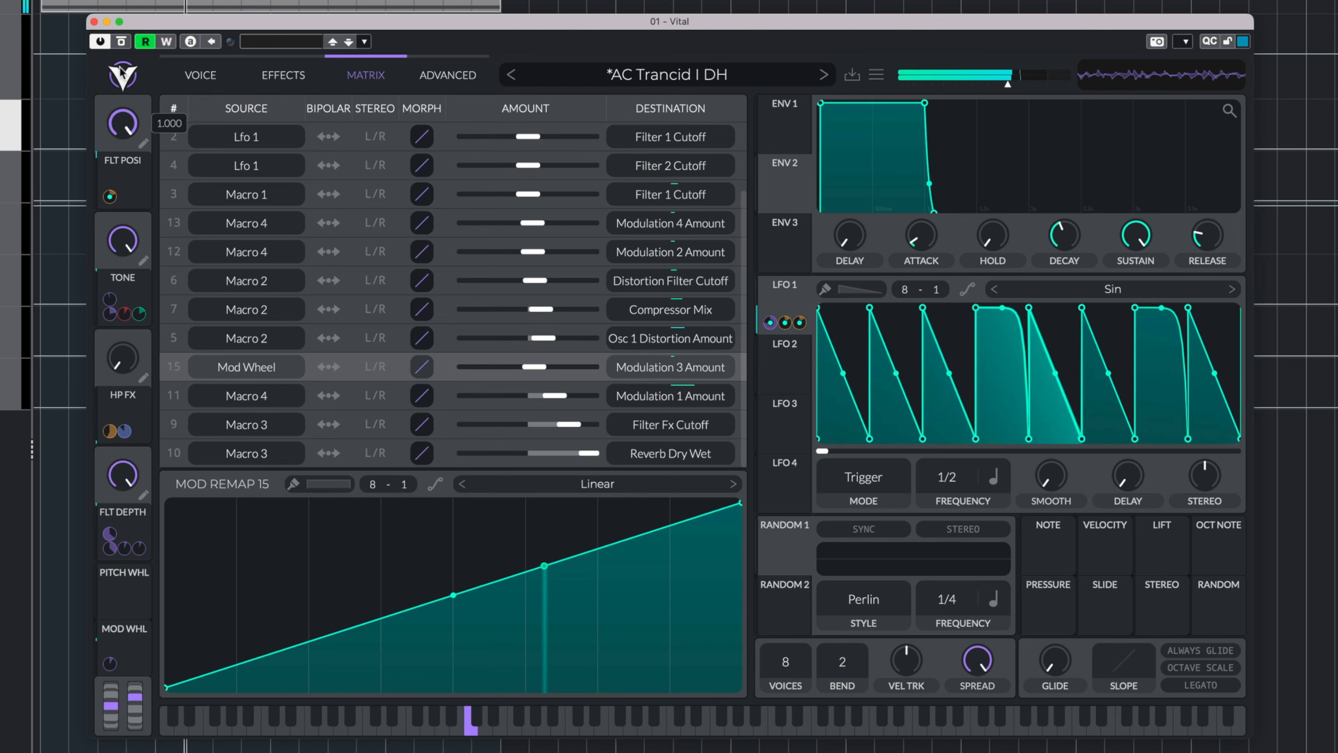
pyautogui.moveTo(142, 687); pyautogui.dragTo(147, 622)
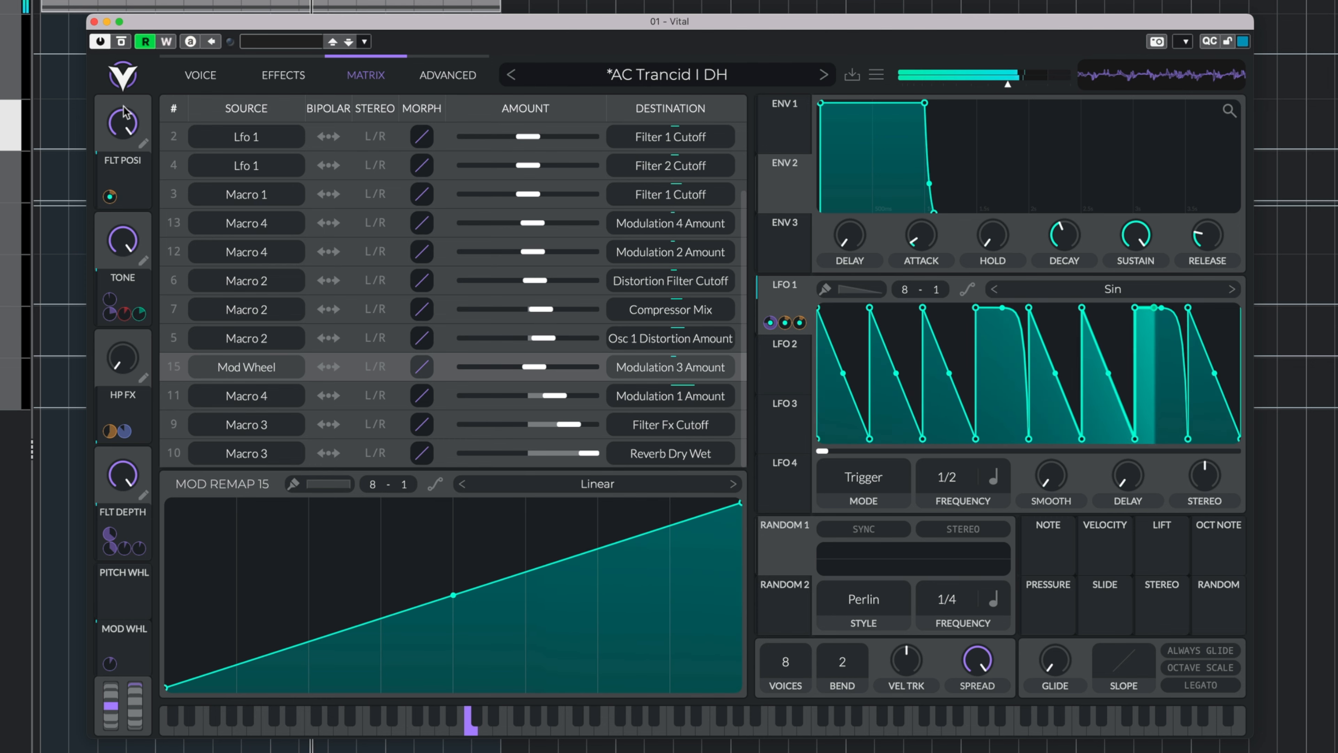
pyautogui.moveTo(120, 116); pyautogui.dragTo(117, 177)
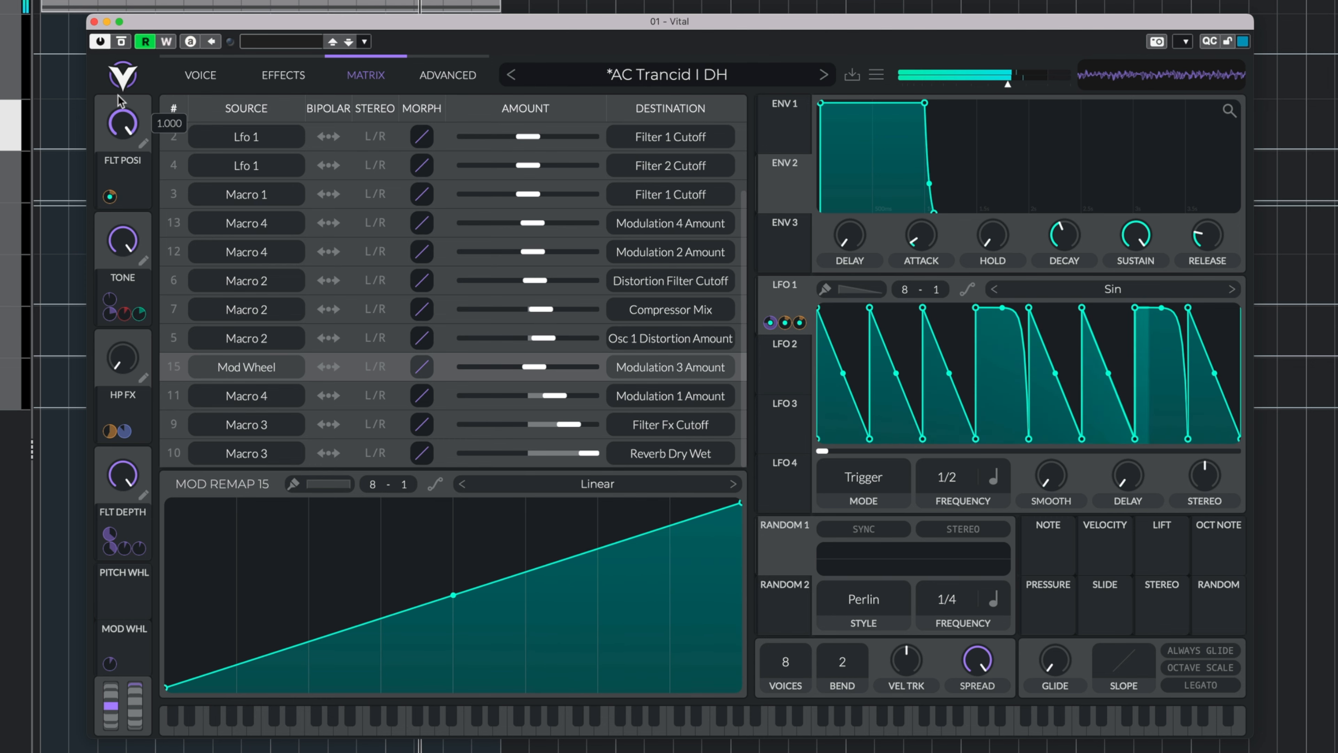